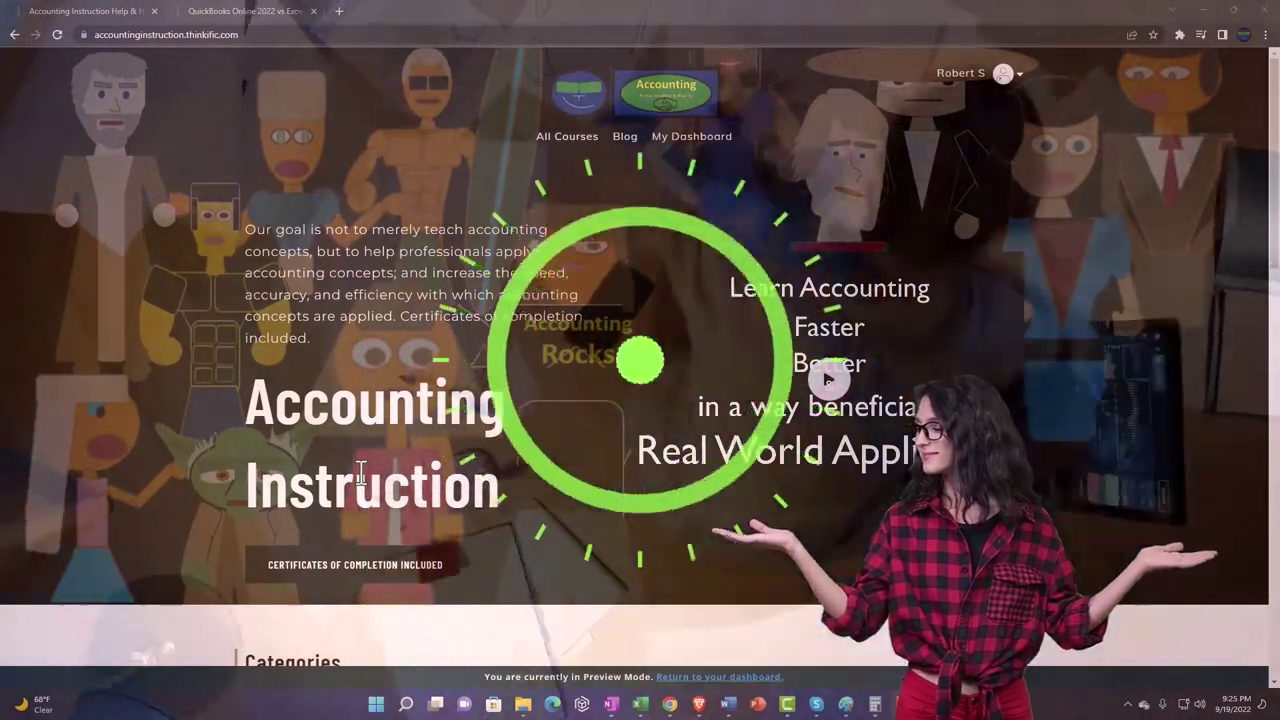
# Look through the course categories on the Accounting Instruction site and the lesson sections of the QuickBooks Online 2022 vs Excel course
pyautogui.scroll(-1, 180, 557)
pyautogui.scroll(-6, 178, 552)
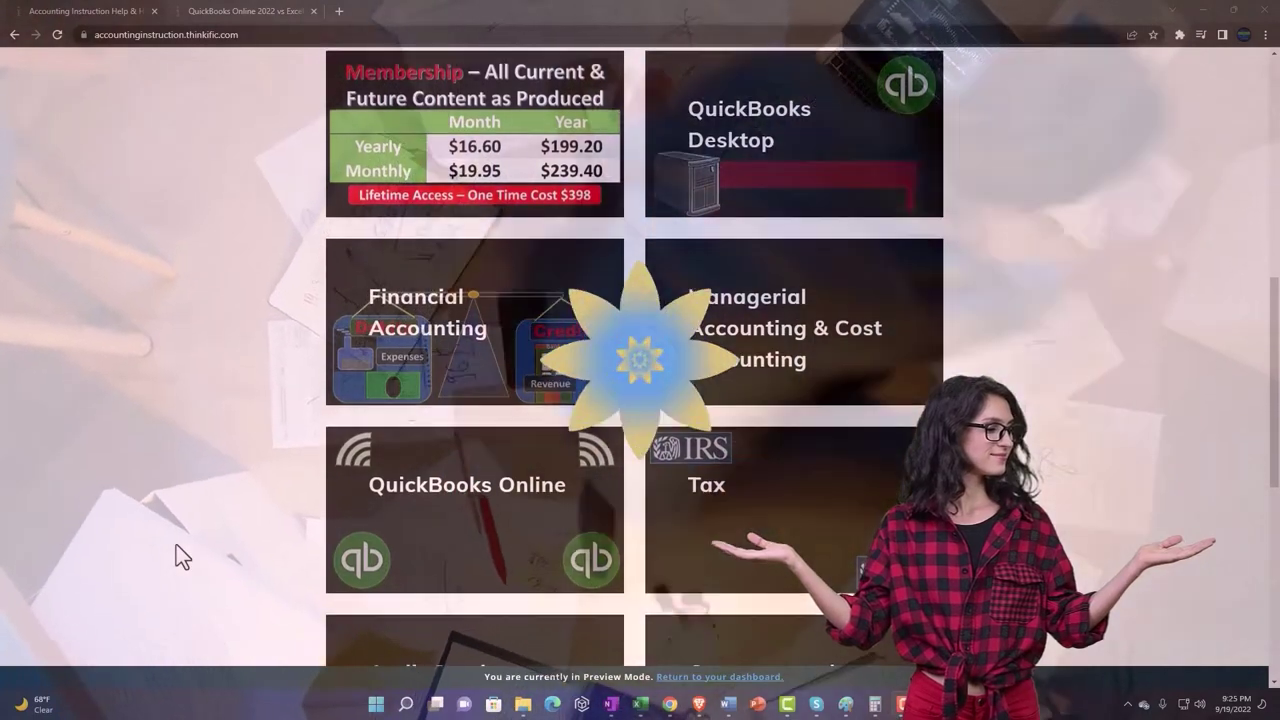
pyautogui.scroll(-5, 180, 557)
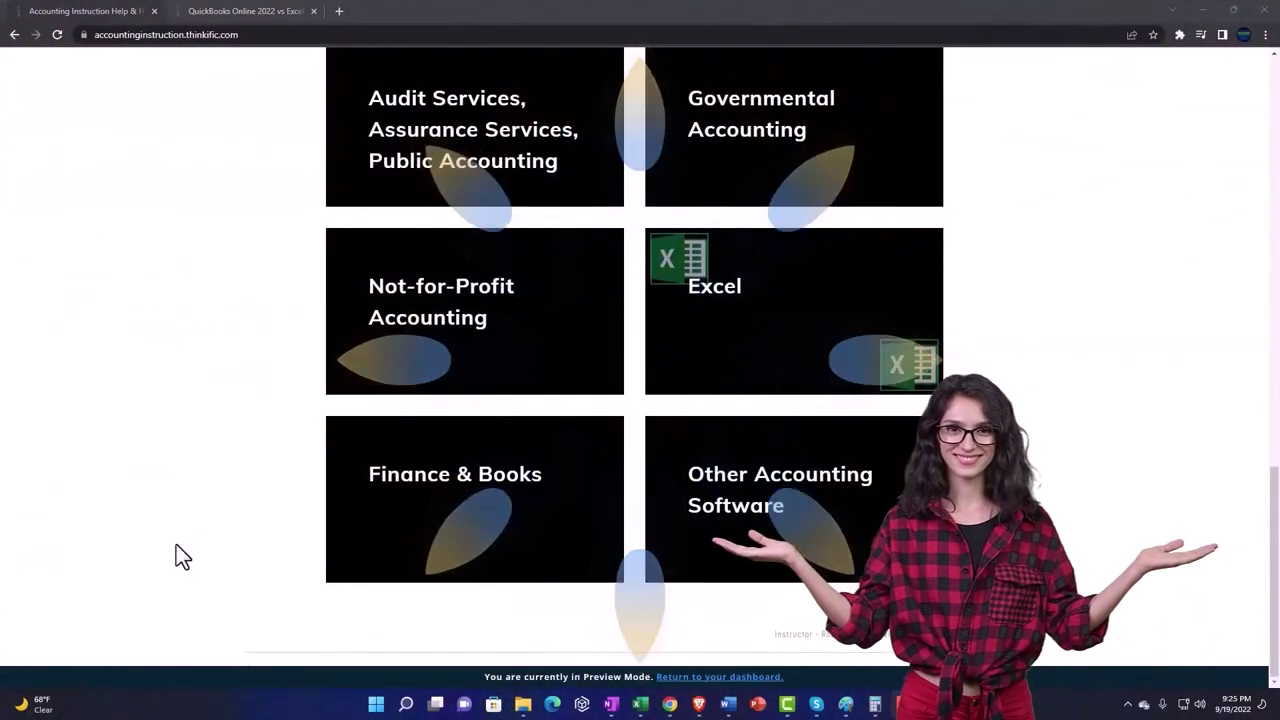
pyautogui.click(228, 12)
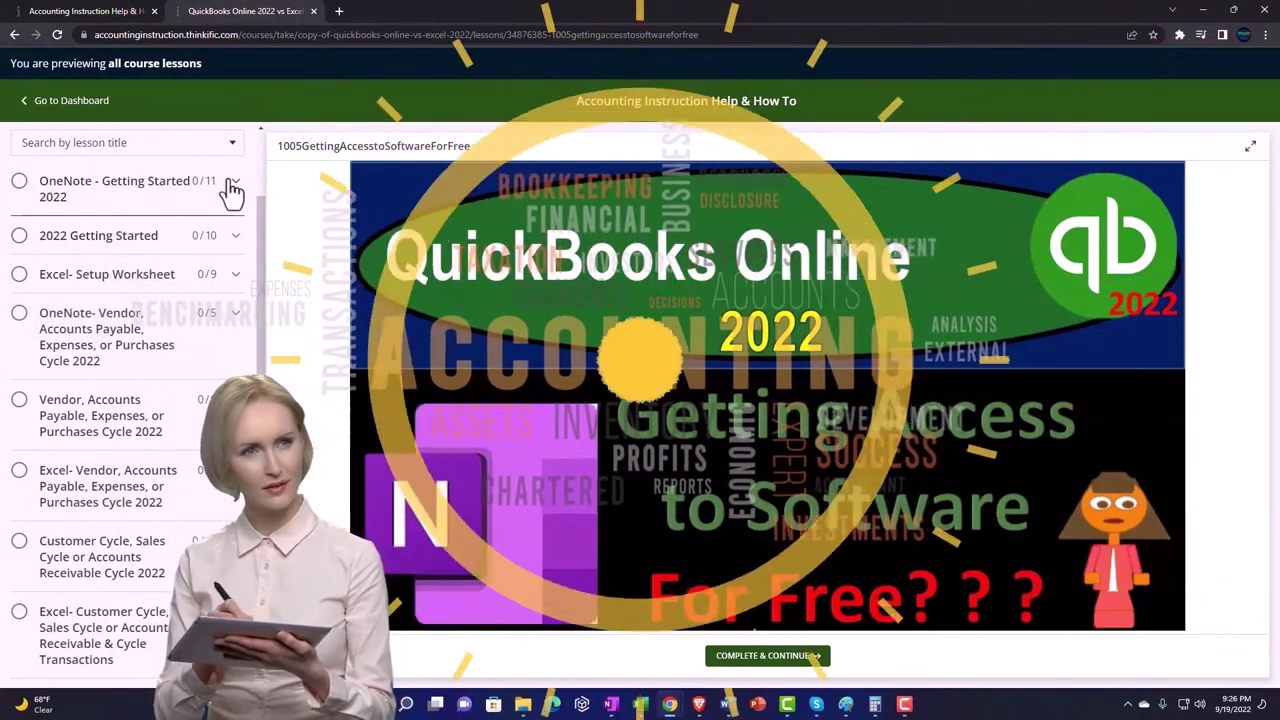
pyautogui.click(233, 186)
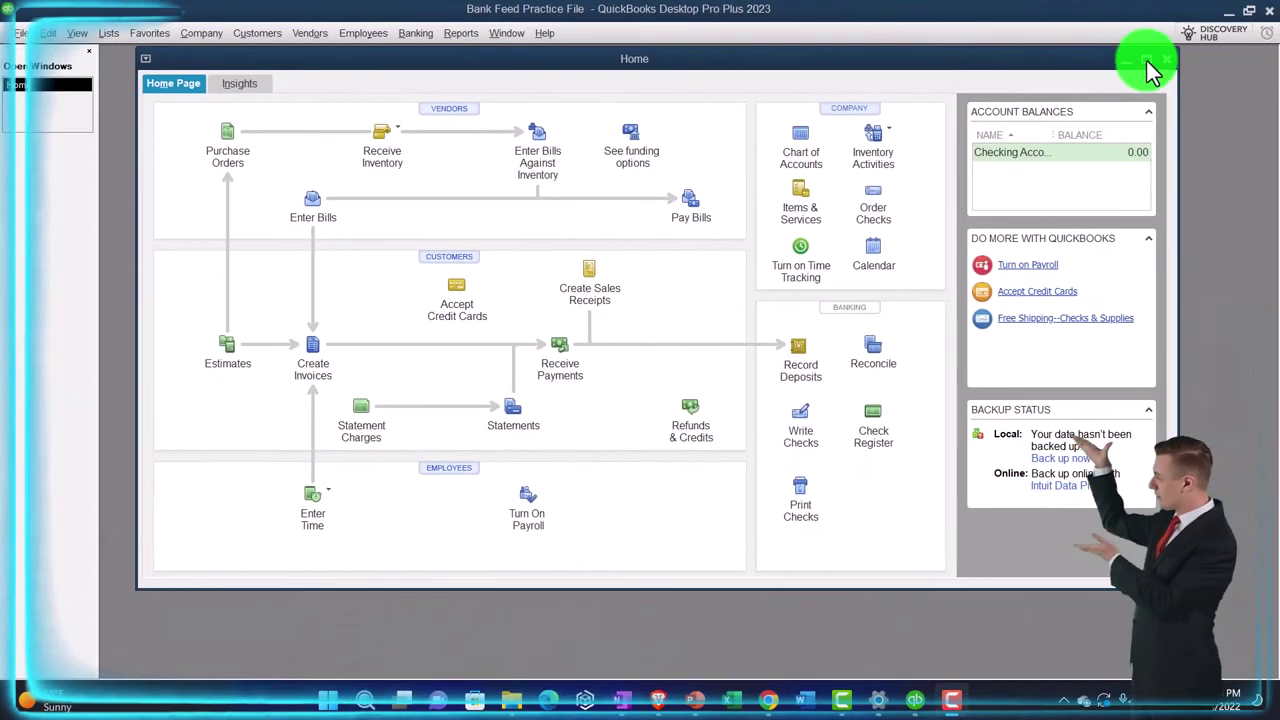
# Maximize the Home window and review the display options for the open window list and icon bar
pyautogui.click(1147, 60)
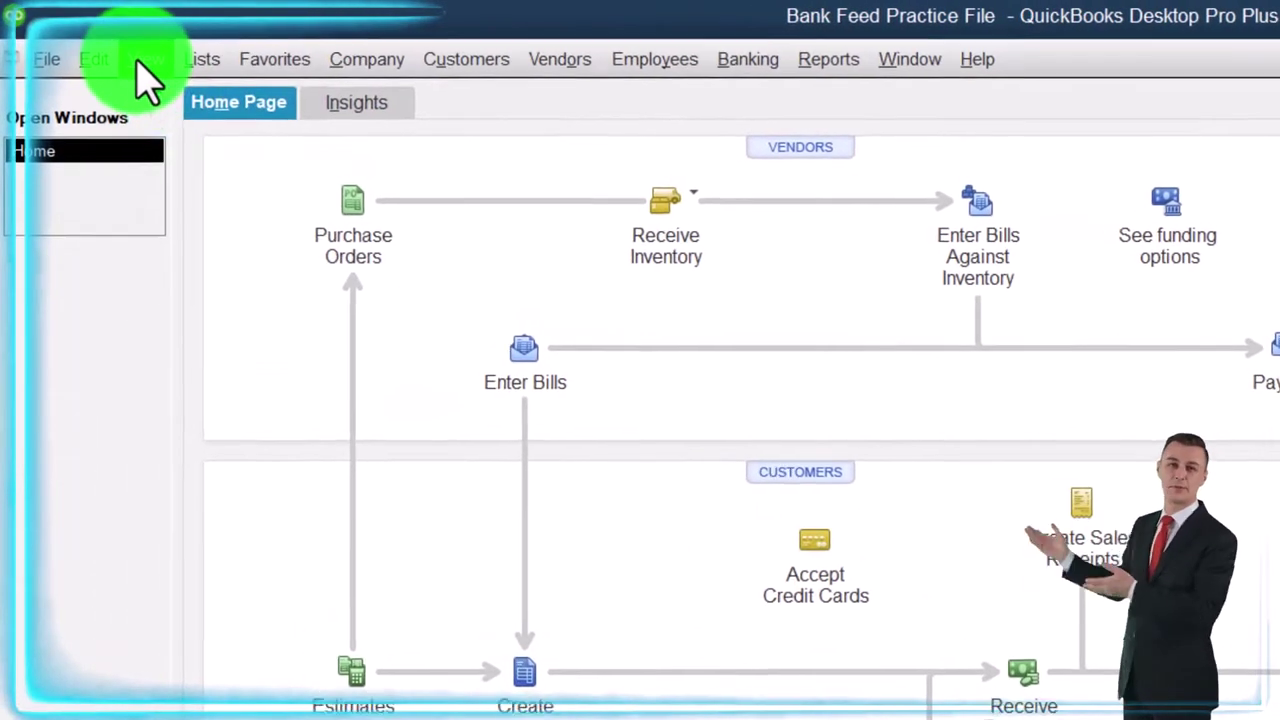
pyautogui.click(82, 33)
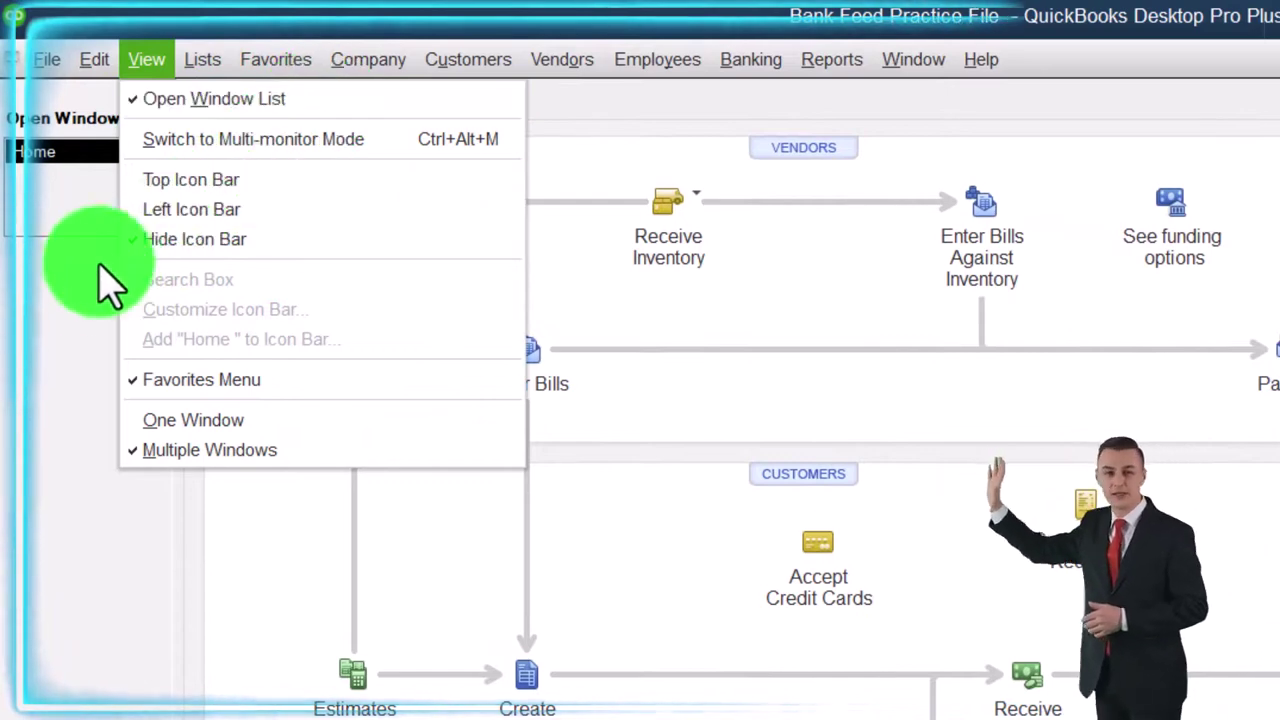
pyautogui.click(82, 298)
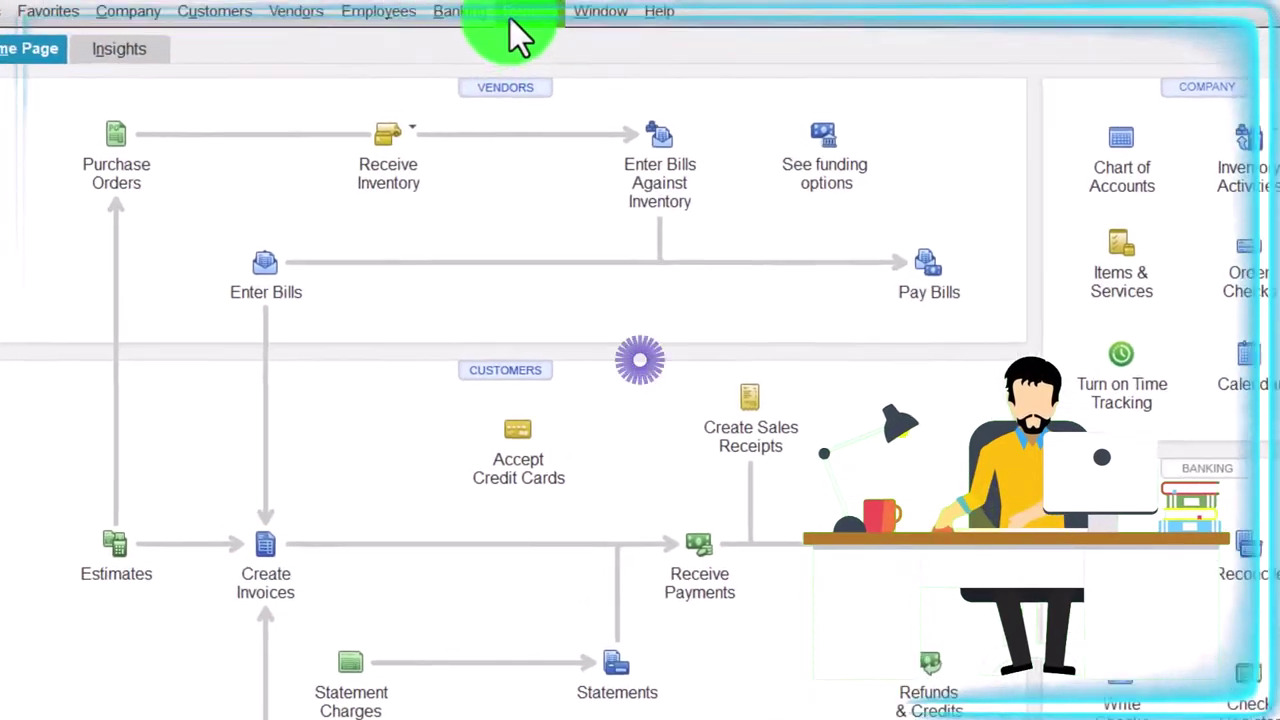
# Open the Profit & Loss Standard report and set its date range from 01/01/2022 to 12/31/2022
pyautogui.click(510, 16)
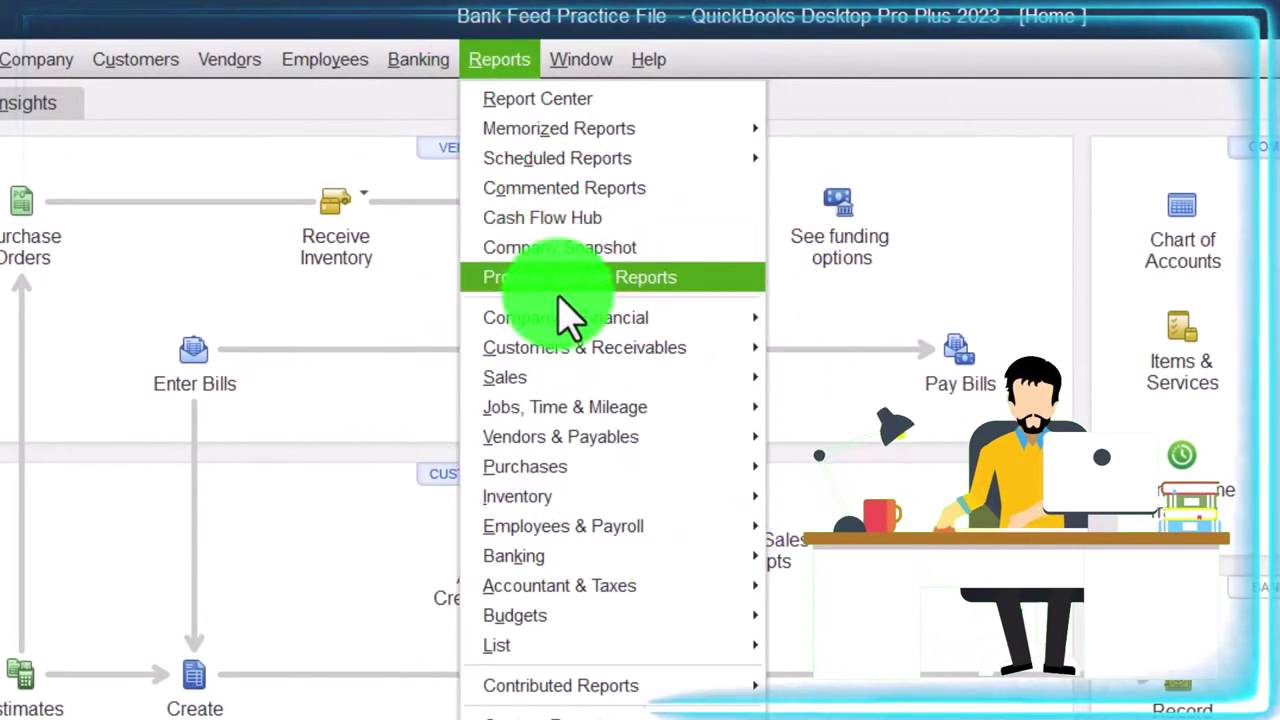
pyautogui.moveTo(578, 335)
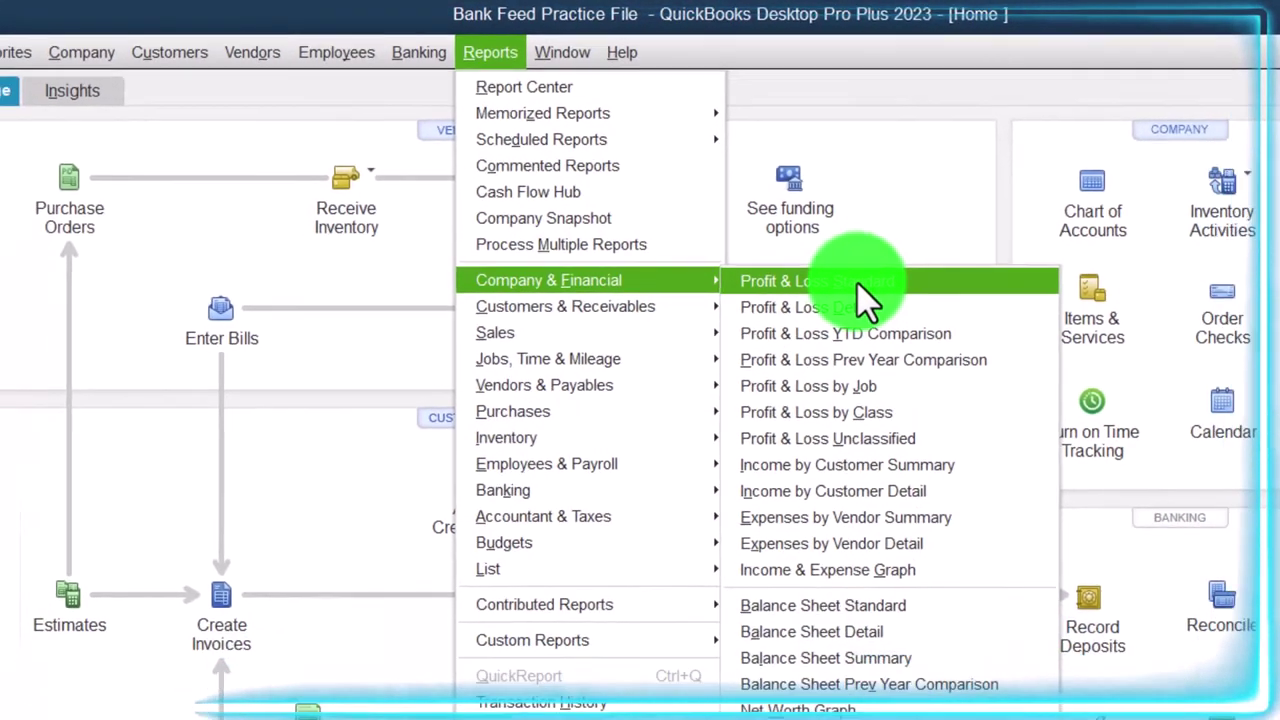
pyautogui.click(898, 320)
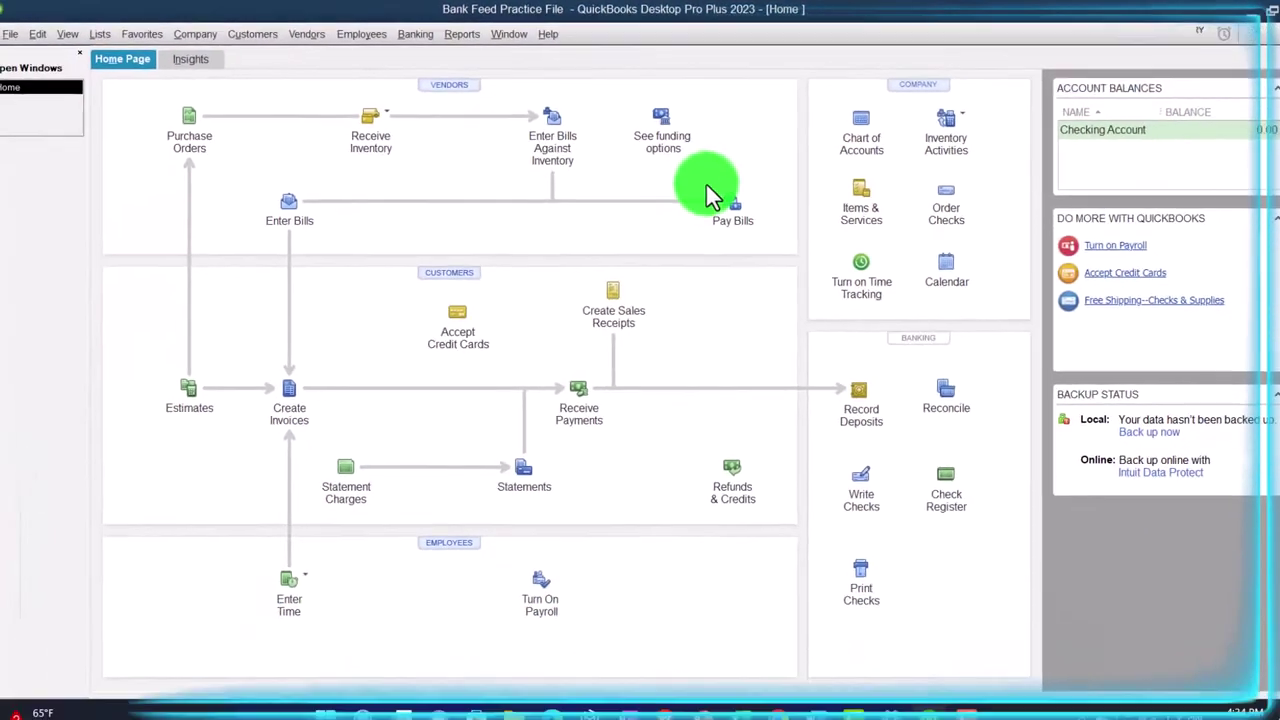
pyautogui.press('Tab')
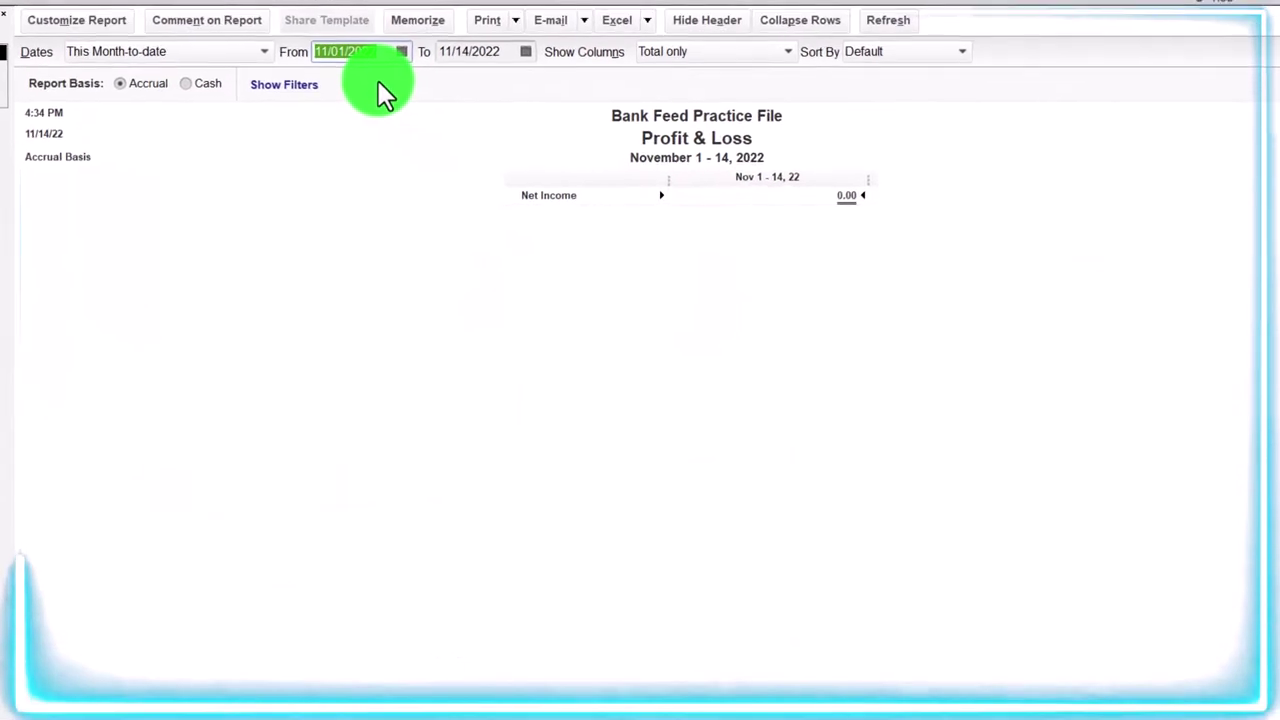
pyautogui.write('010122')
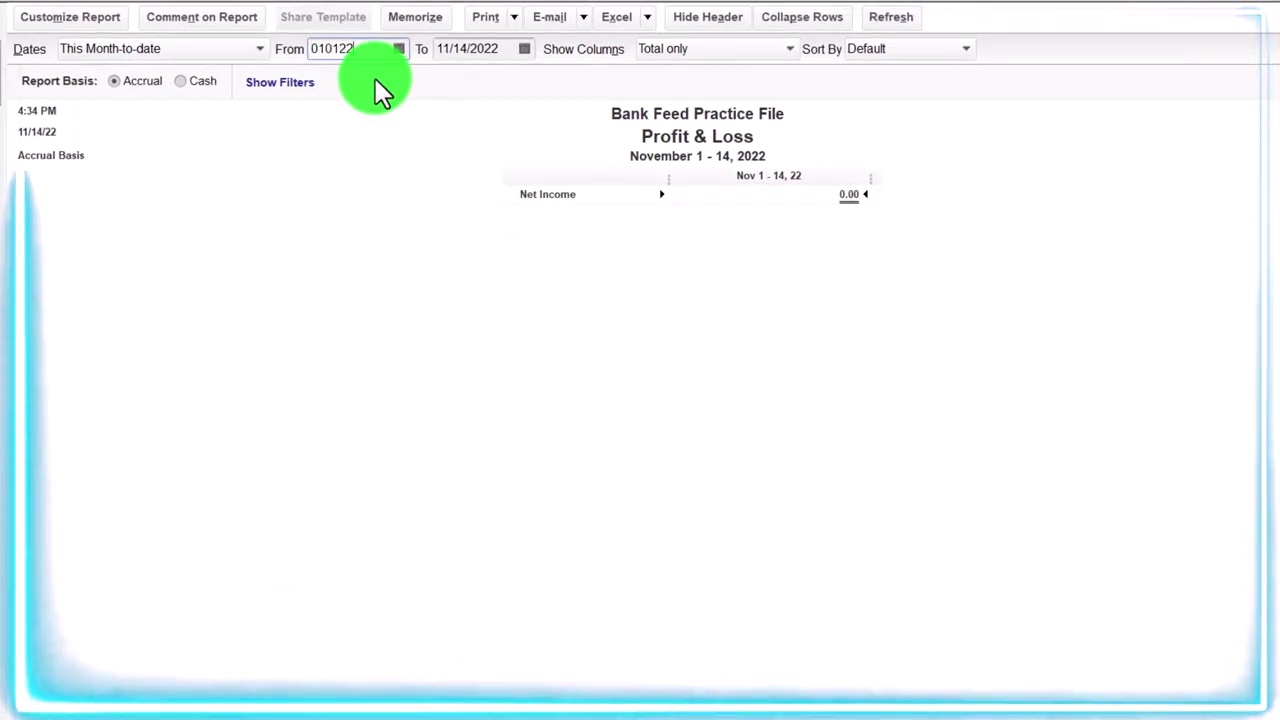
pyautogui.press('Tab')
pyautogui.write('12/31/202')
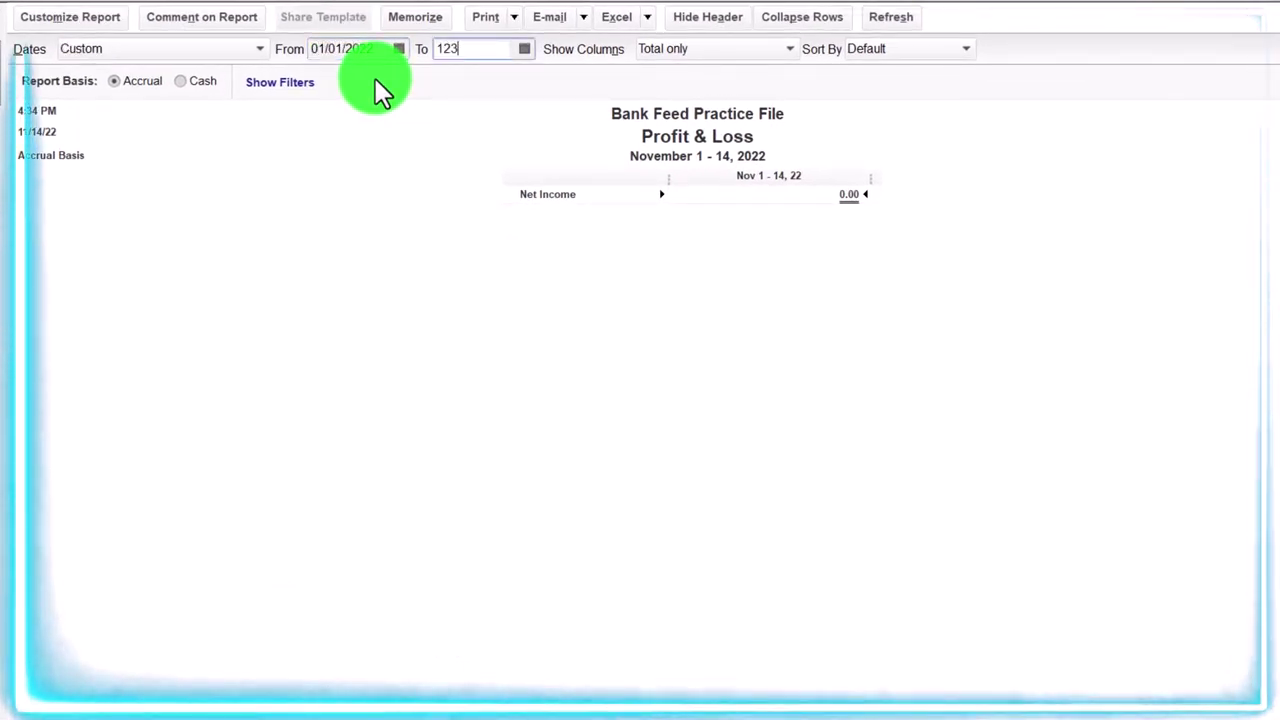
pyautogui.press('Tab')
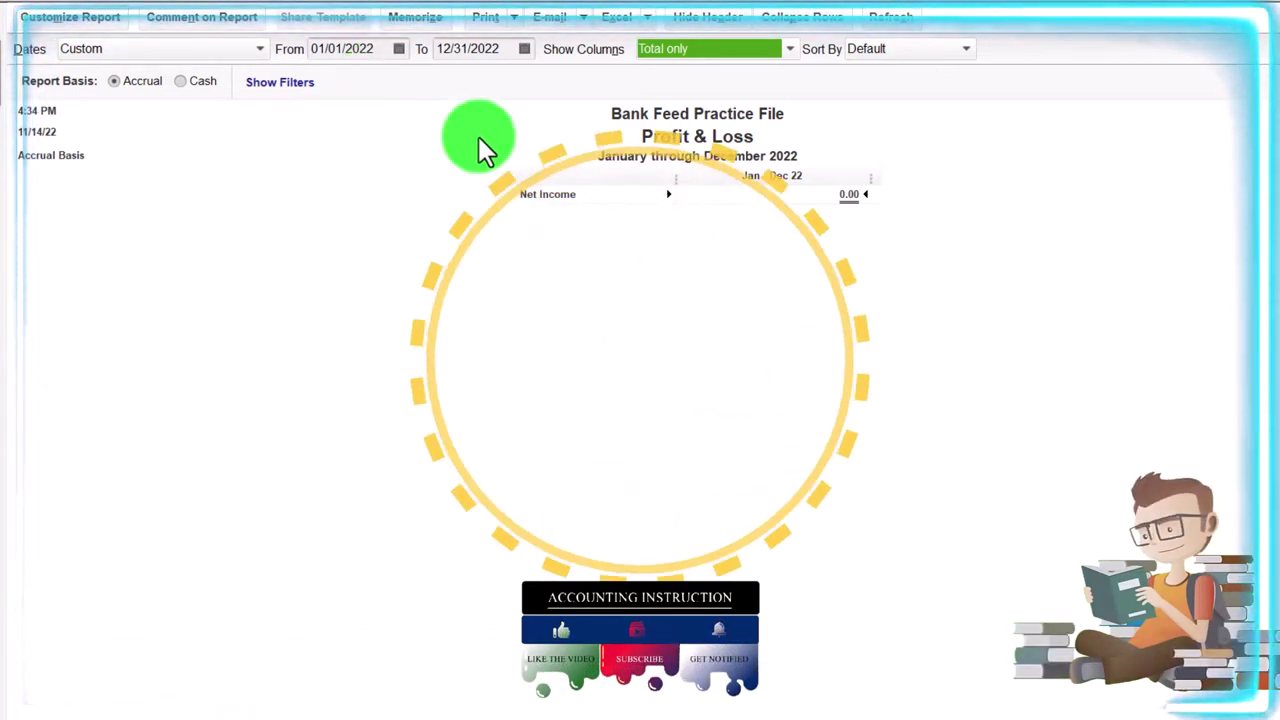
# Customize the Profit & Loss report's column label font to size 14 and apply the change to all related fonts
pyautogui.click(85, 30)
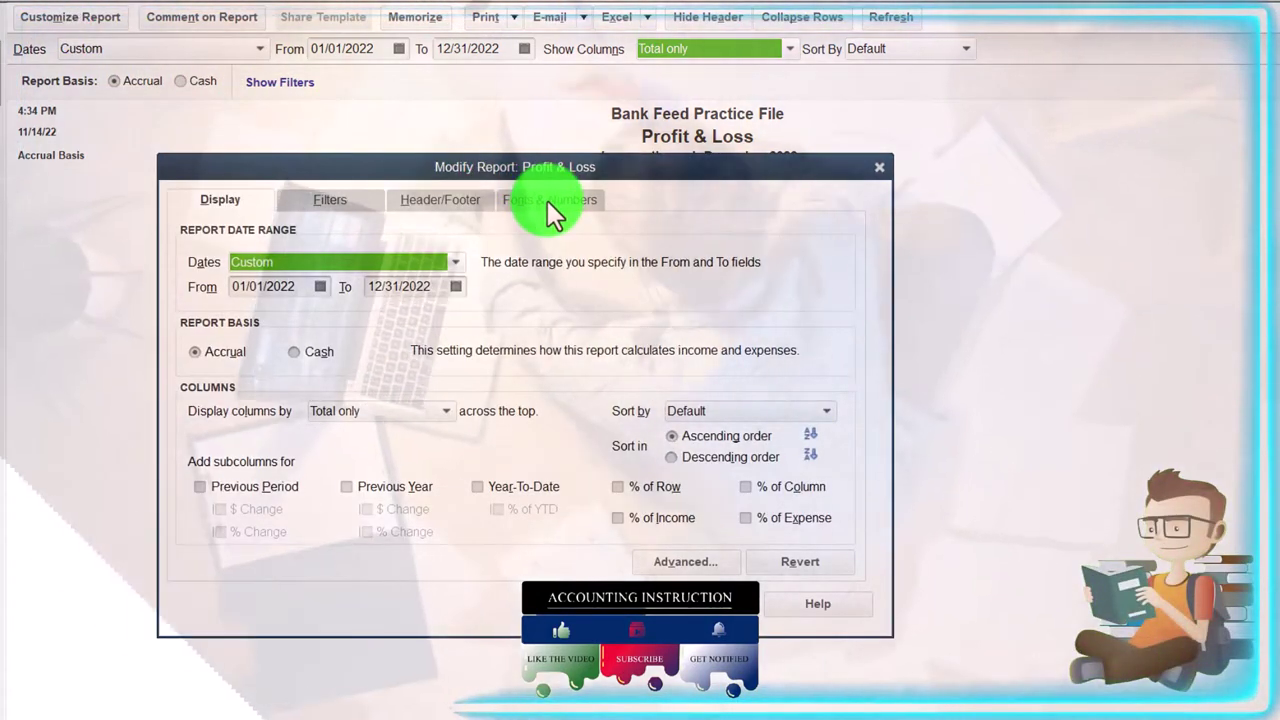
pyautogui.click(547, 200)
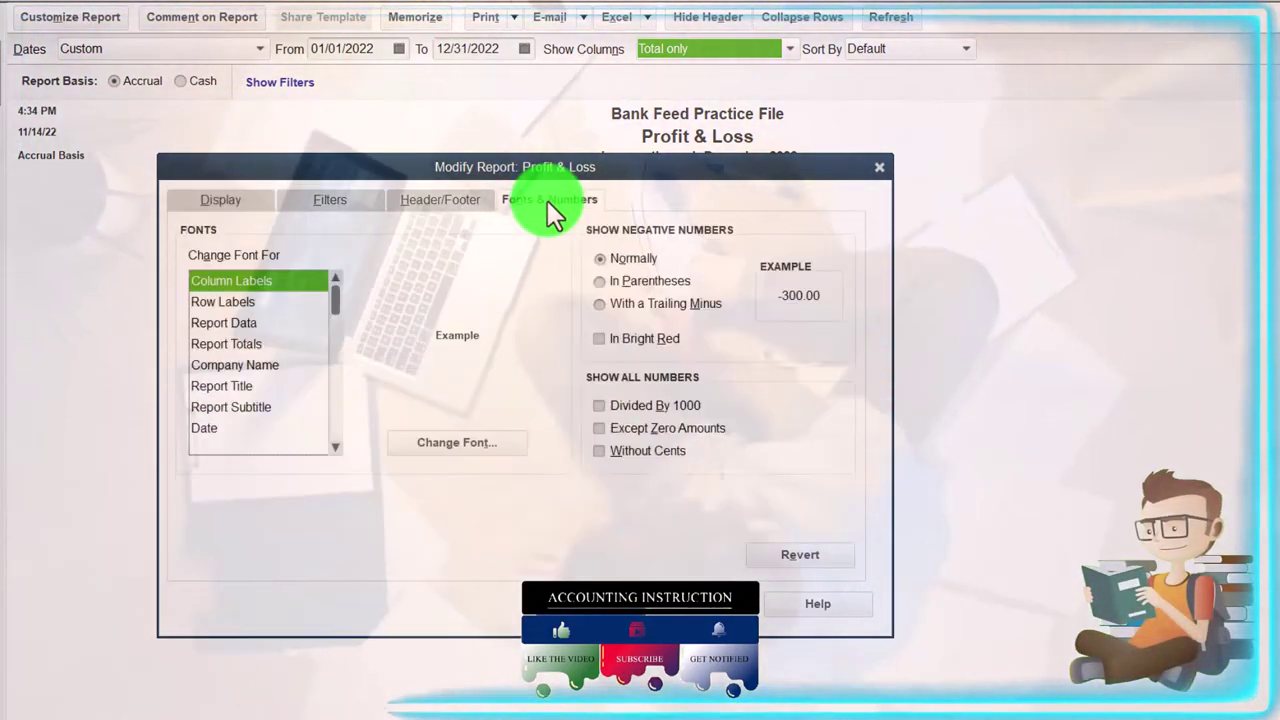
pyautogui.click(503, 442)
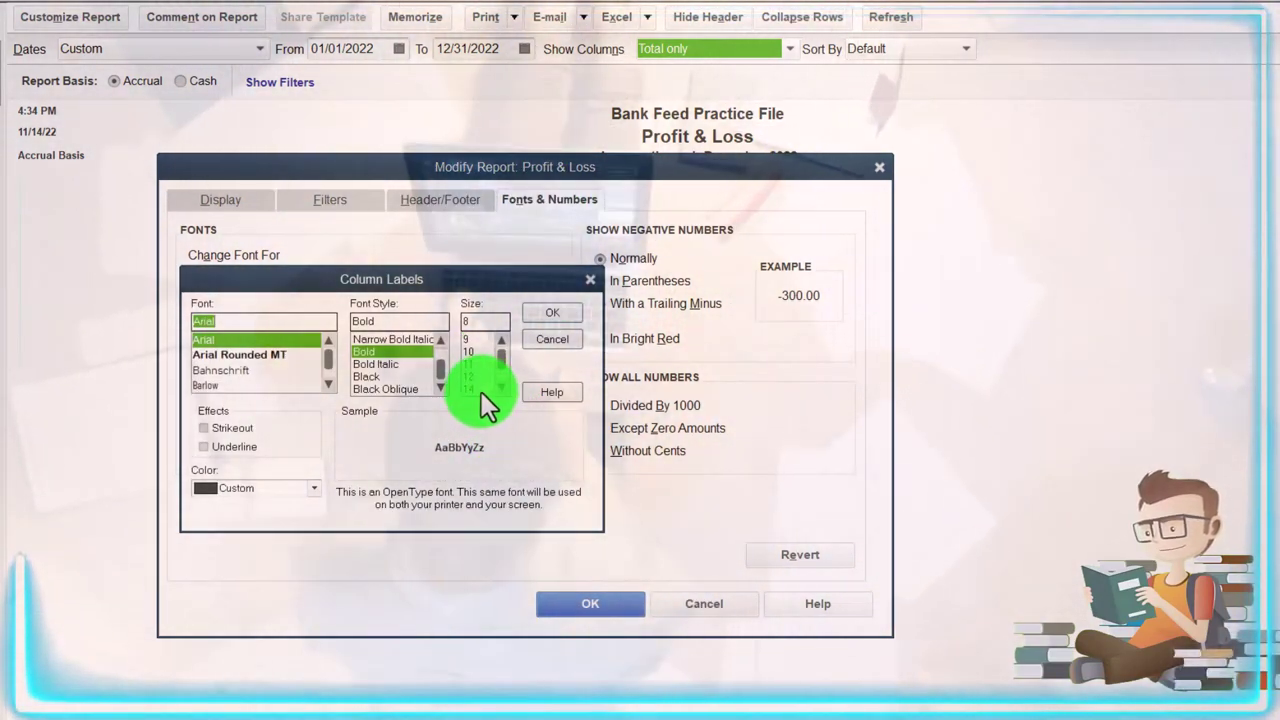
pyautogui.click(478, 389)
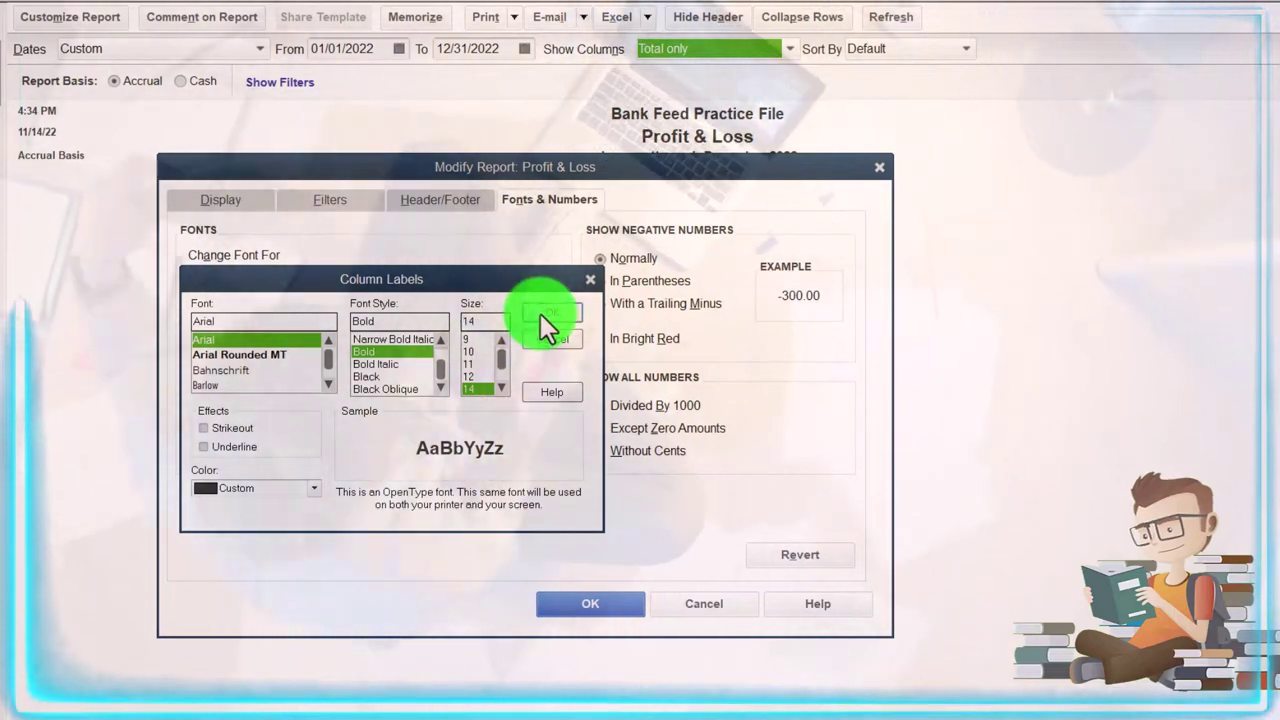
pyautogui.click(540, 313)
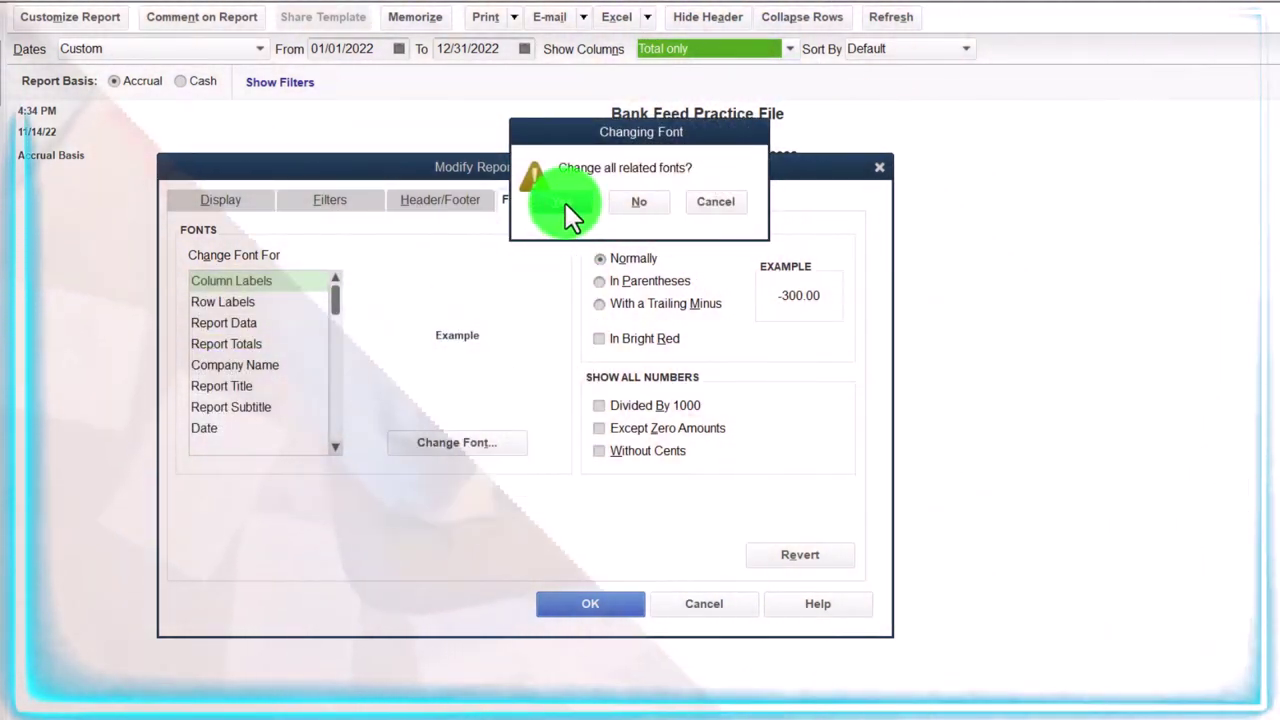
pyautogui.click(565, 203)
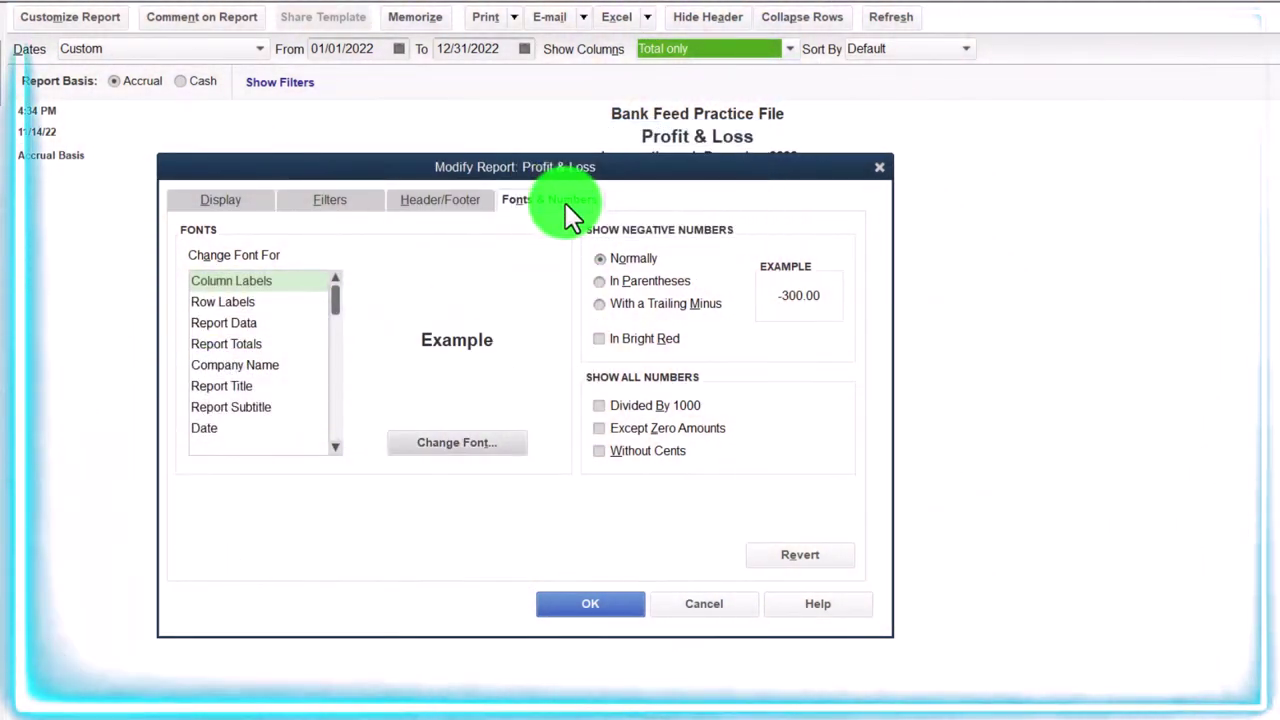
pyautogui.click(605, 595)
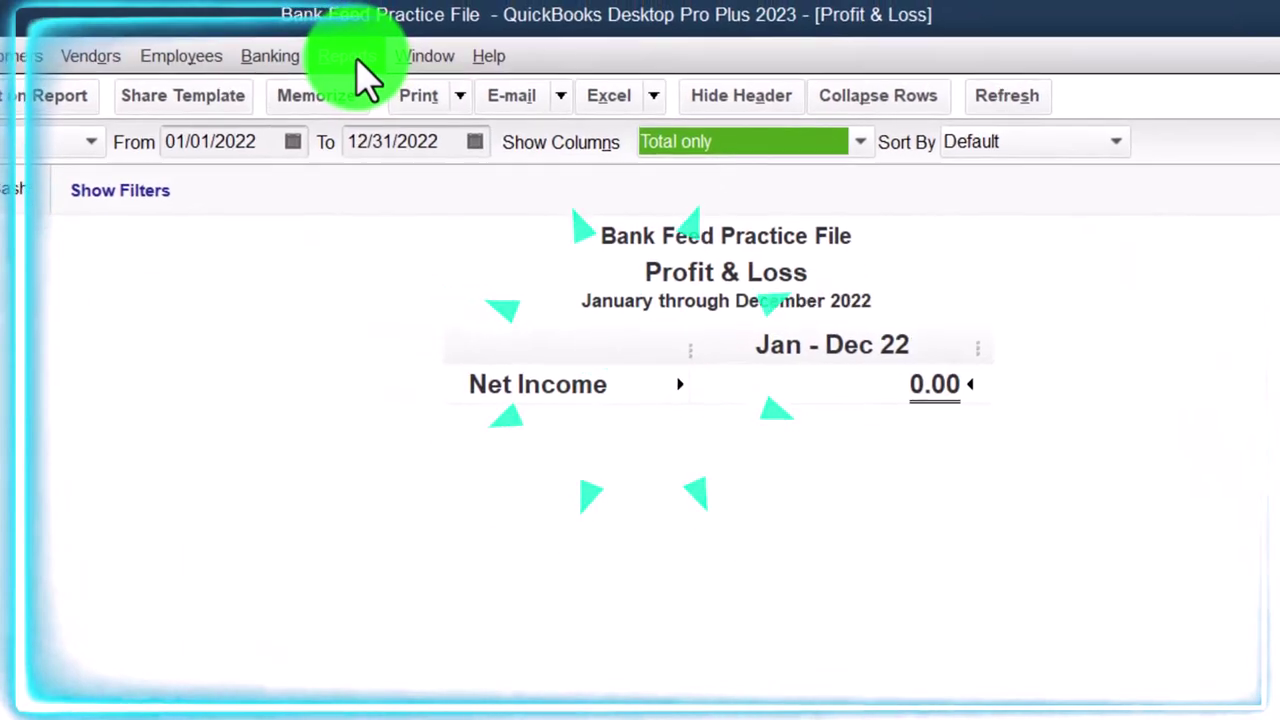
# Open the Balance Sheet Standard report and customize its date range to run from 01/01/2022 to 12/31/2022
pyautogui.click(352, 58)
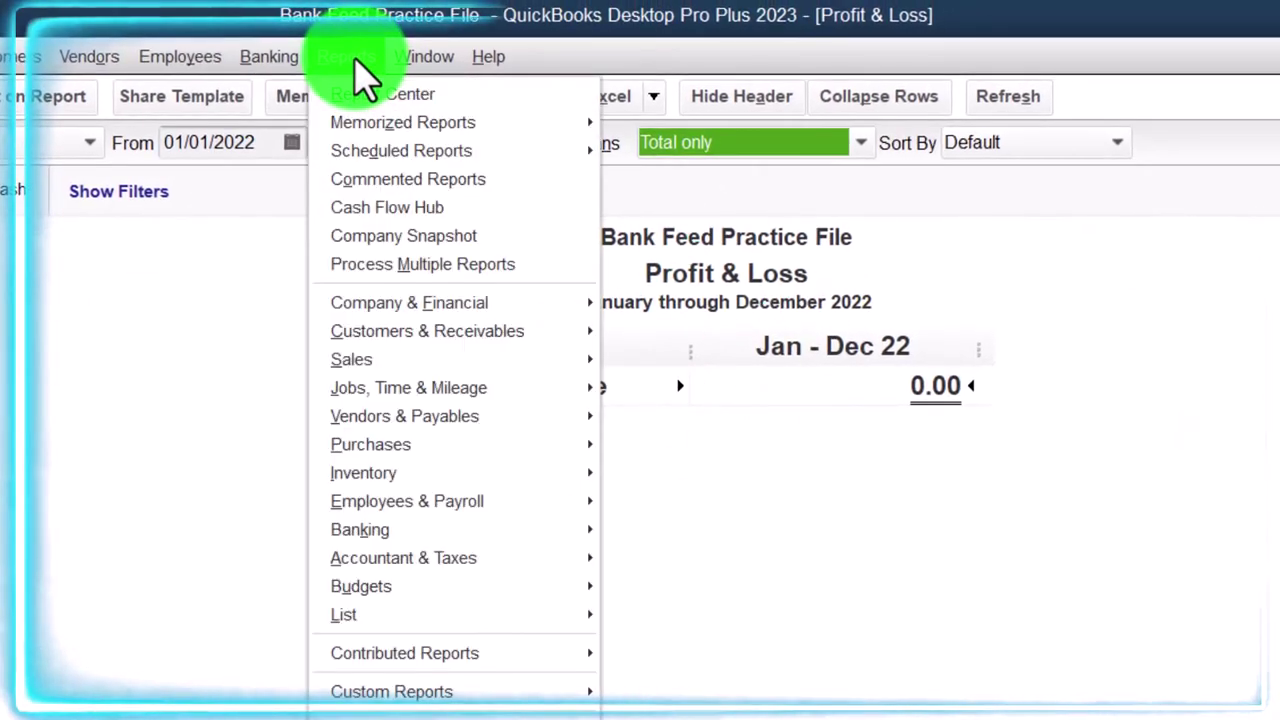
pyautogui.moveTo(405, 303)
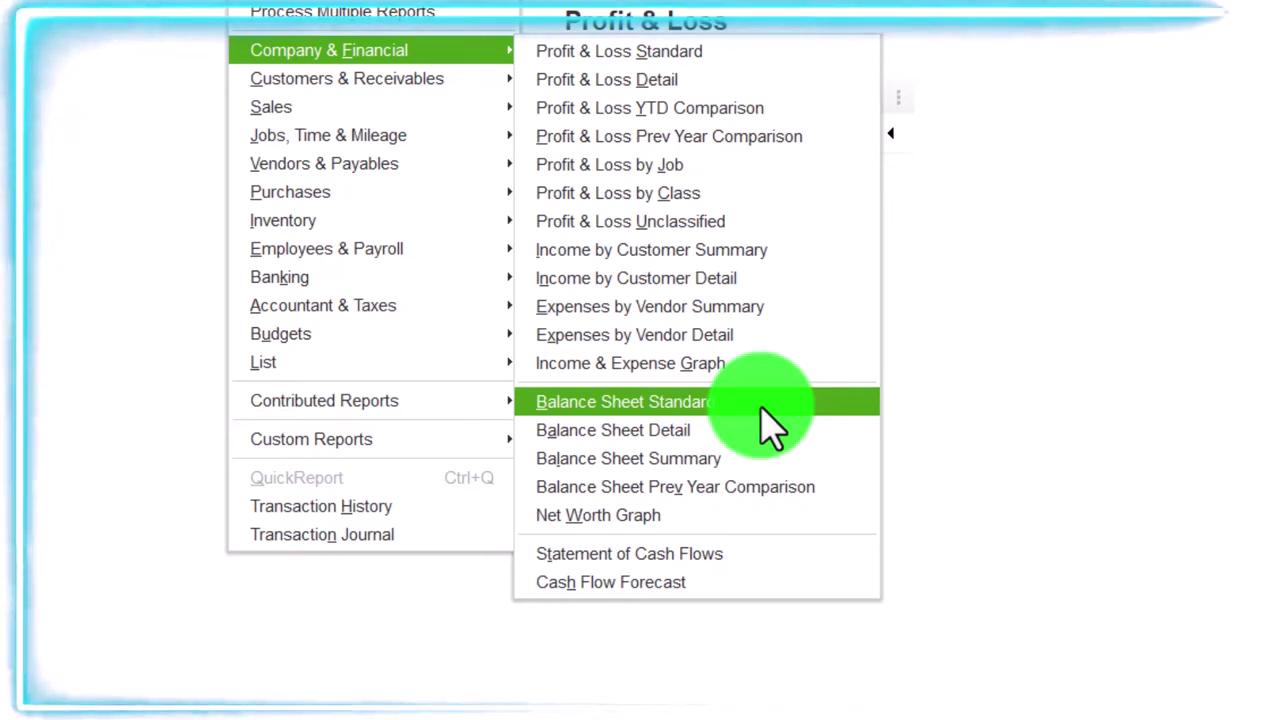
pyautogui.click(760, 404)
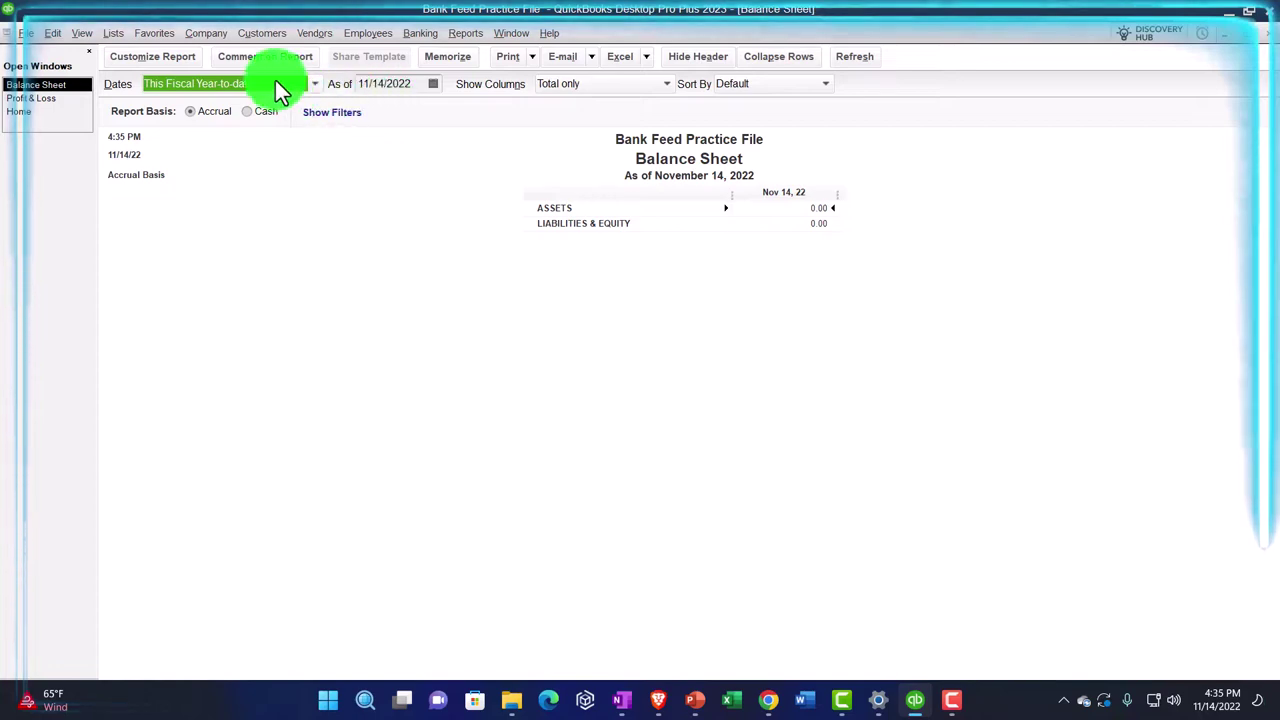
pyautogui.click(177, 59)
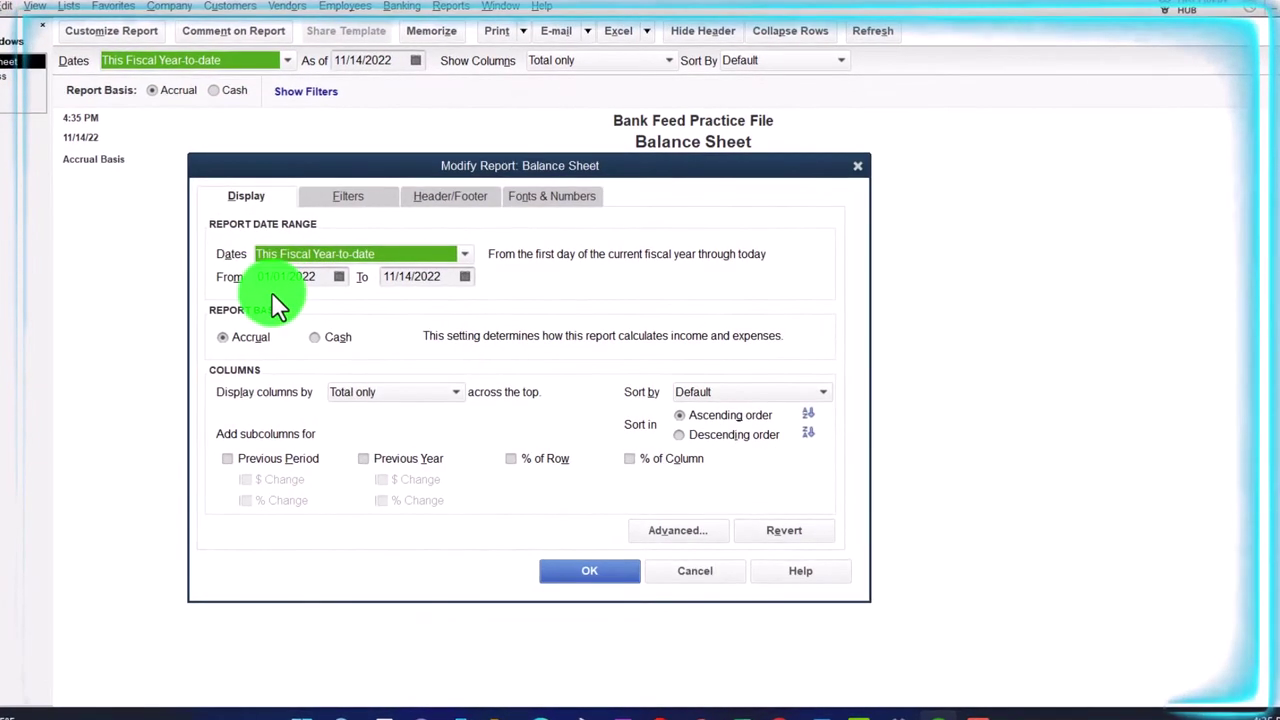
pyautogui.press('Tab')
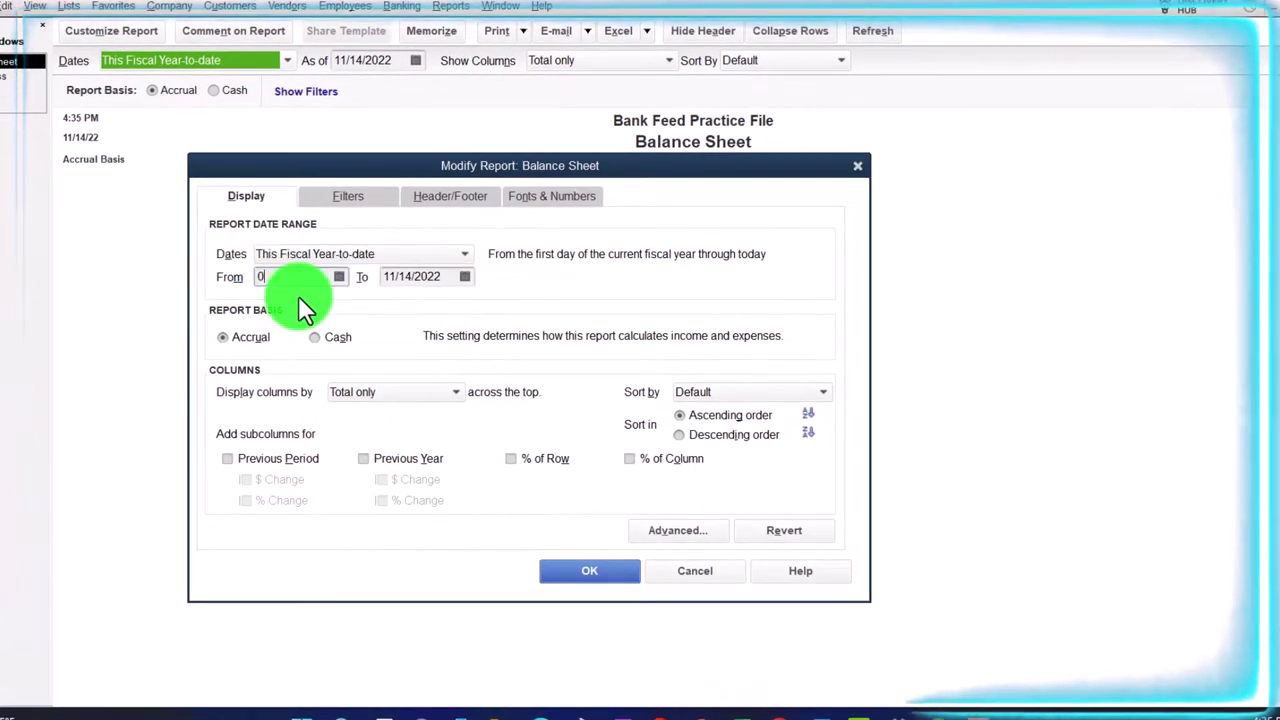
pyautogui.press('Tab')
pyautogui.write('12/31/2')
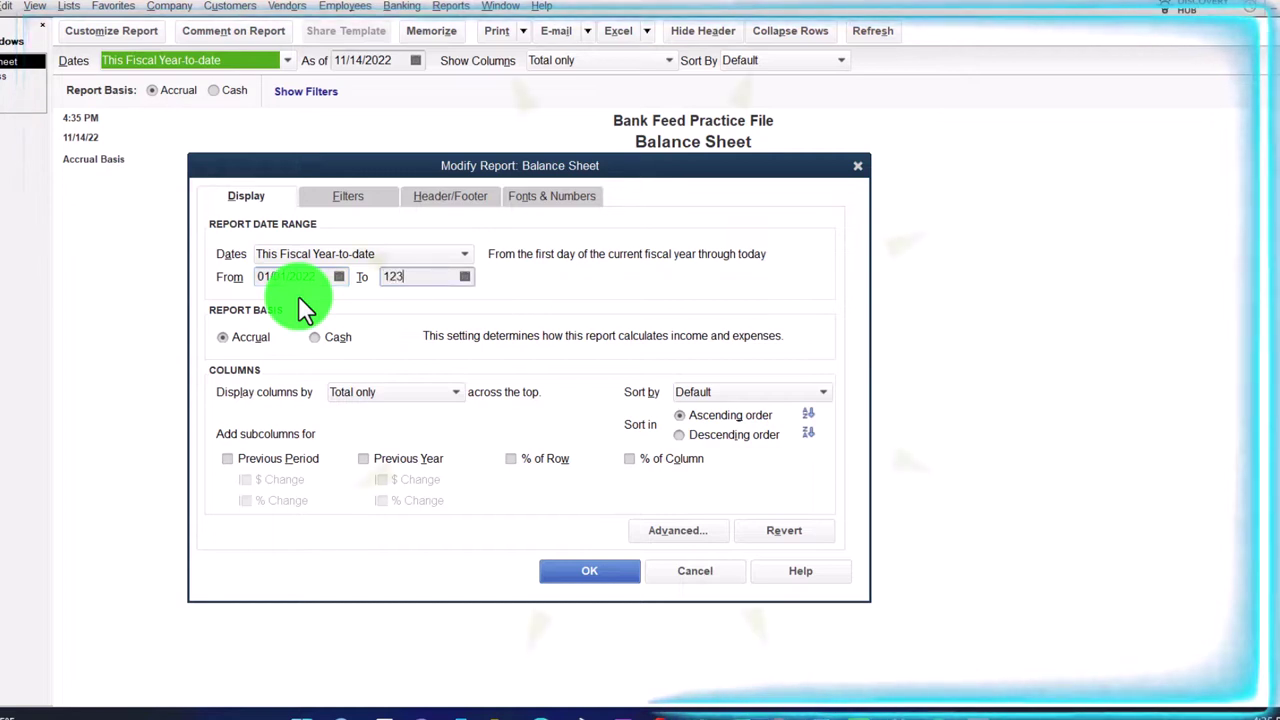
pyautogui.write('022')
pyautogui.press('Tab')
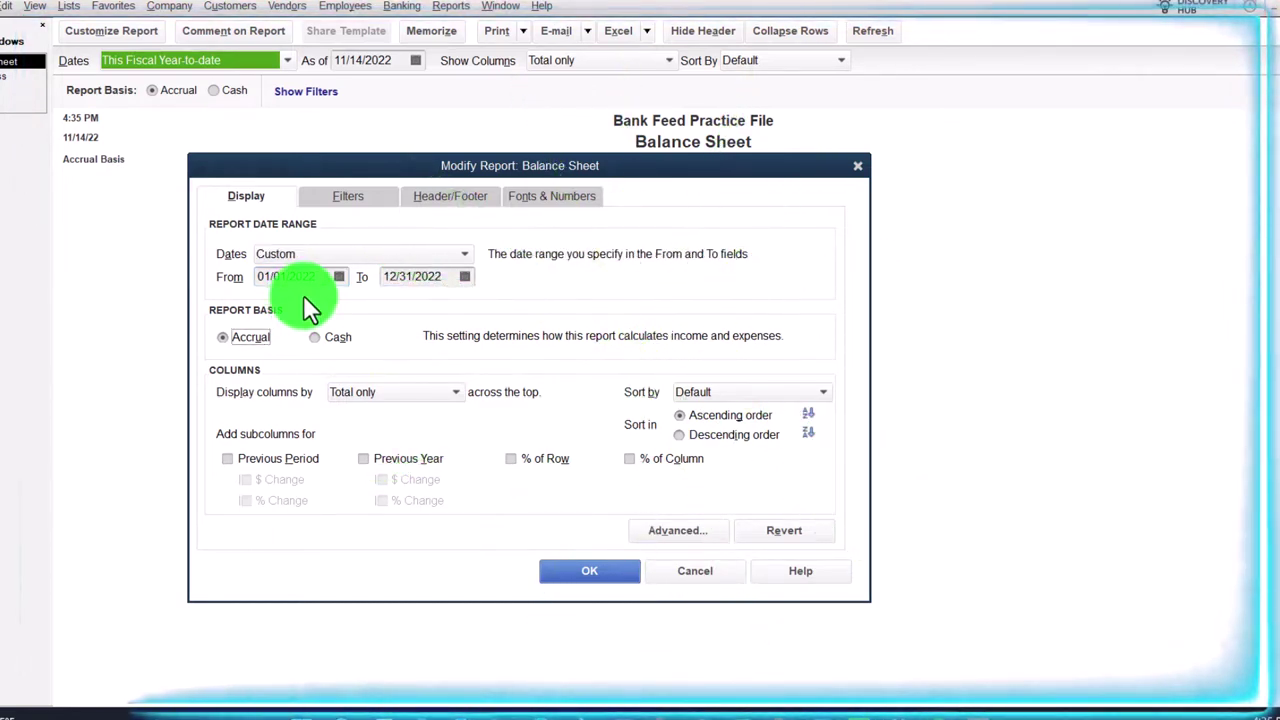
# Set the Balance Sheet's column label font to size 14, including all related fonts, and apply the report changes
pyautogui.click(530, 197)
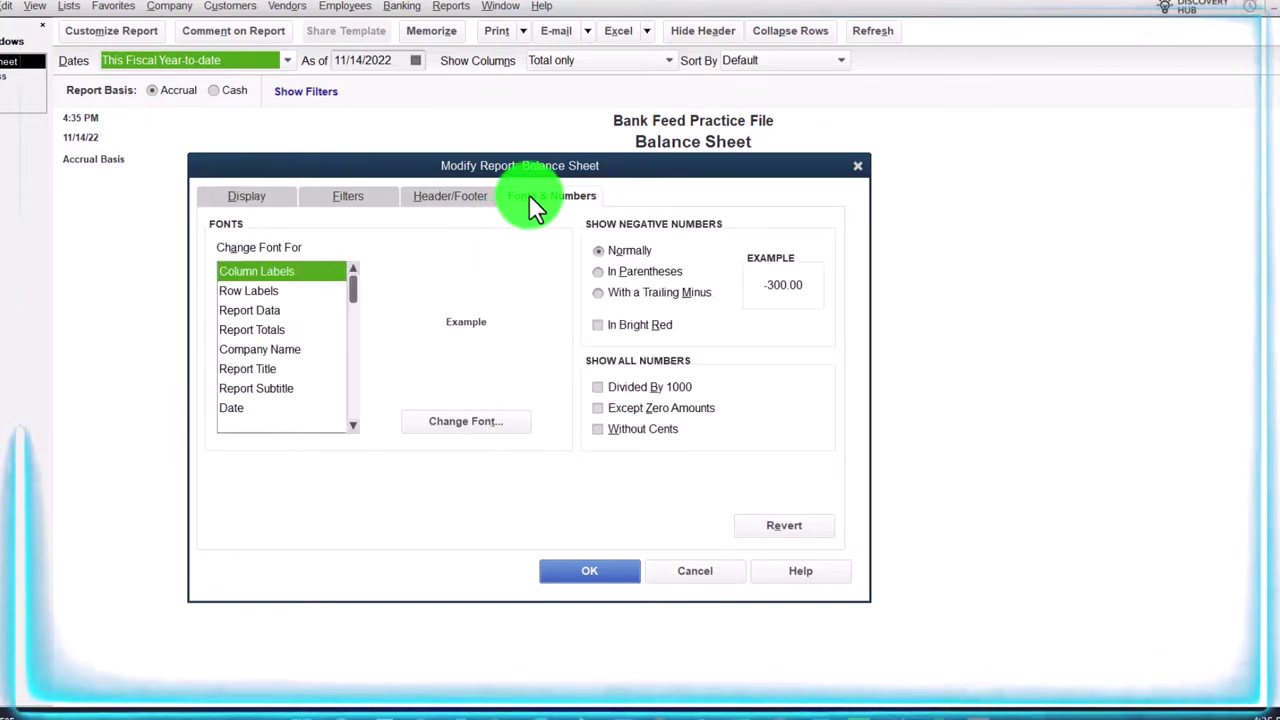
pyautogui.click(513, 418)
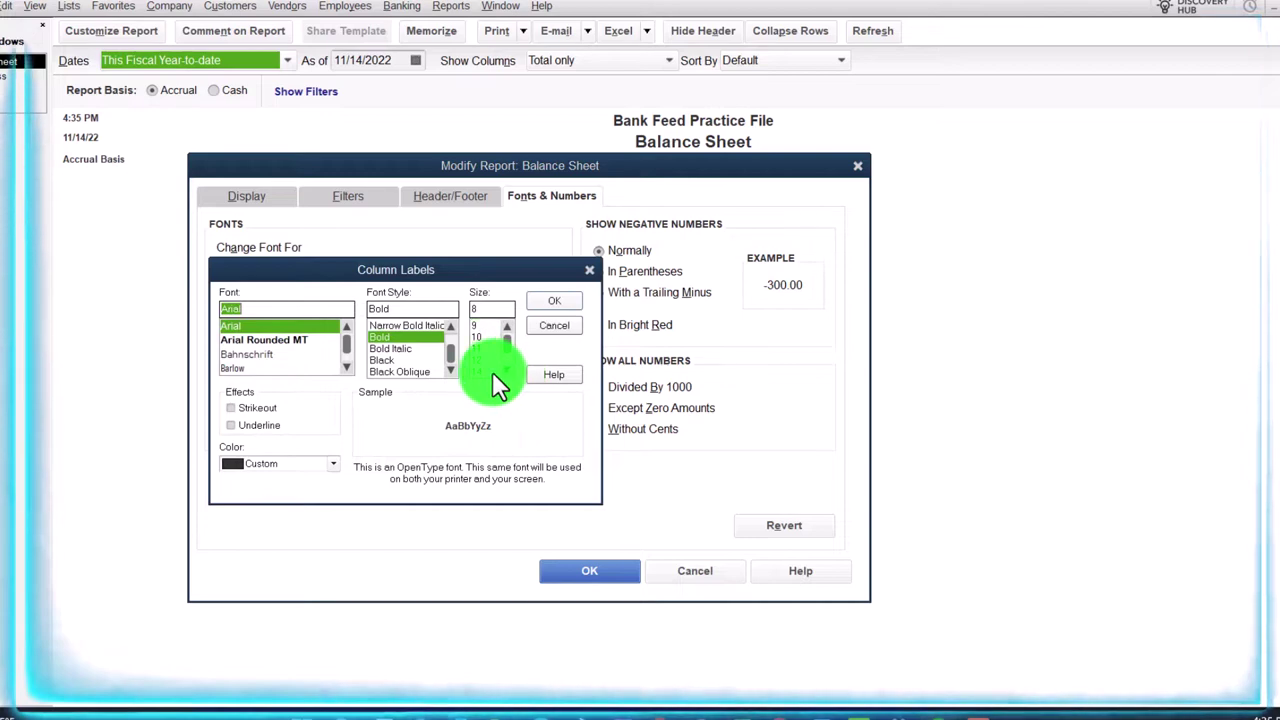
pyautogui.click(549, 306)
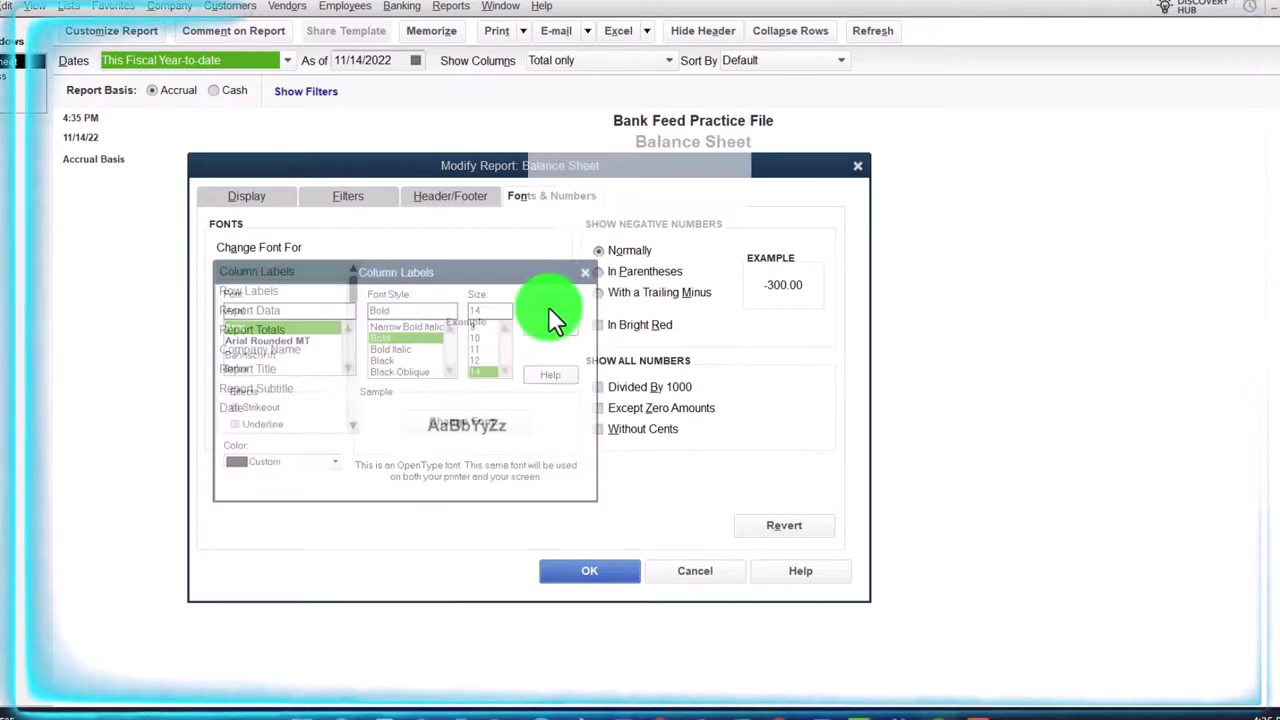
pyautogui.press('Return')
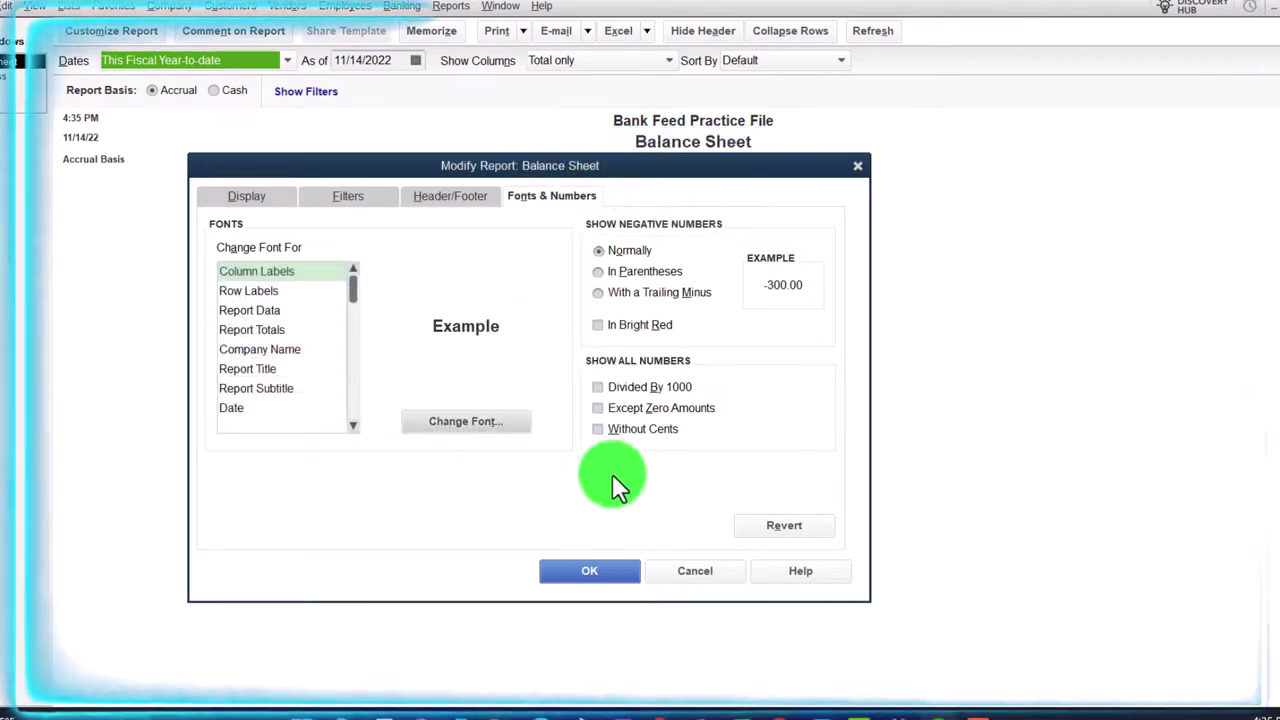
pyautogui.click(608, 568)
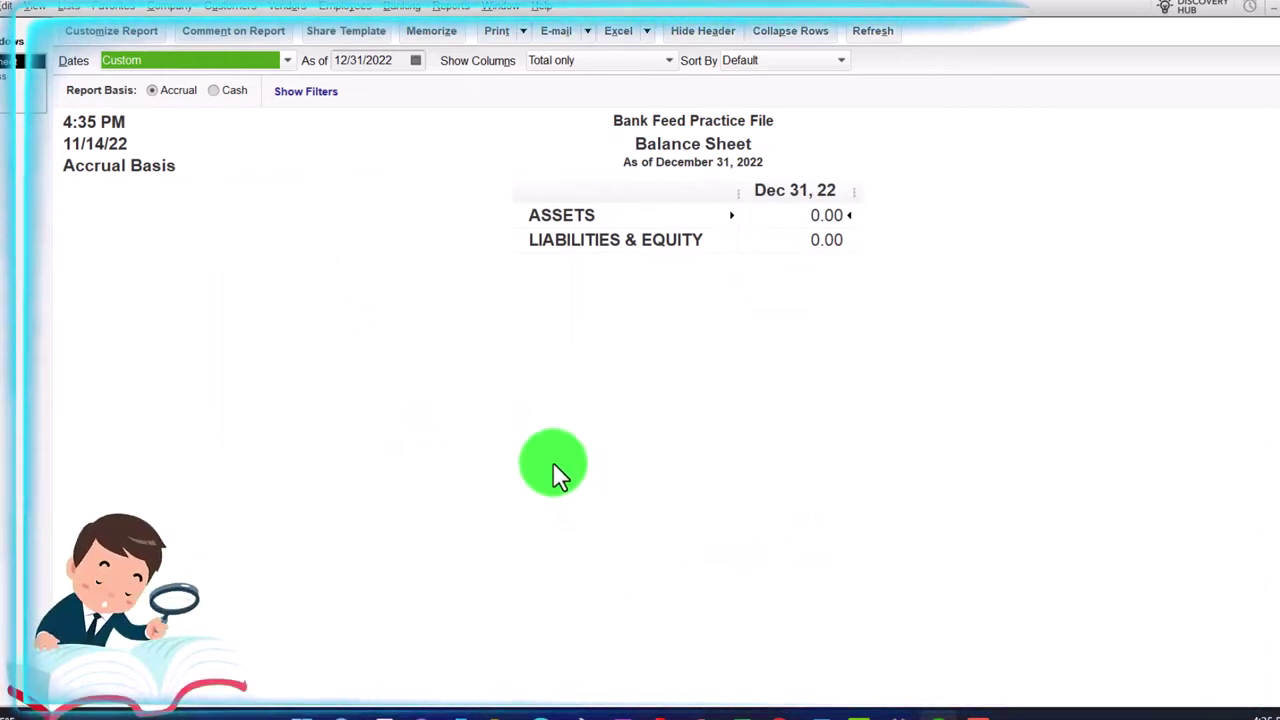
# Open the Bank Feeds Center for the Wells Fargo Bank account and maximize its window
pyautogui.click(401, 7)
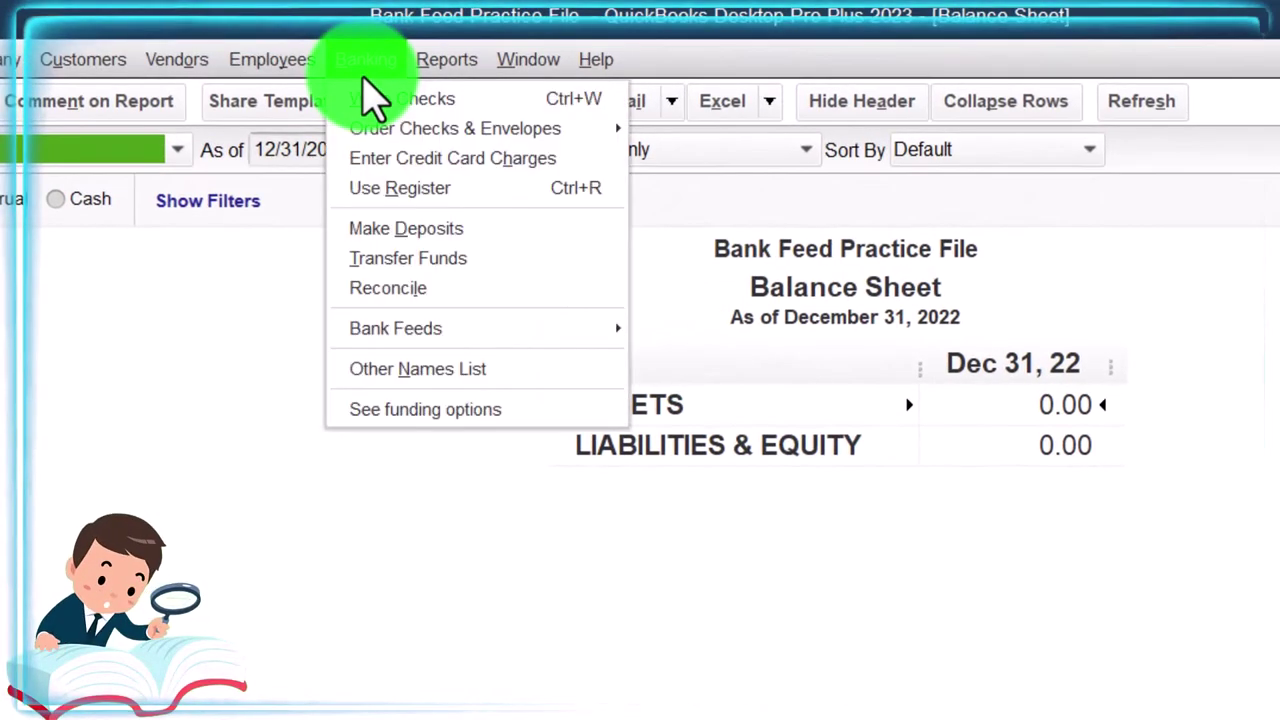
pyautogui.click(414, 328)
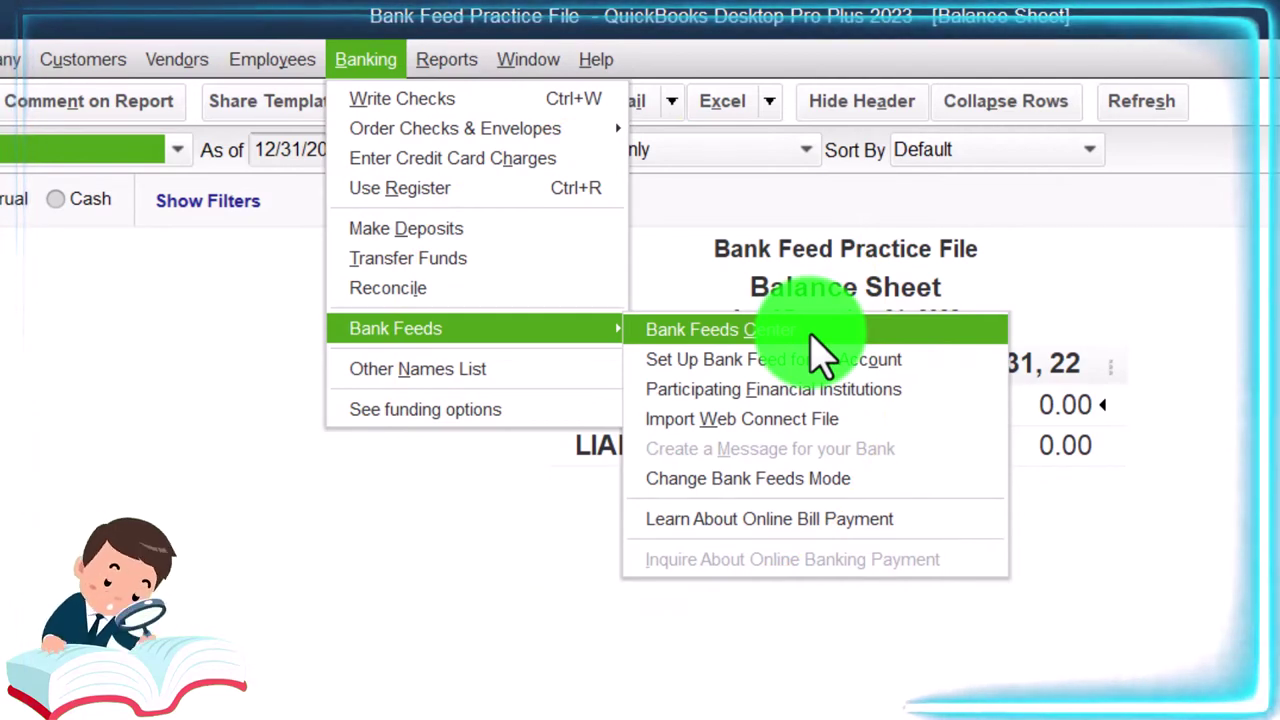
pyautogui.click(813, 335)
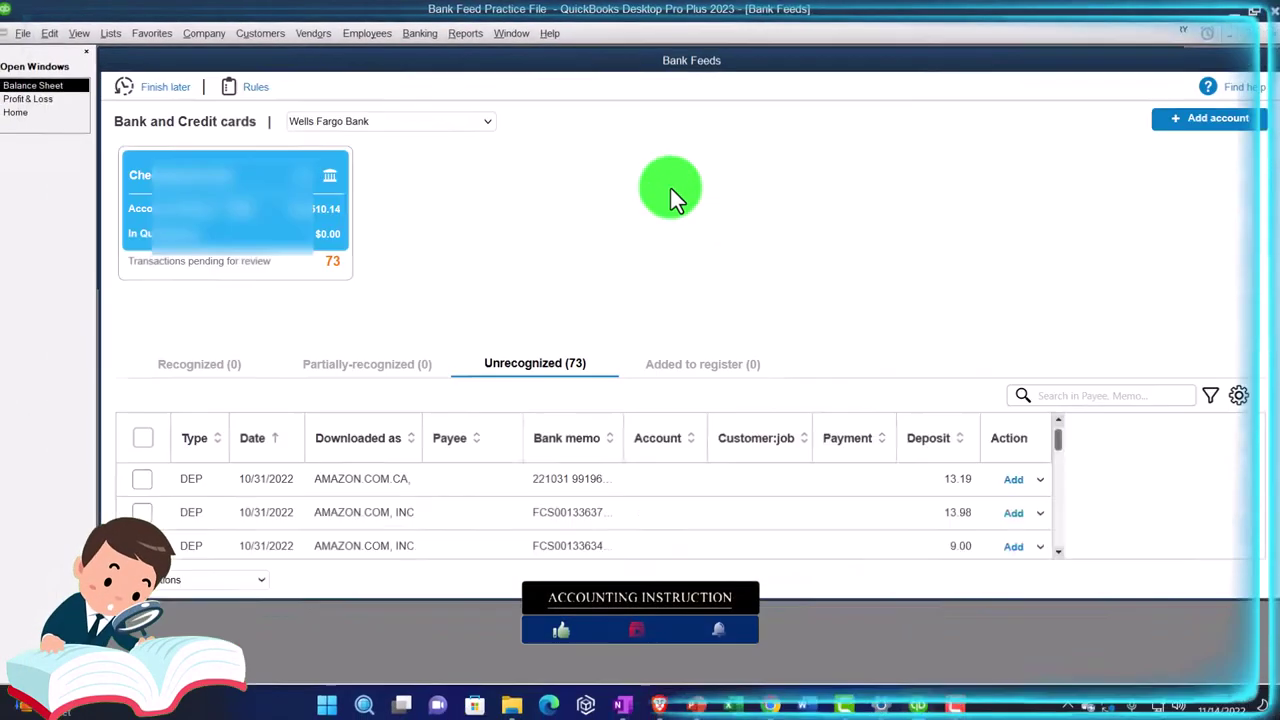
pyautogui.click(1244, 62)
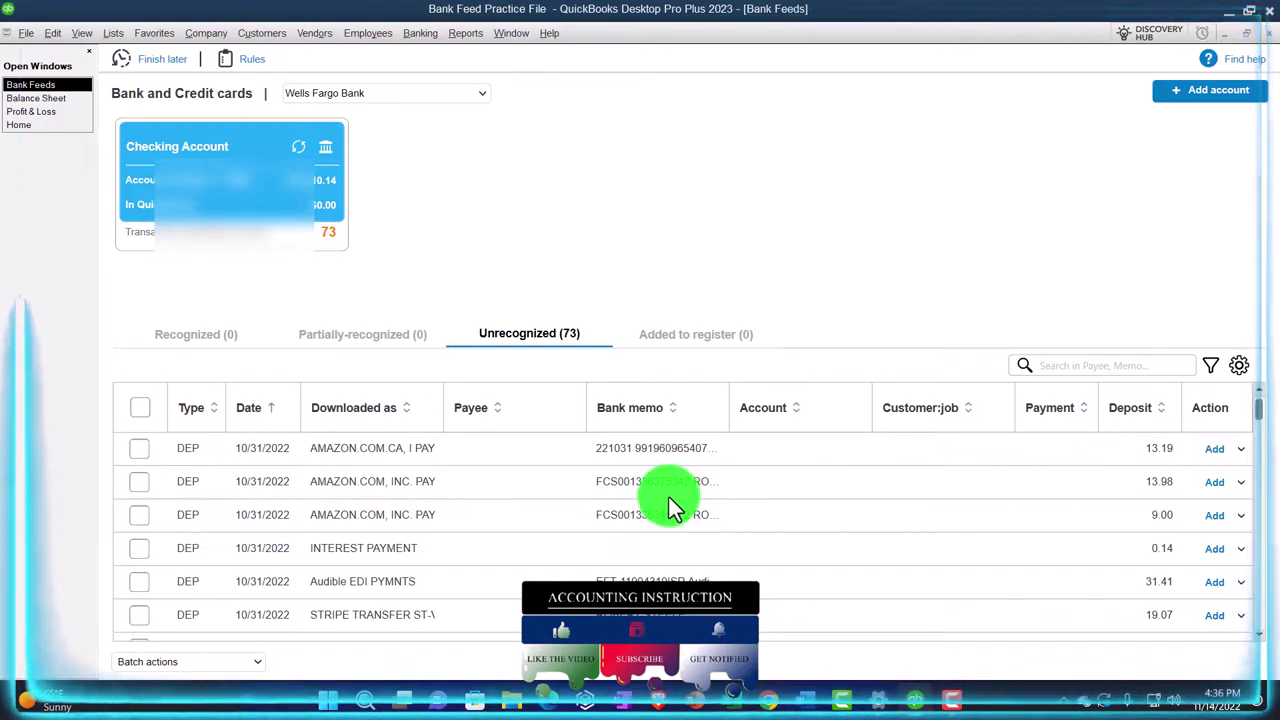
# View the home page flowchart briefly and return to the bank feeds
pyautogui.click(257, 70)
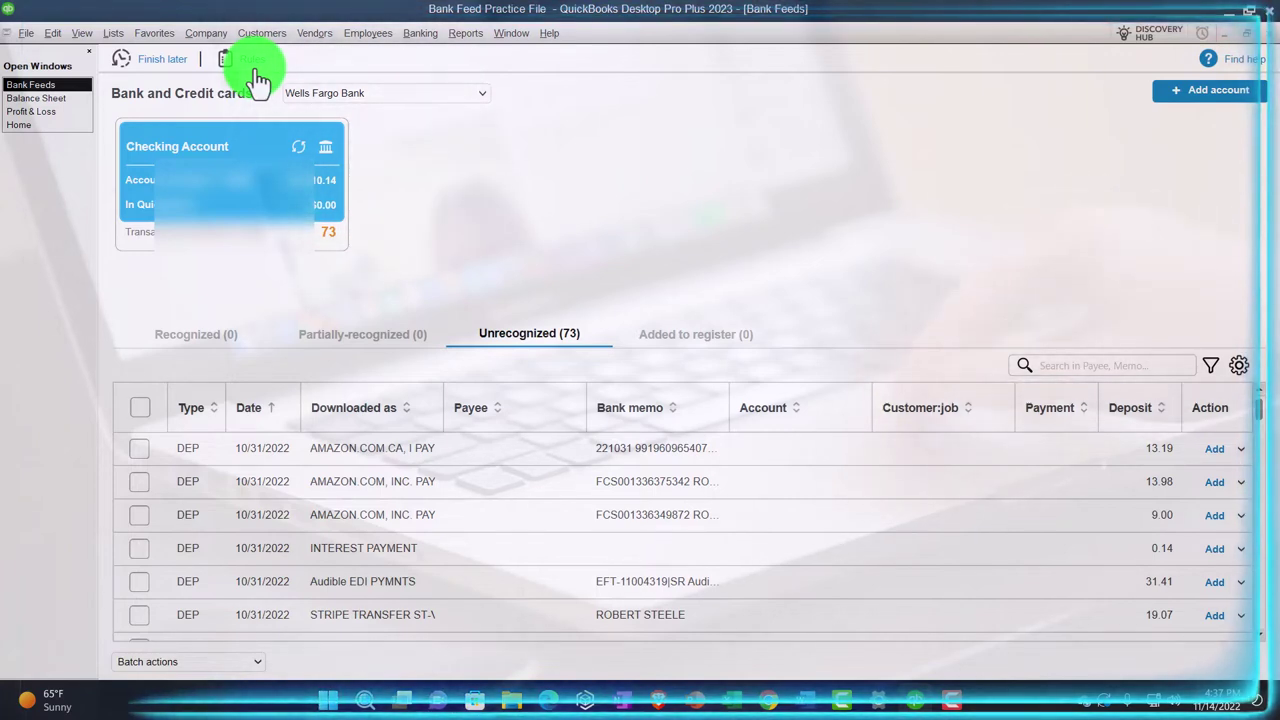
pyautogui.click(52, 127)
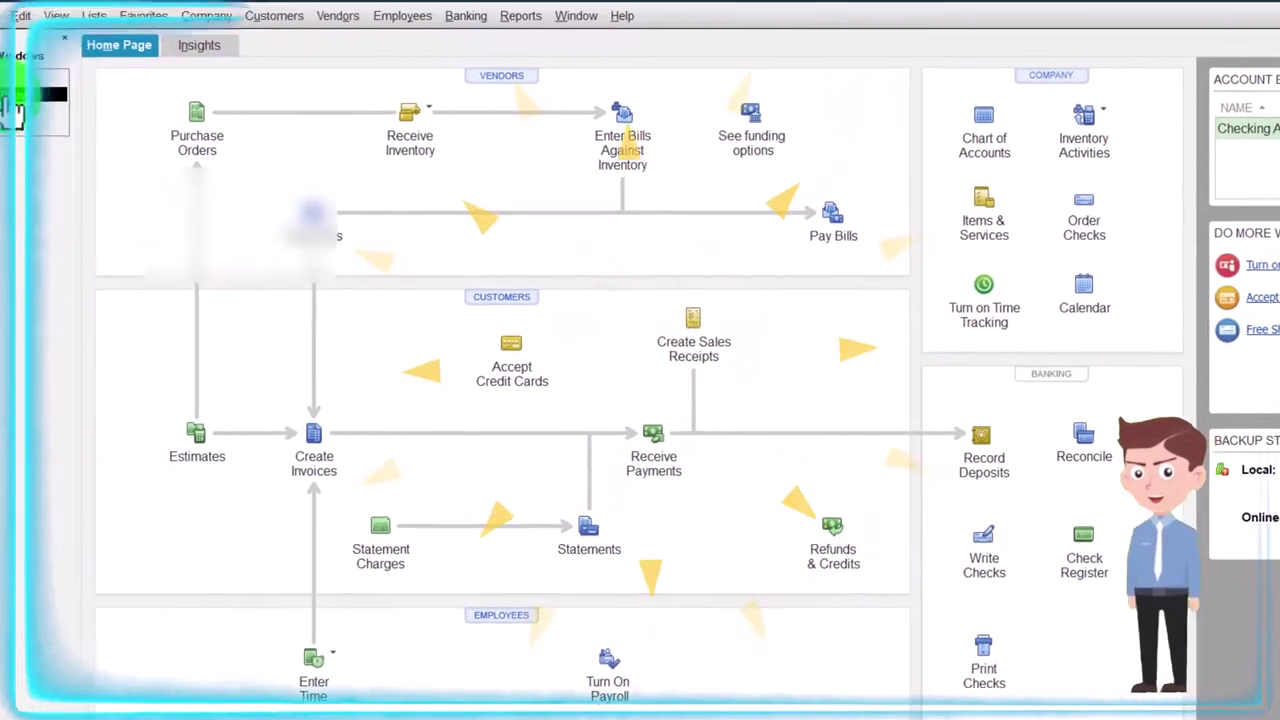
pyautogui.click(51, 126)
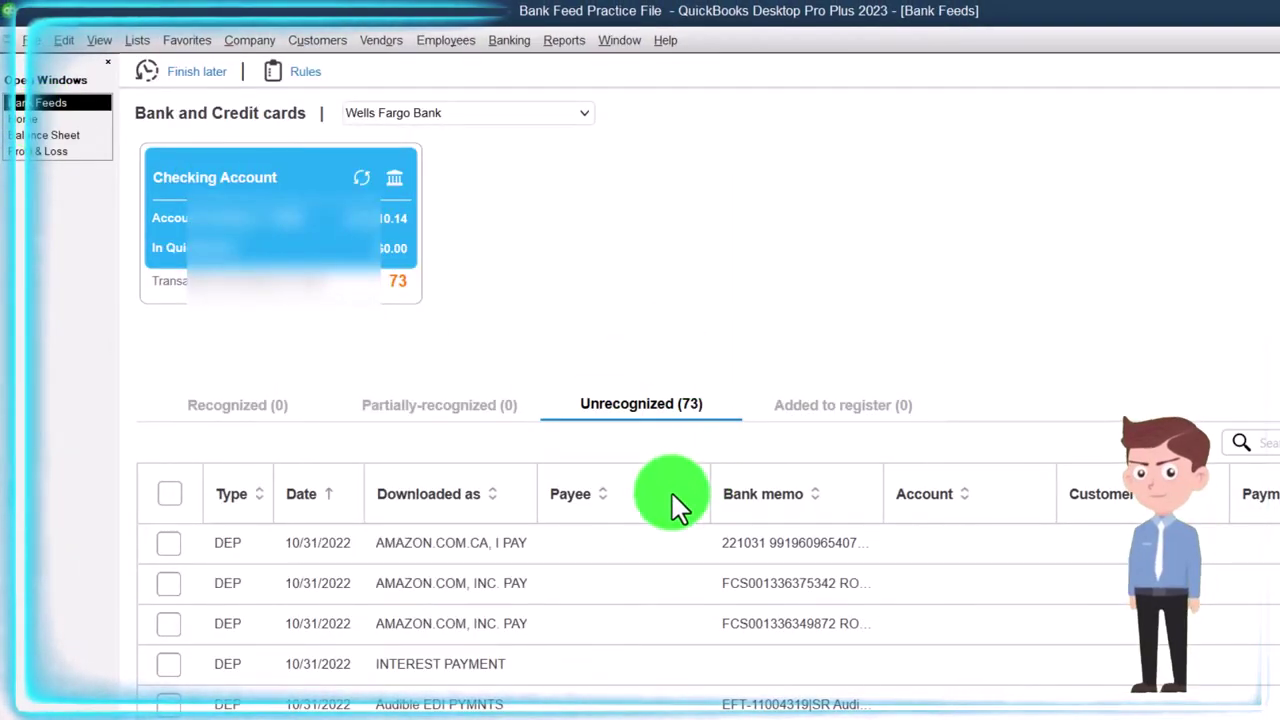
# Sort the unrecognized transactions by their downloaded name and find the SO CAL GAS payments in the list
pyautogui.click(462, 493)
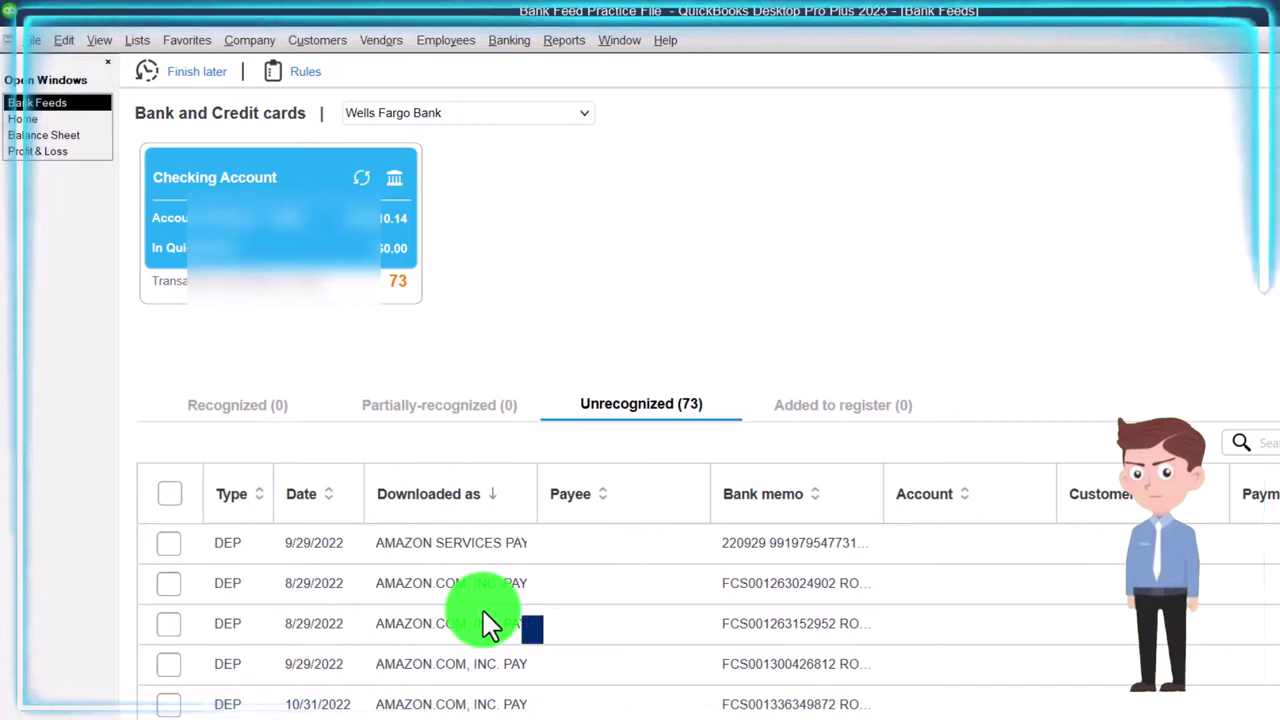
pyautogui.scroll(-3, 487, 618)
pyautogui.scroll(-3, 487, 618)
pyautogui.scroll(-5, 487, 618)
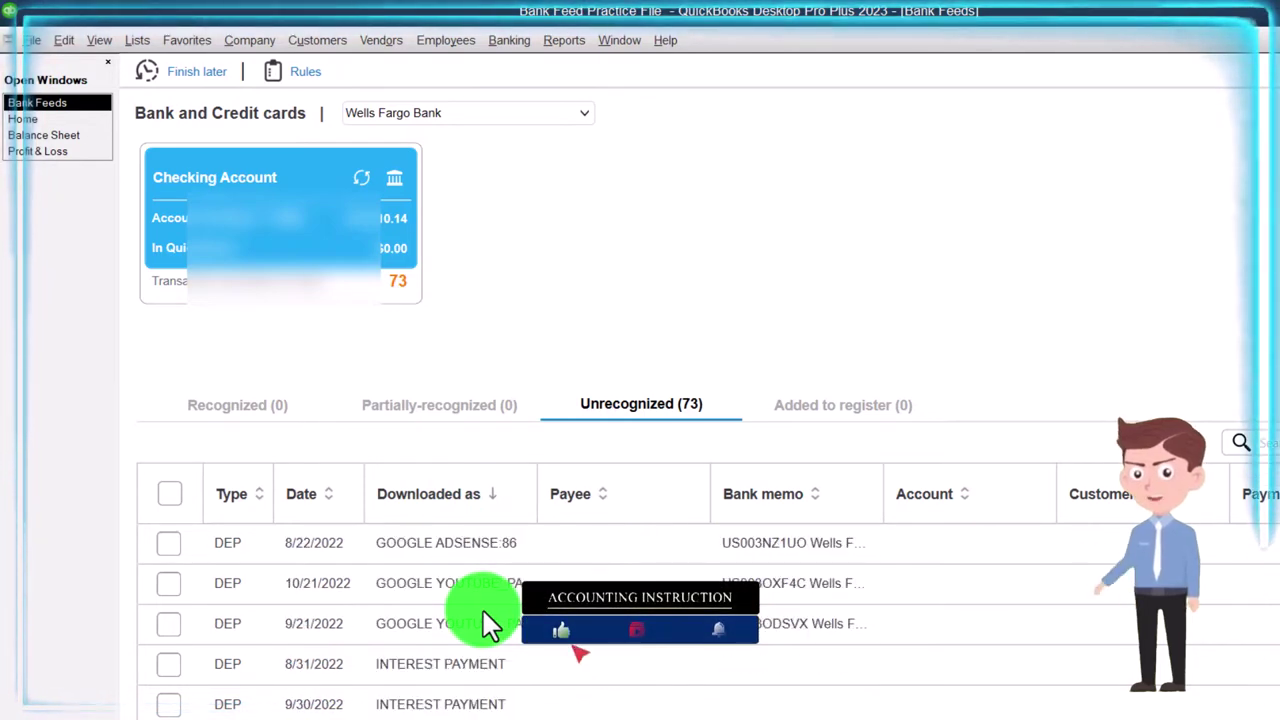
pyautogui.scroll(-10, 487, 622)
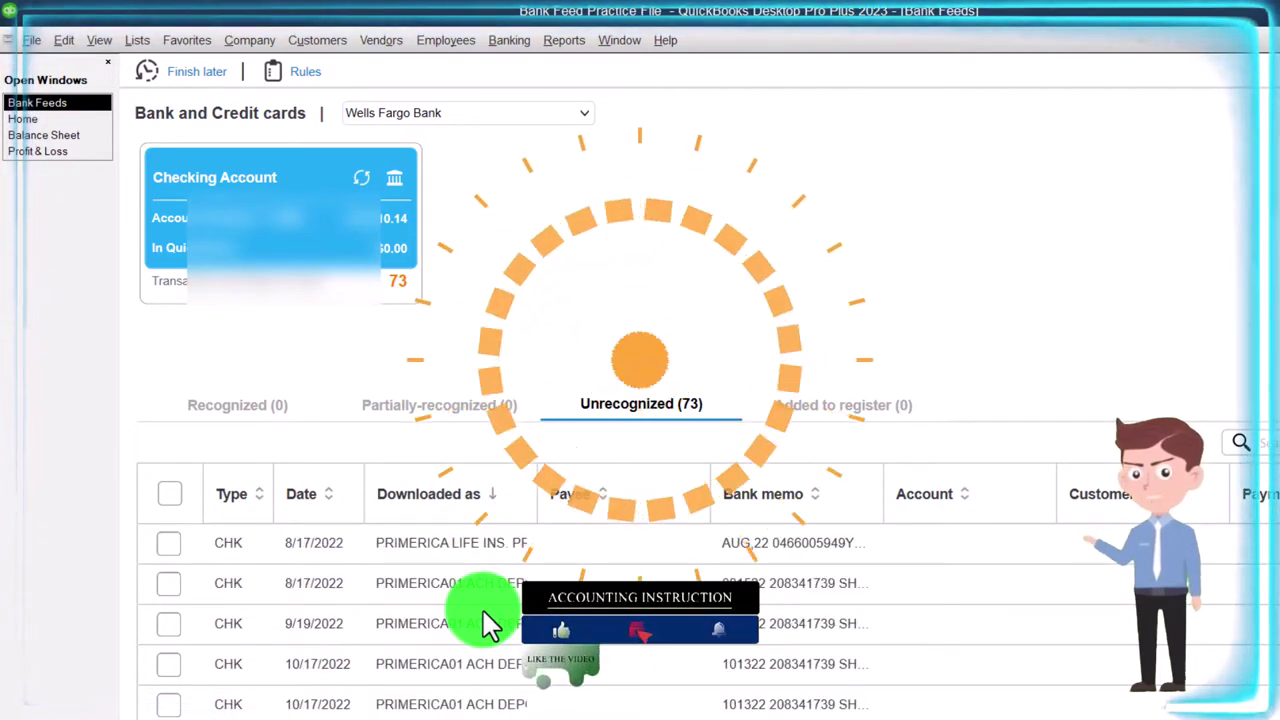
pyautogui.scroll(-15, 487, 622)
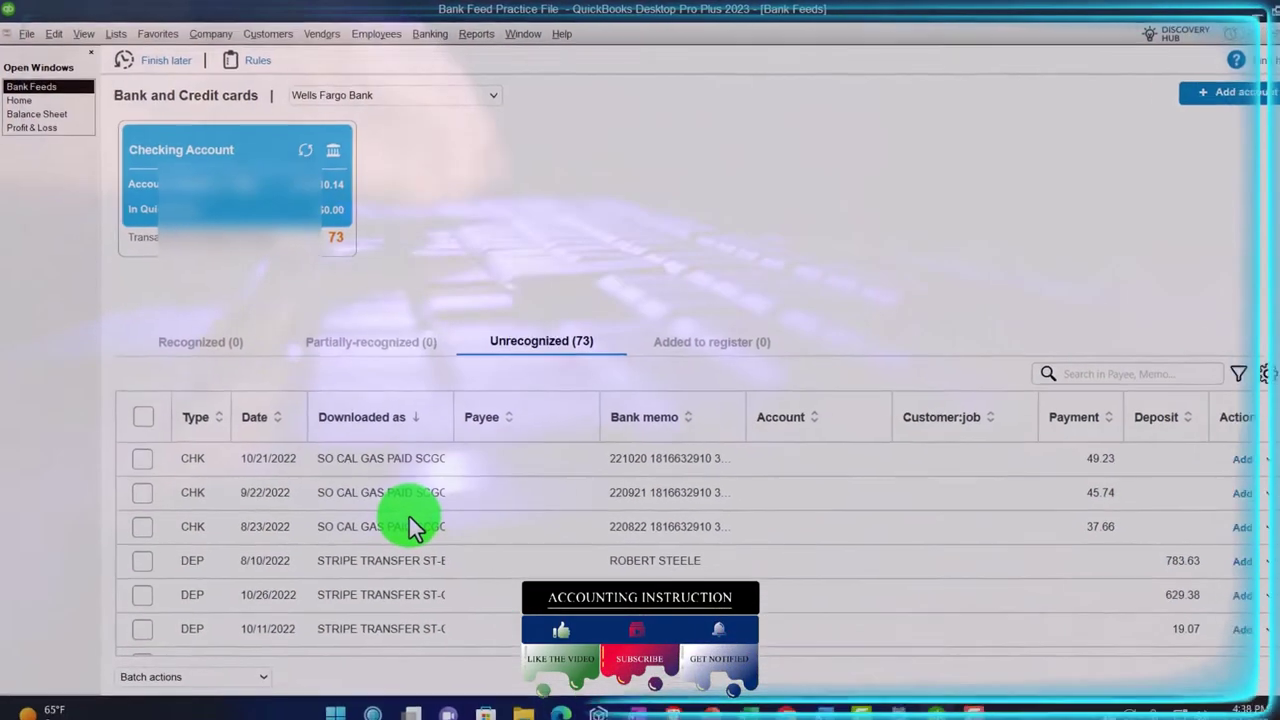
pyautogui.scroll(1, 412, 533)
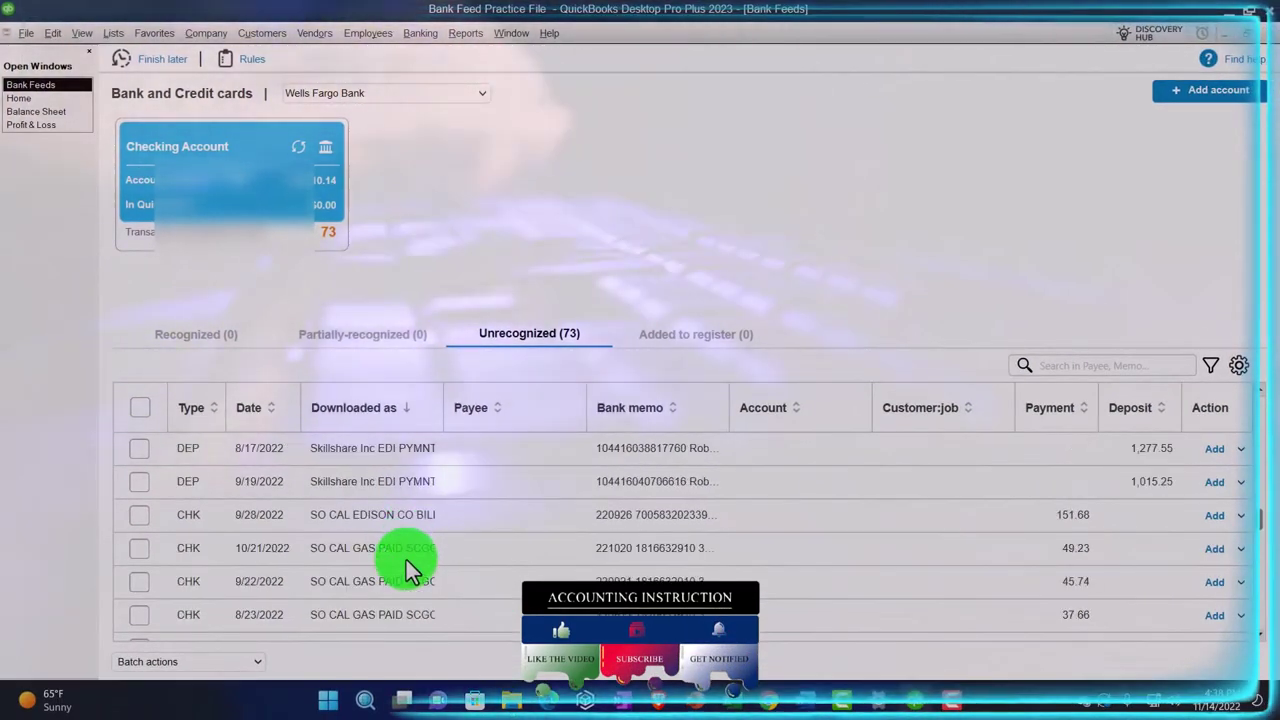
pyautogui.scroll(-1, 406, 568)
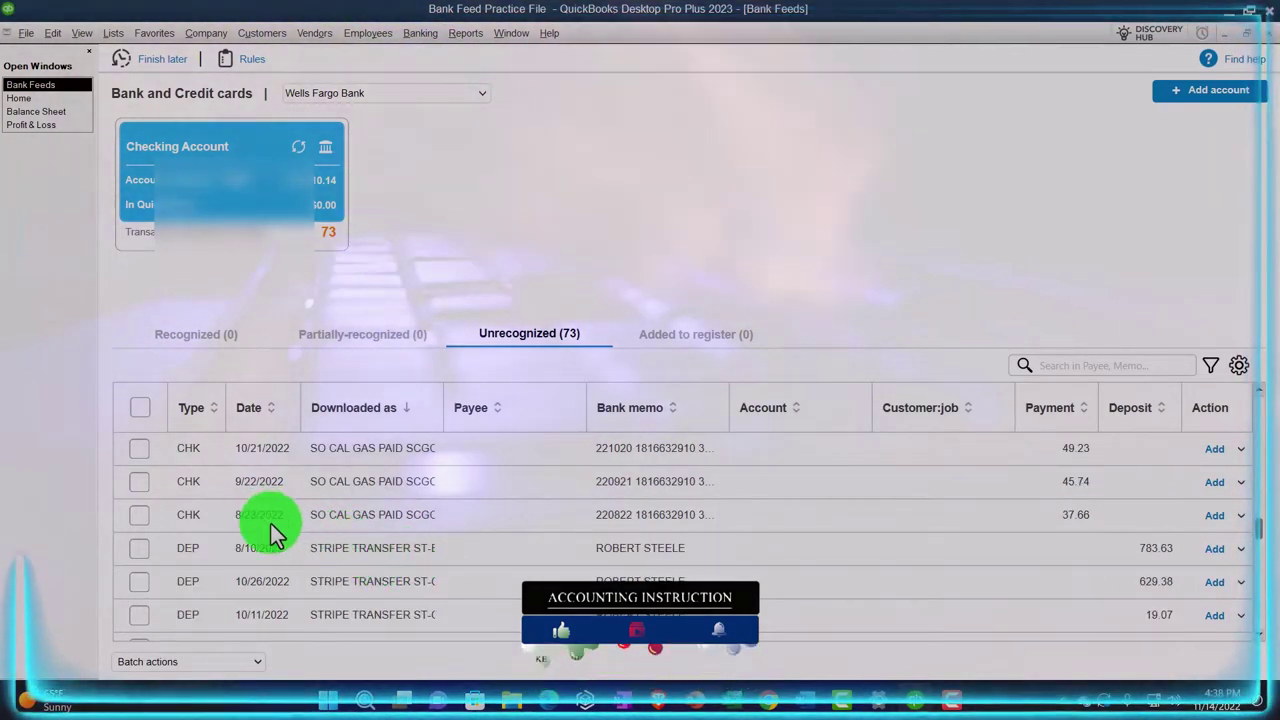
pyautogui.scroll(1, 271, 528)
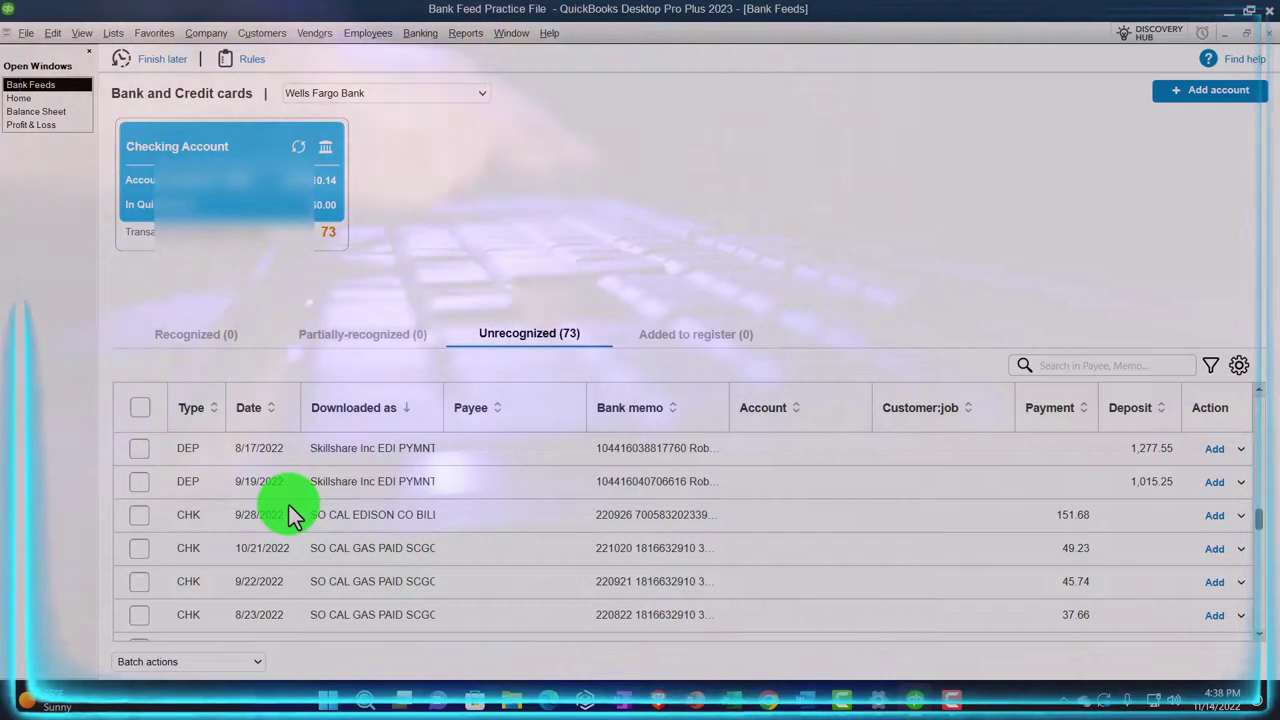
pyautogui.scroll(-1, 345, 622)
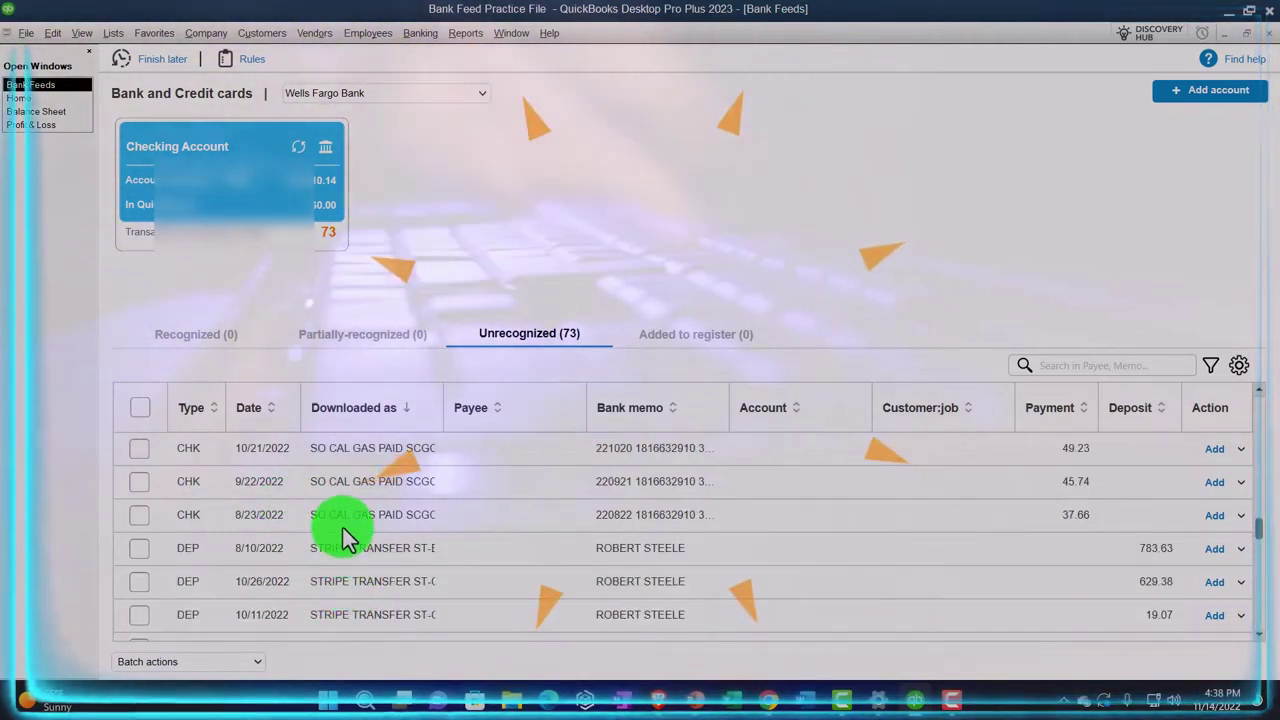
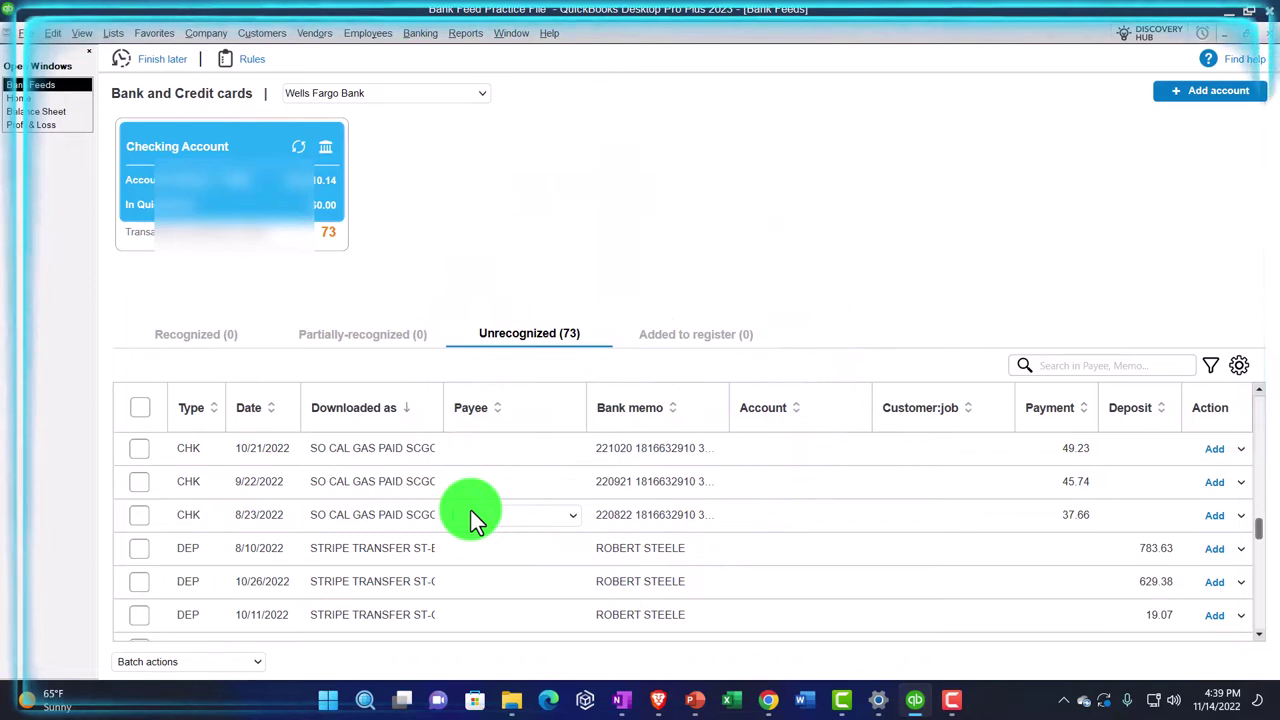
# Look at the Payee and Account fields of the 8/23/2022 SO CAL GAS payment, check the Vendor Center, and return to the bank feeds
pyautogui.click(795, 513)
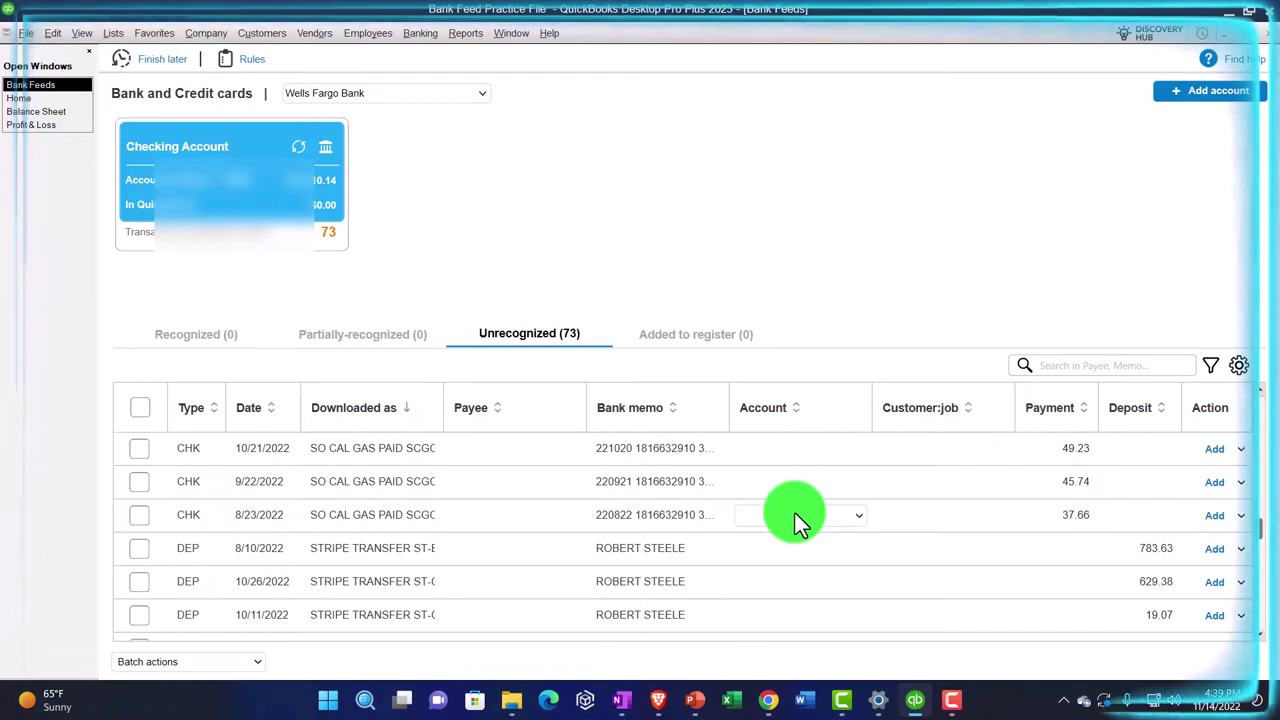
pyautogui.click(497, 513)
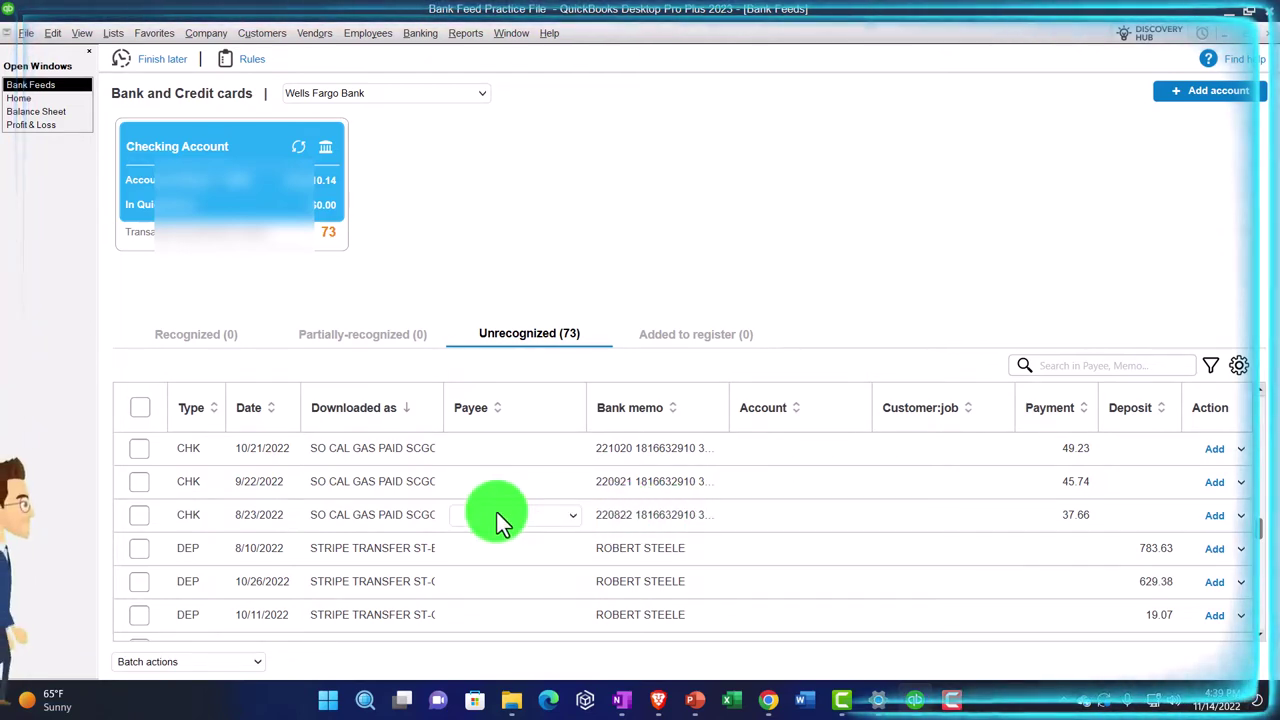
pyautogui.click(314, 33)
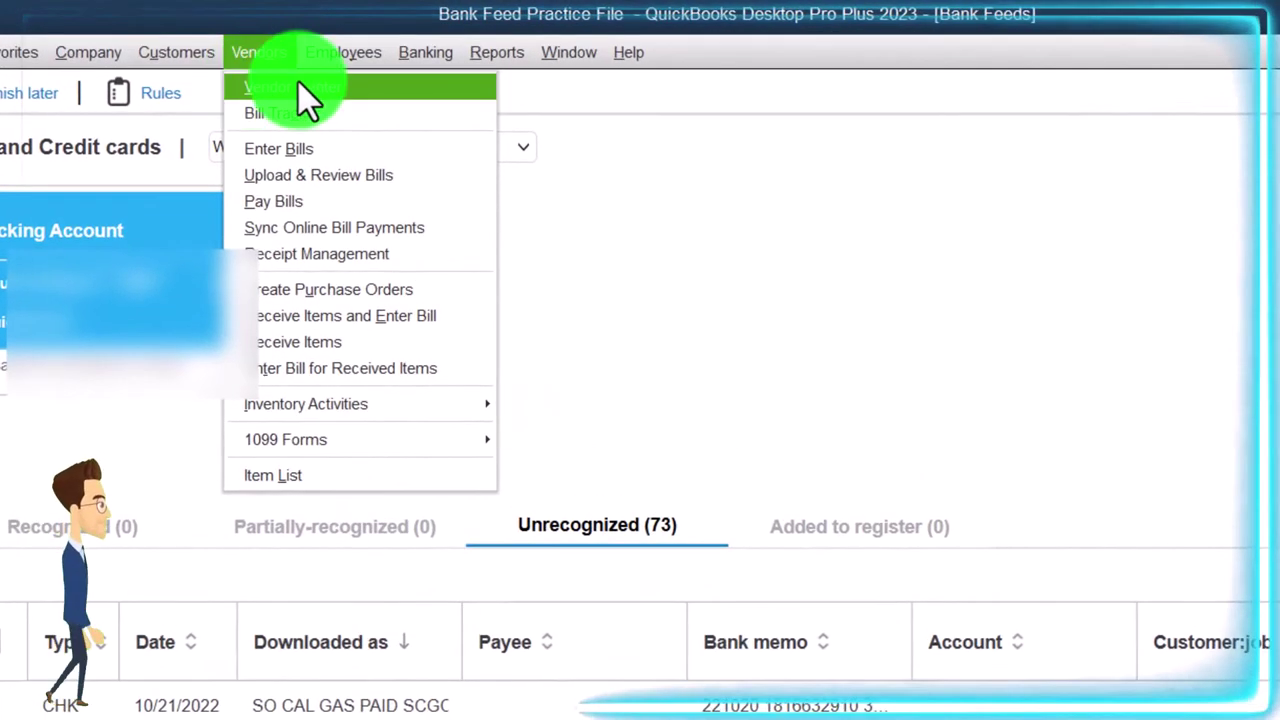
pyautogui.click(300, 86)
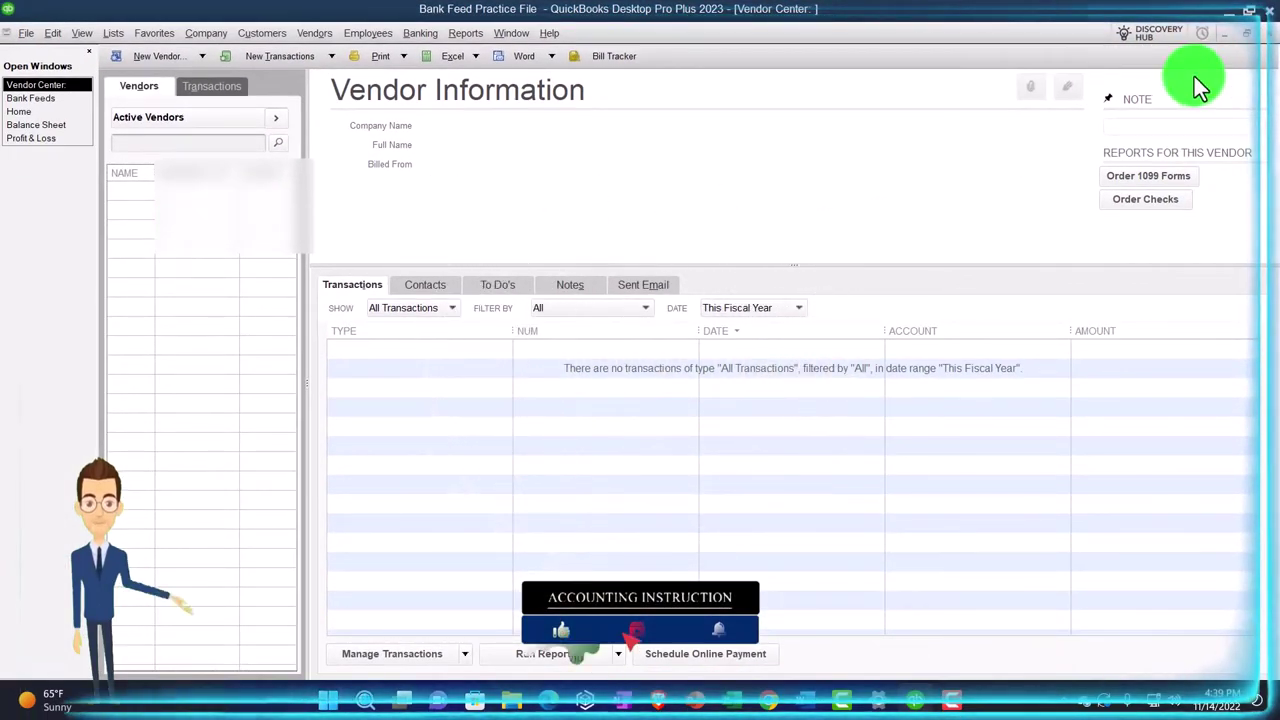
pyautogui.click(40, 99)
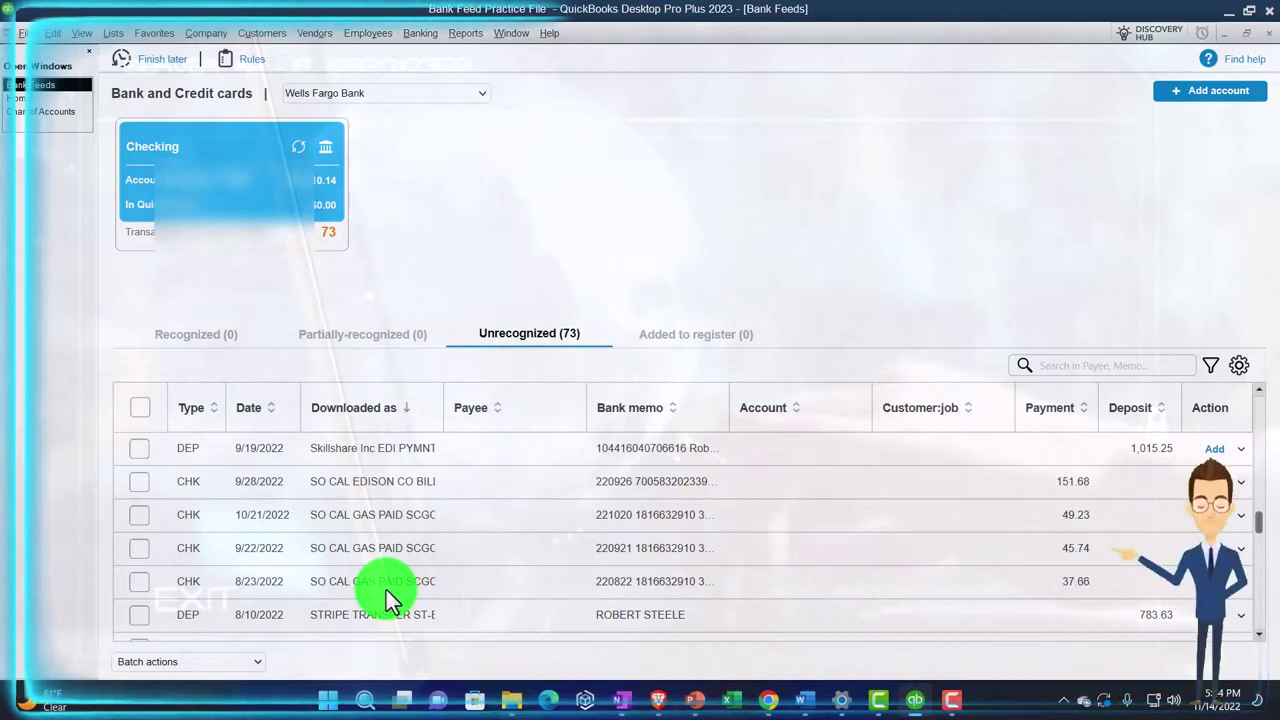
pyautogui.moveTo(477, 588)
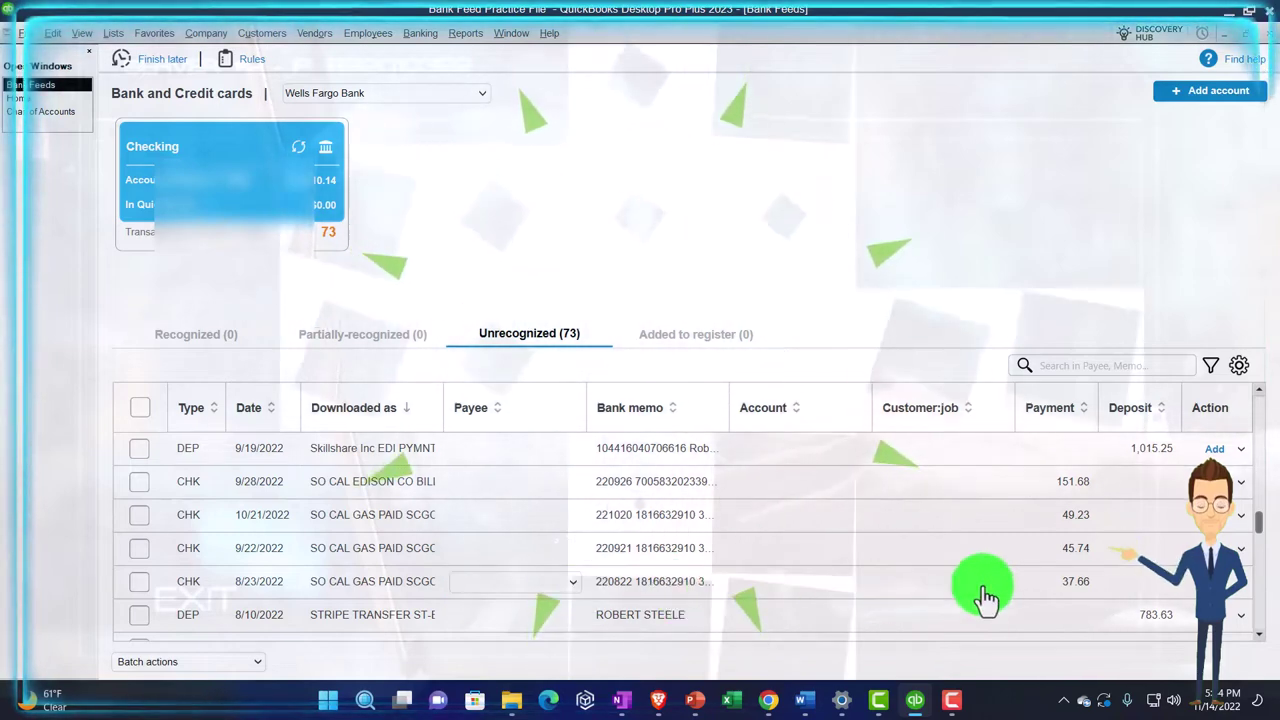
pyautogui.click(1243, 592)
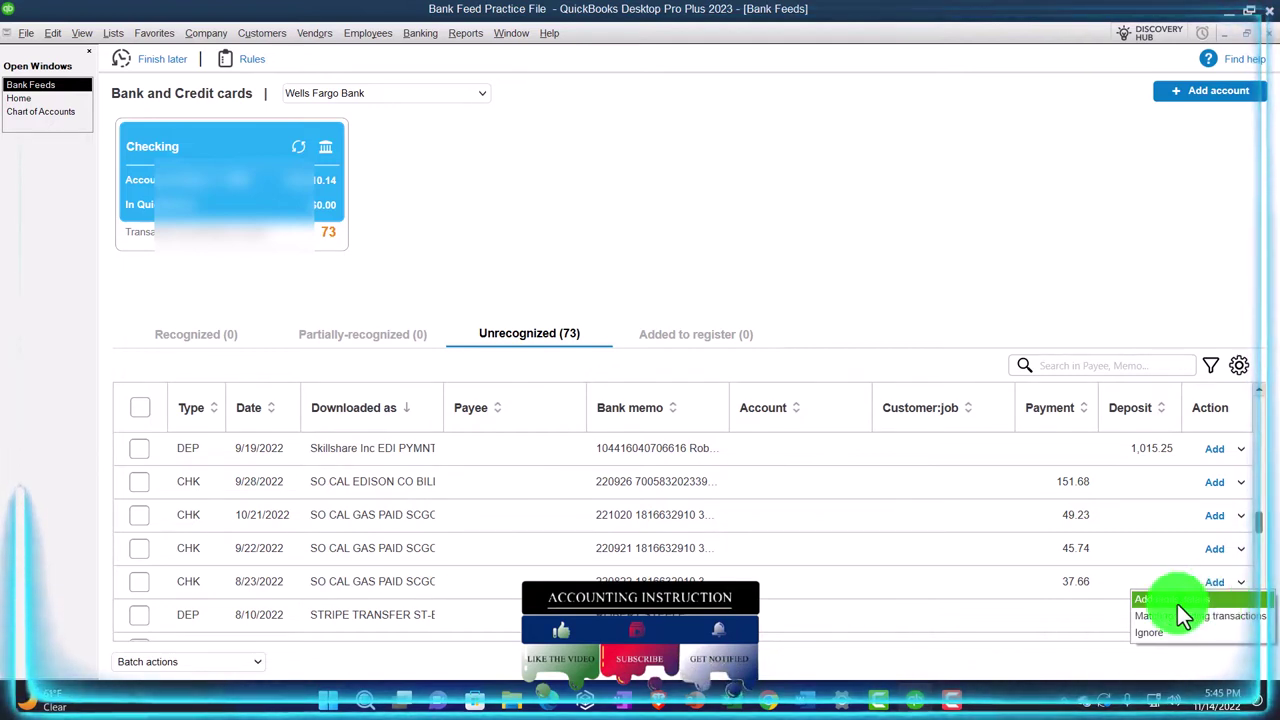
pyautogui.click(488, 581)
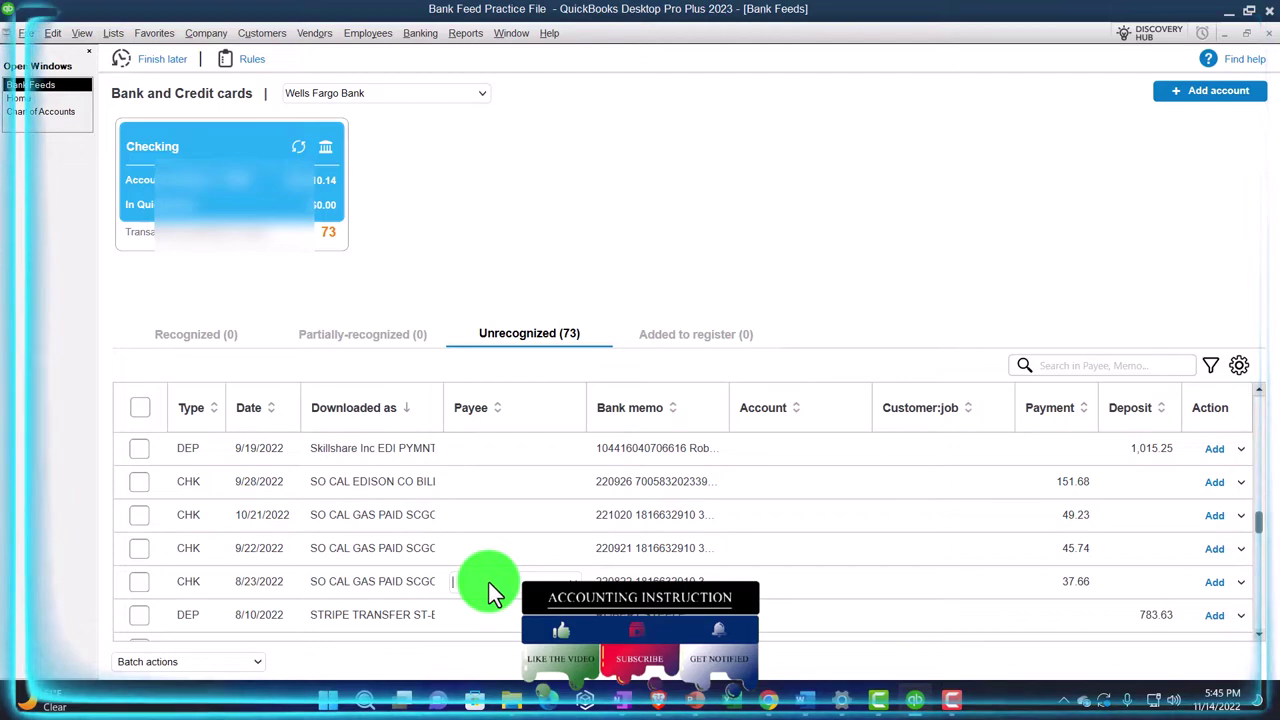
pyautogui.click(488, 581)
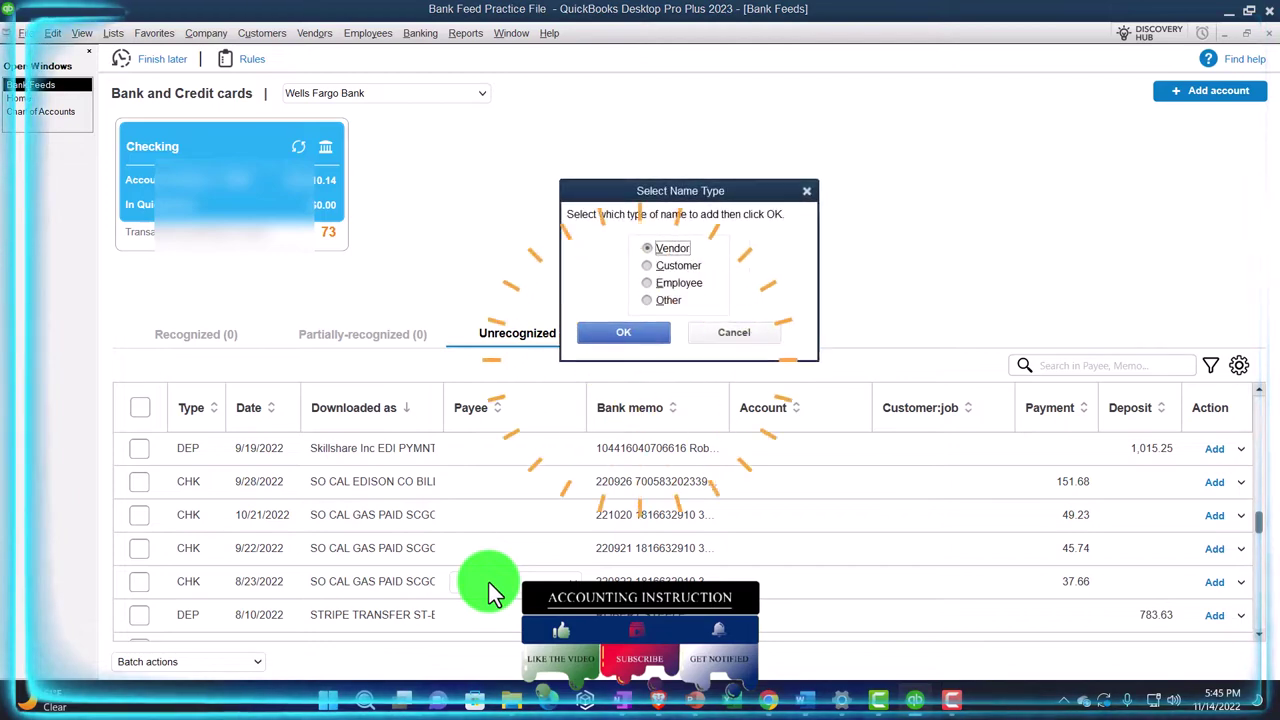
pyautogui.click(808, 191)
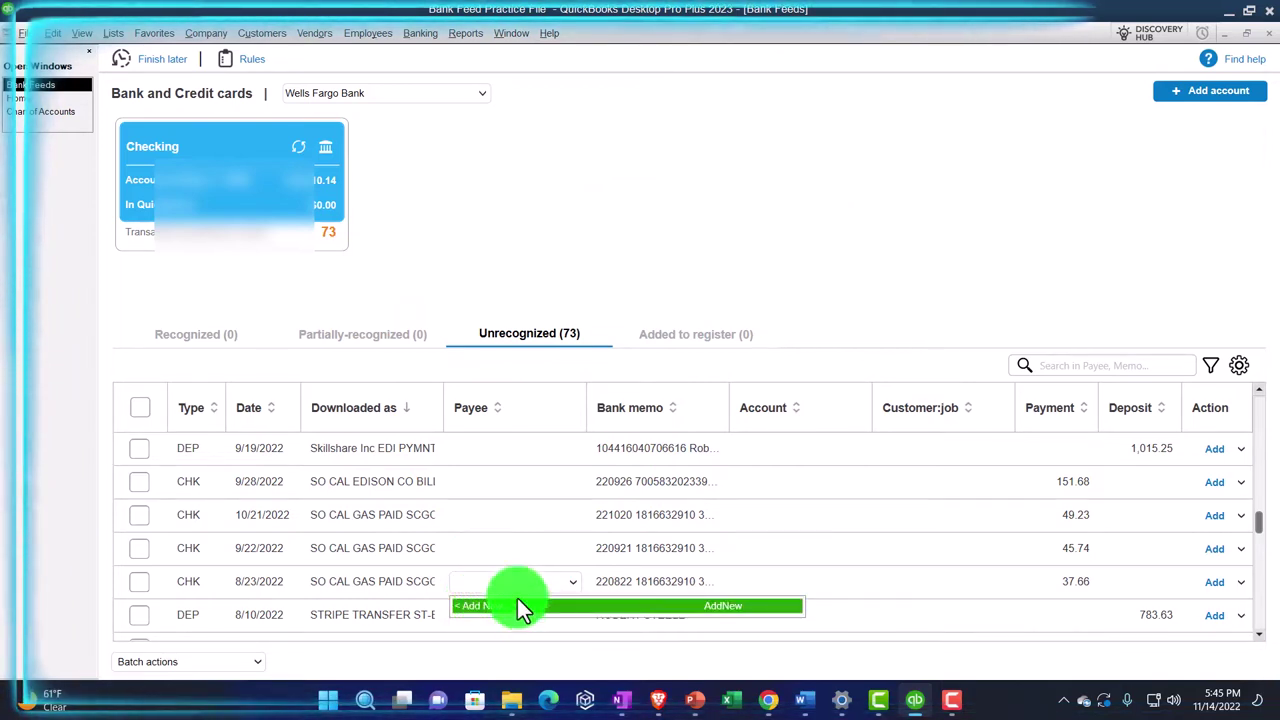
# Enter So Cal Gas as payee for the 8/23/2022 SO CAL GAS payment and quick-add it to the name list as a vendor
pyautogui.write('So Cal Gas')
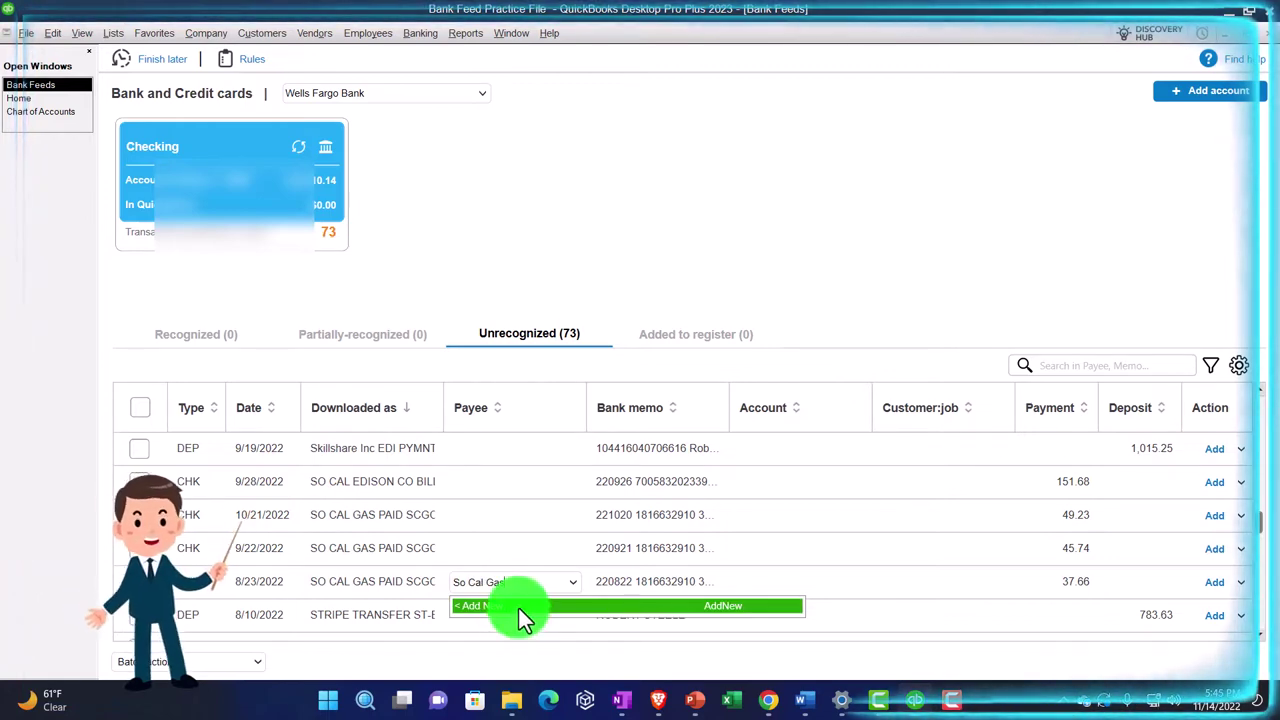
pyautogui.click(518, 607)
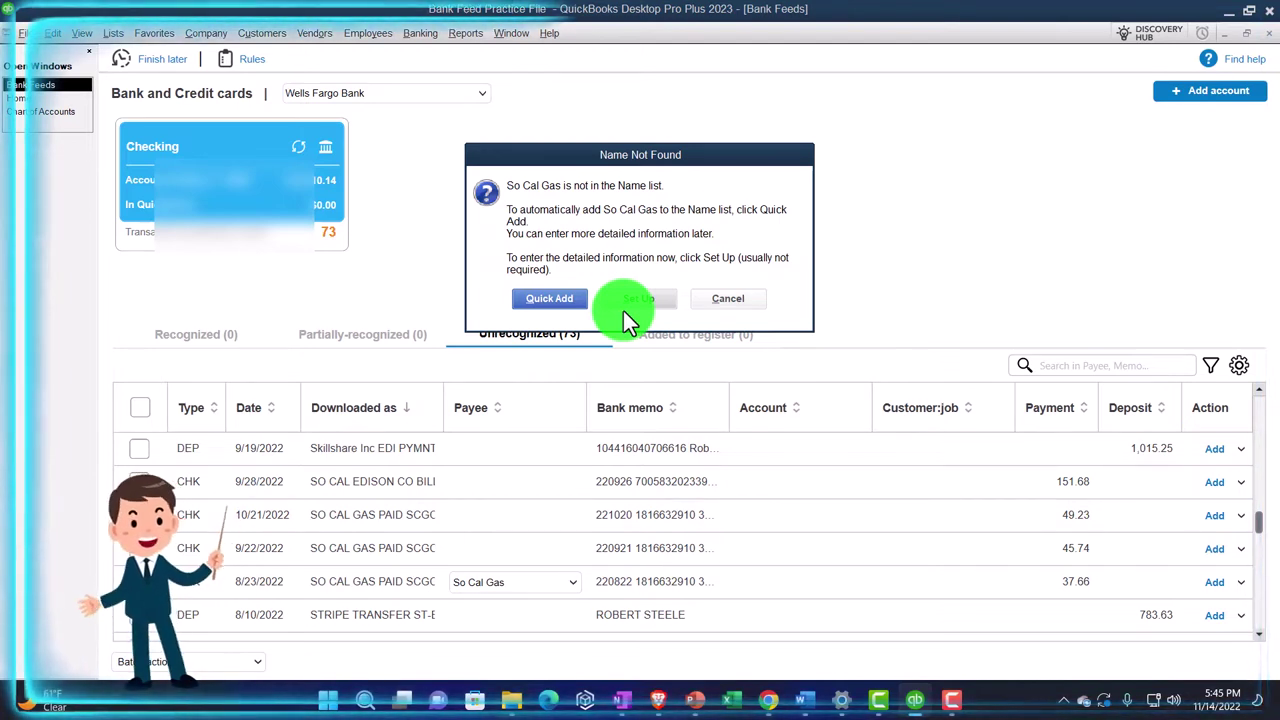
pyautogui.click(557, 301)
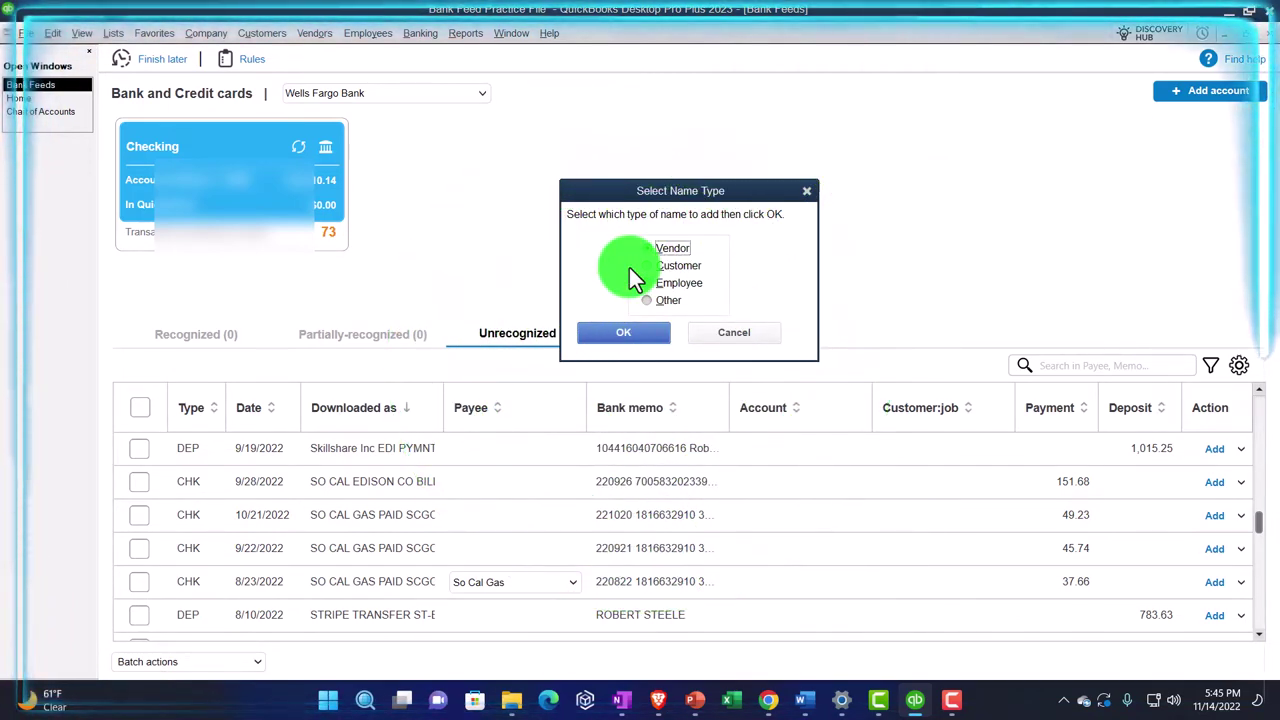
pyautogui.click(612, 332)
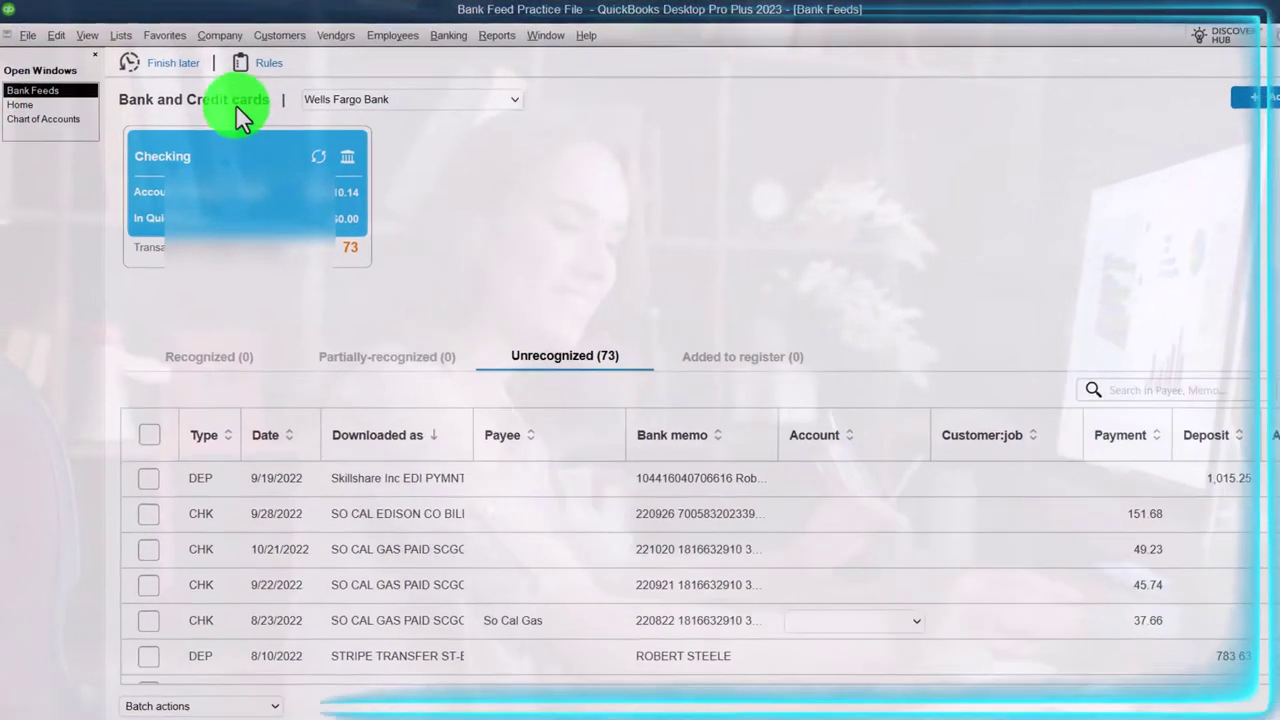
# Display the Chart of Accounts and open the Payroll Expenses account for editing
pyautogui.click(120, 35)
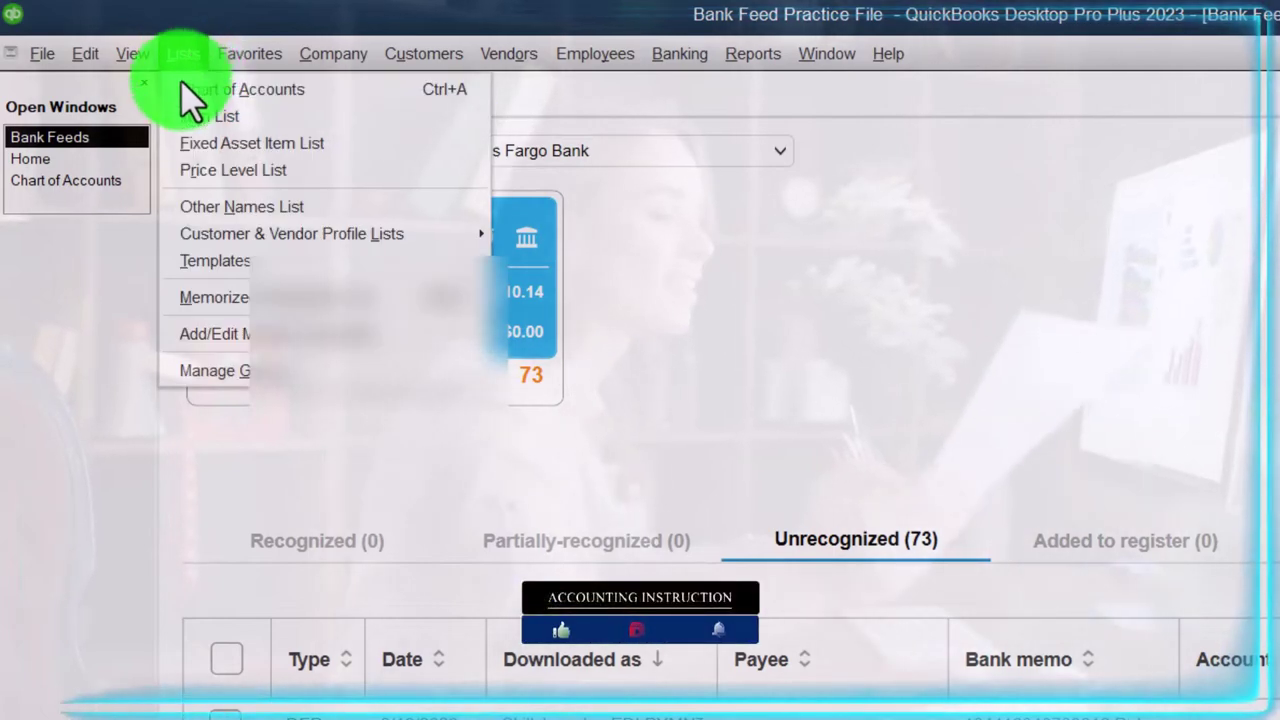
pyautogui.click(265, 90)
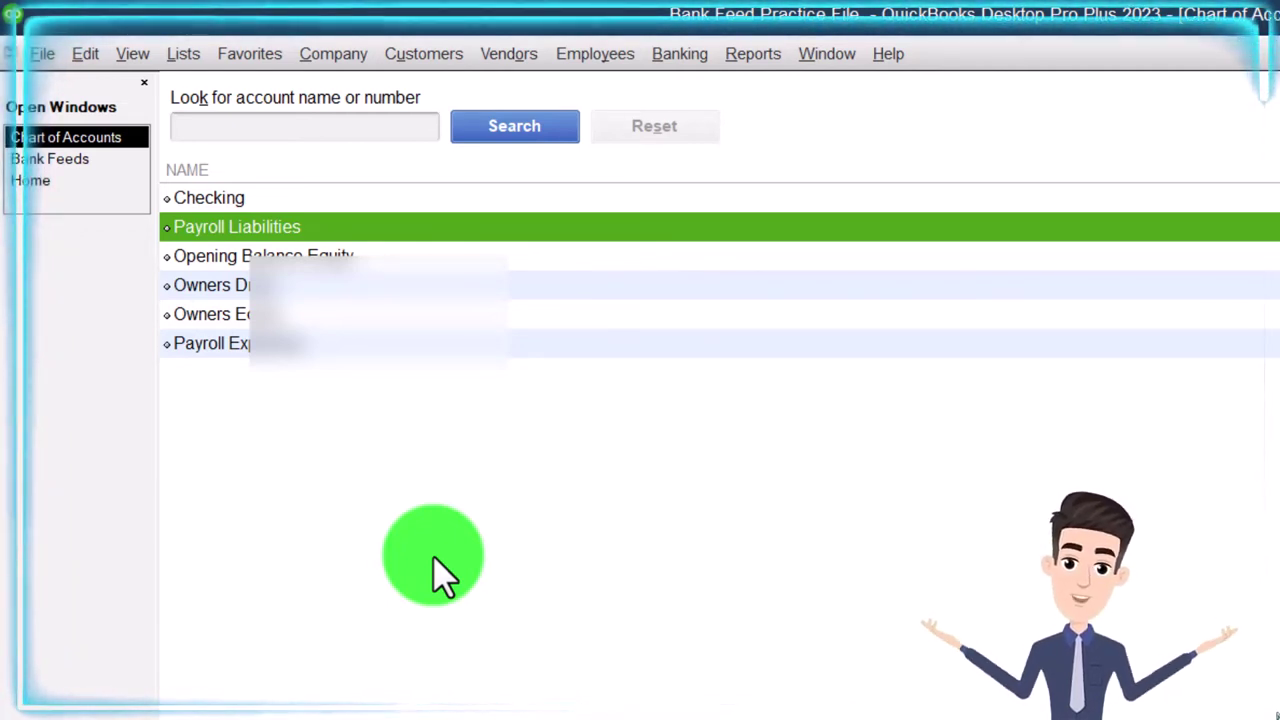
pyautogui.click(330, 343)
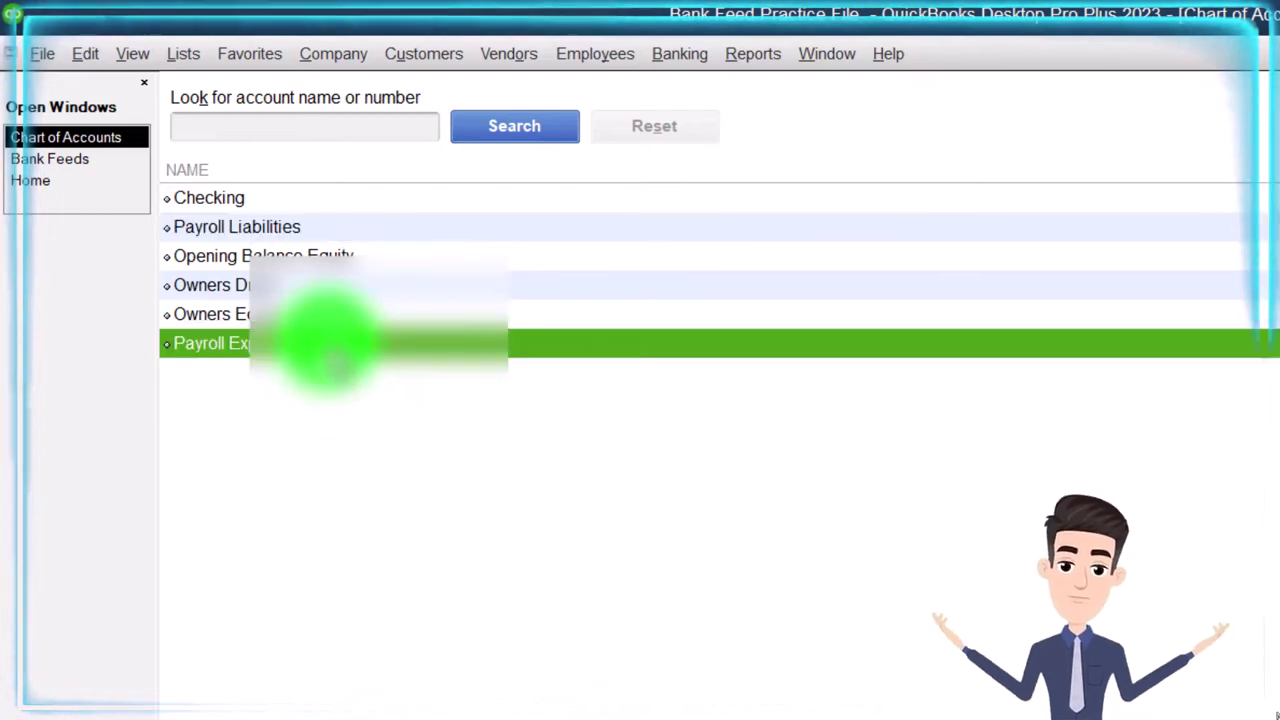
pyautogui.rightClick(330, 343)
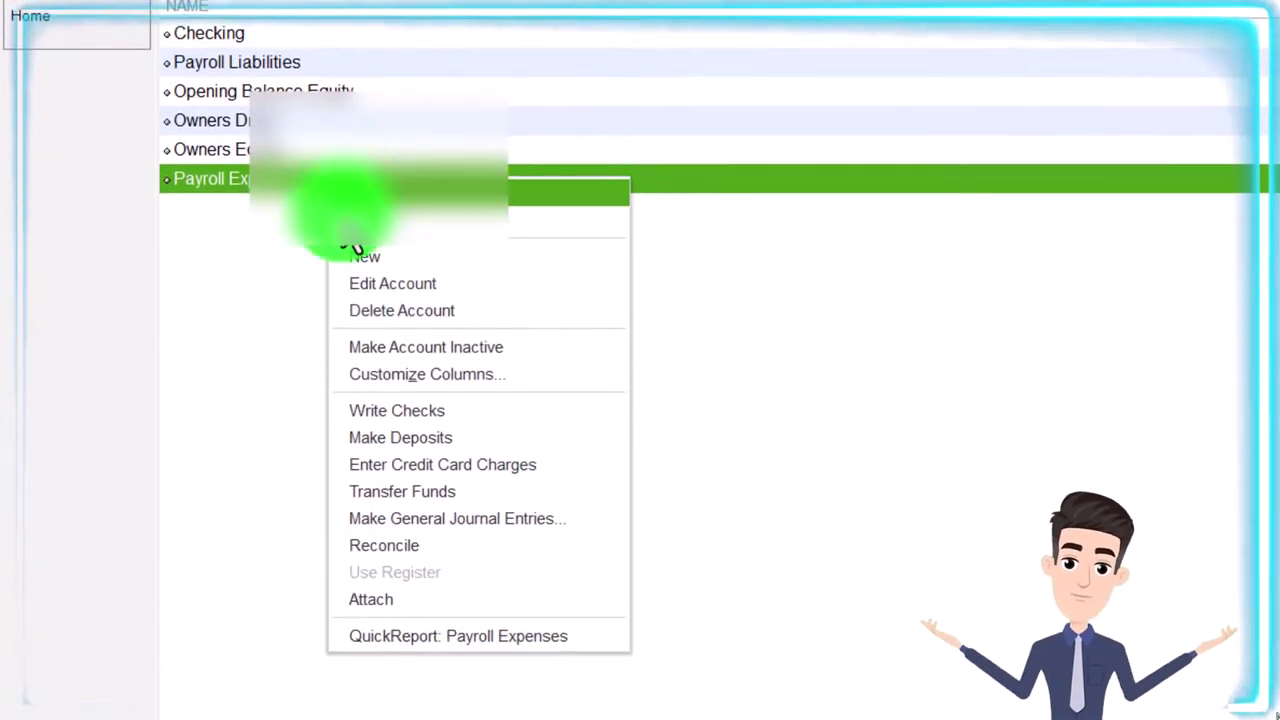
pyautogui.click(385, 284)
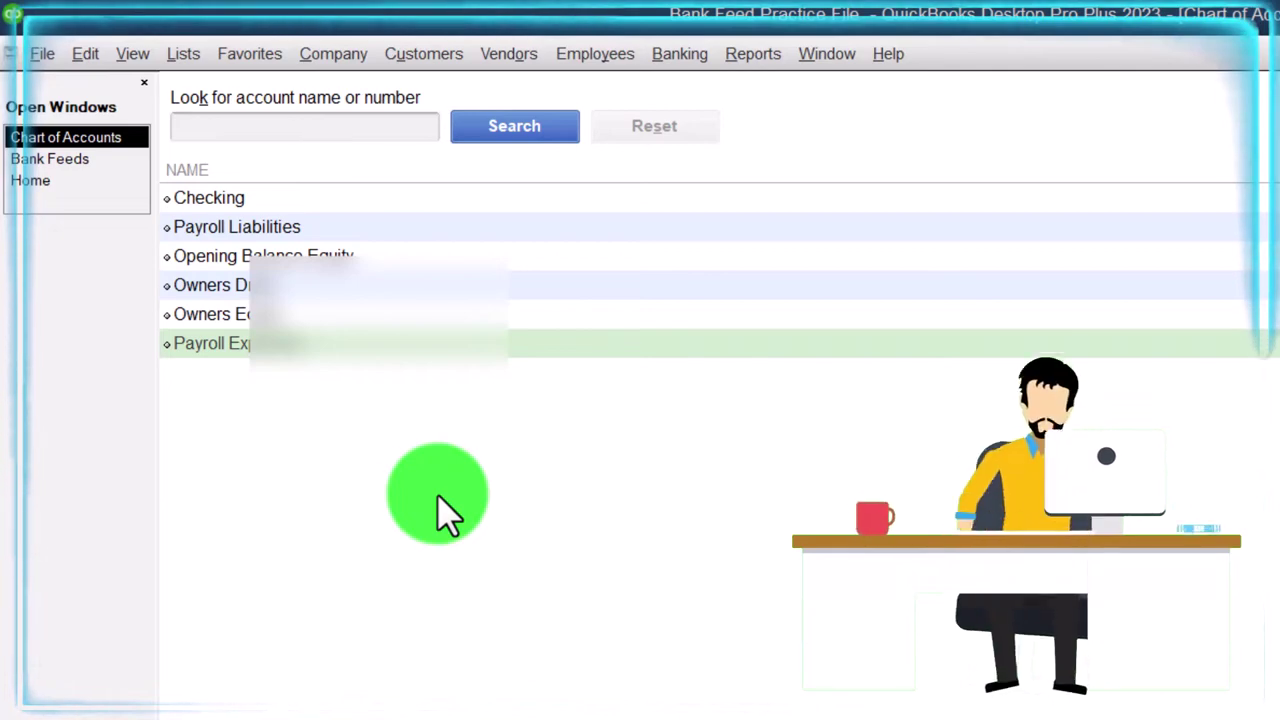
# Return to the bank feeds and enter Utilities as the account for the 8/23/2022 SO CAL GAS payment
pyautogui.click(88, 162)
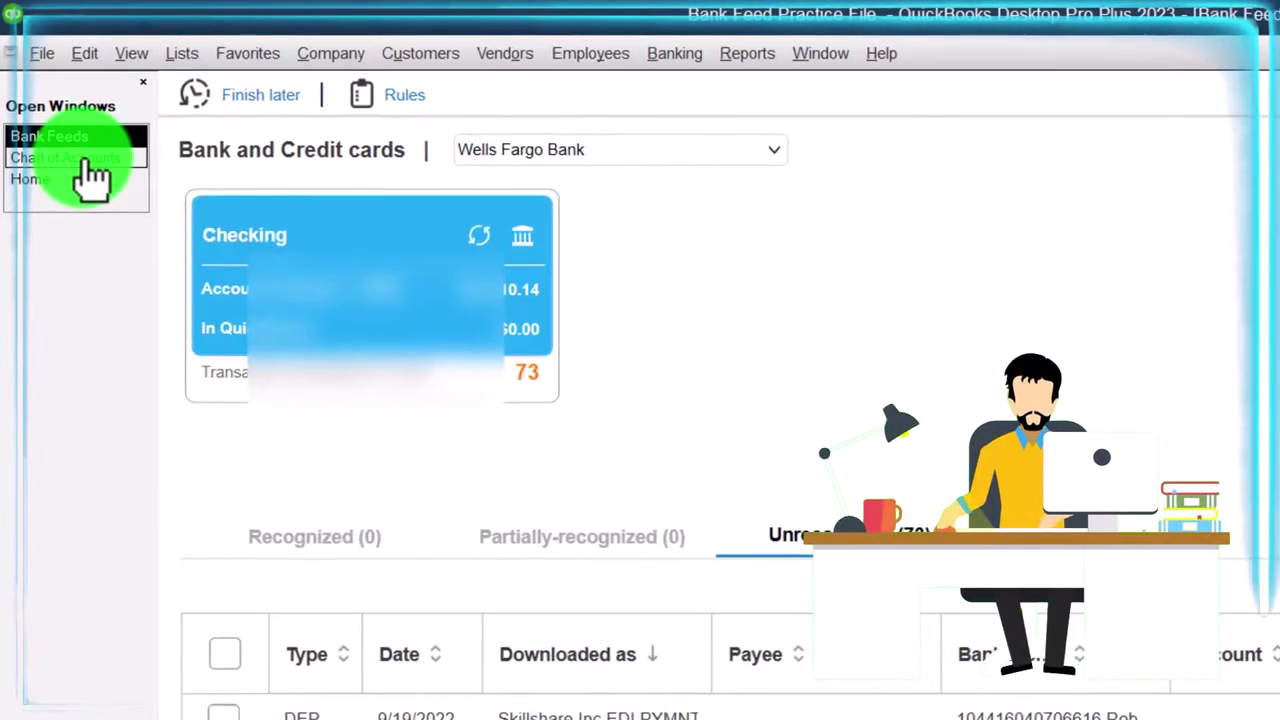
pyautogui.click(950, 703)
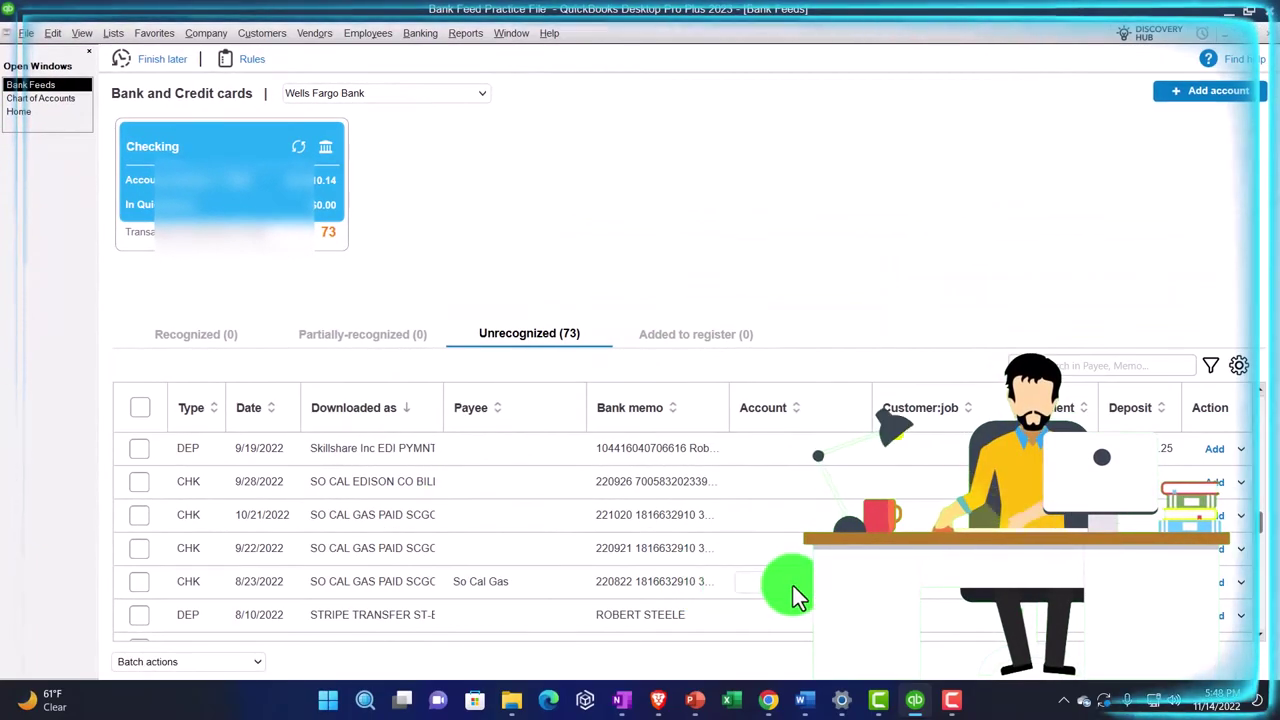
pyautogui.write('Utiliti')
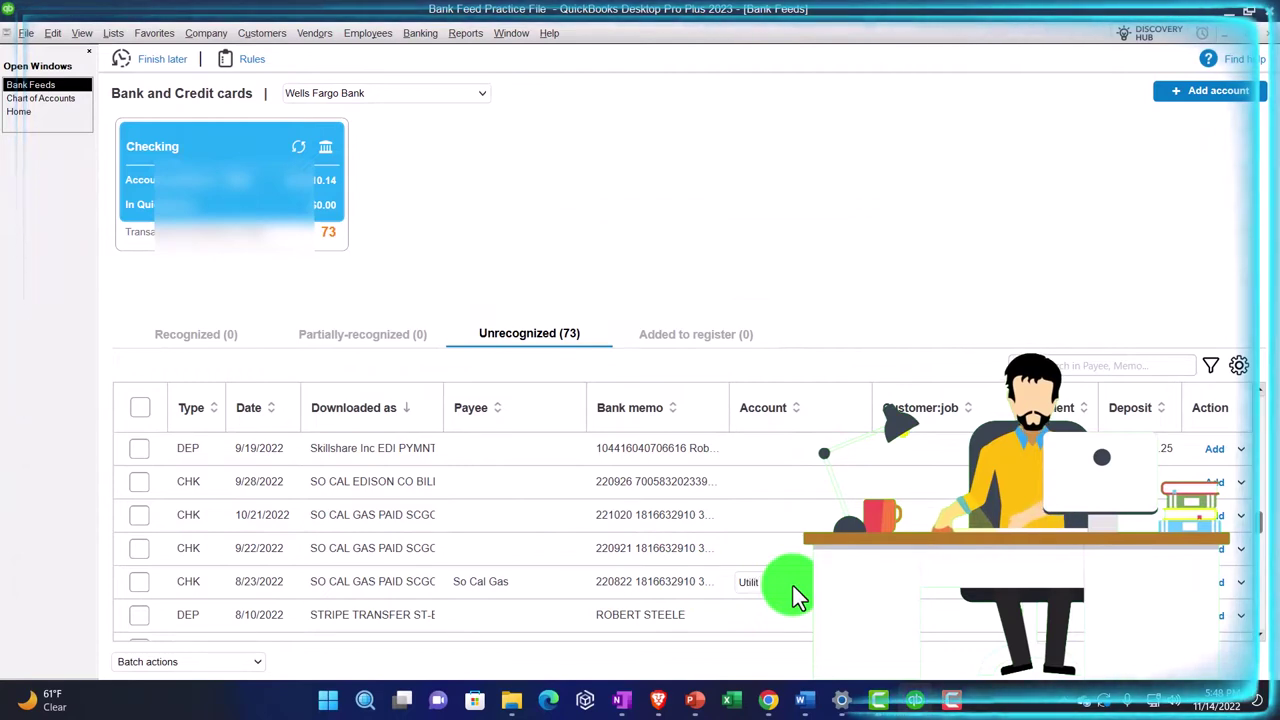
pyautogui.write('es')
pyautogui.press('Tab')
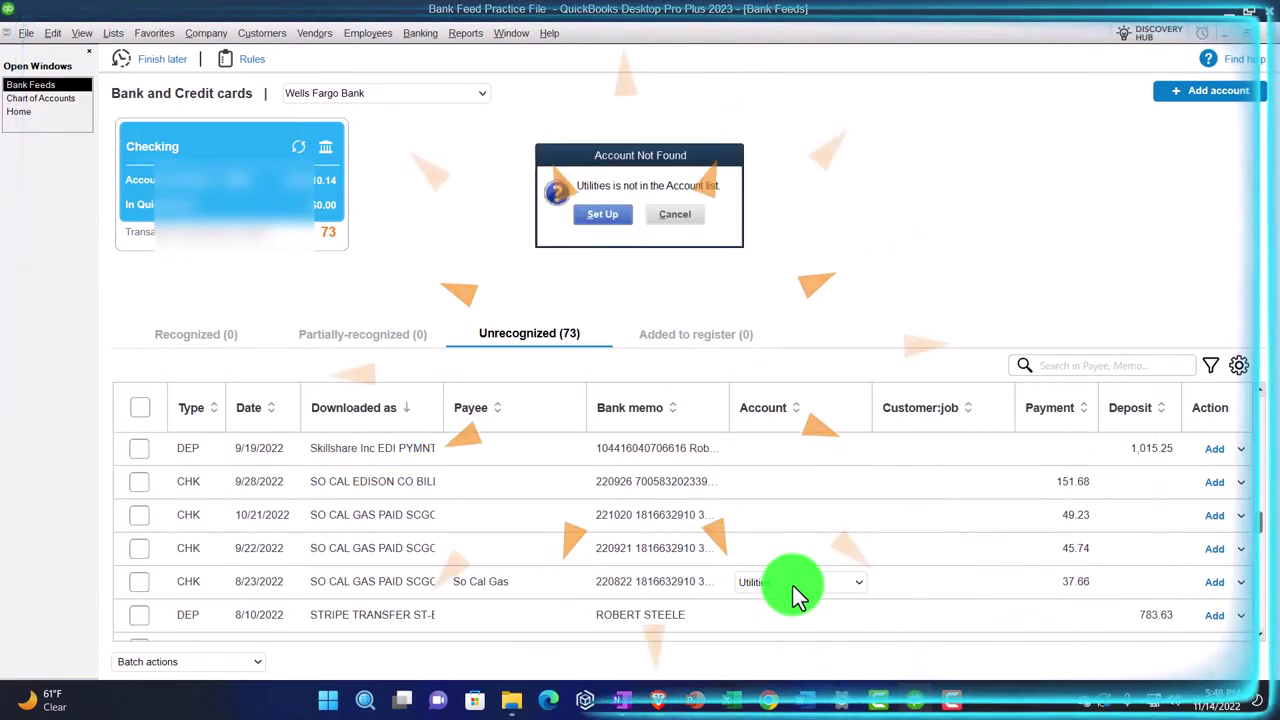
# Set up Utilities as a new account of type Expense, leaving the optional fields empty, and save it
pyautogui.click(596, 216)
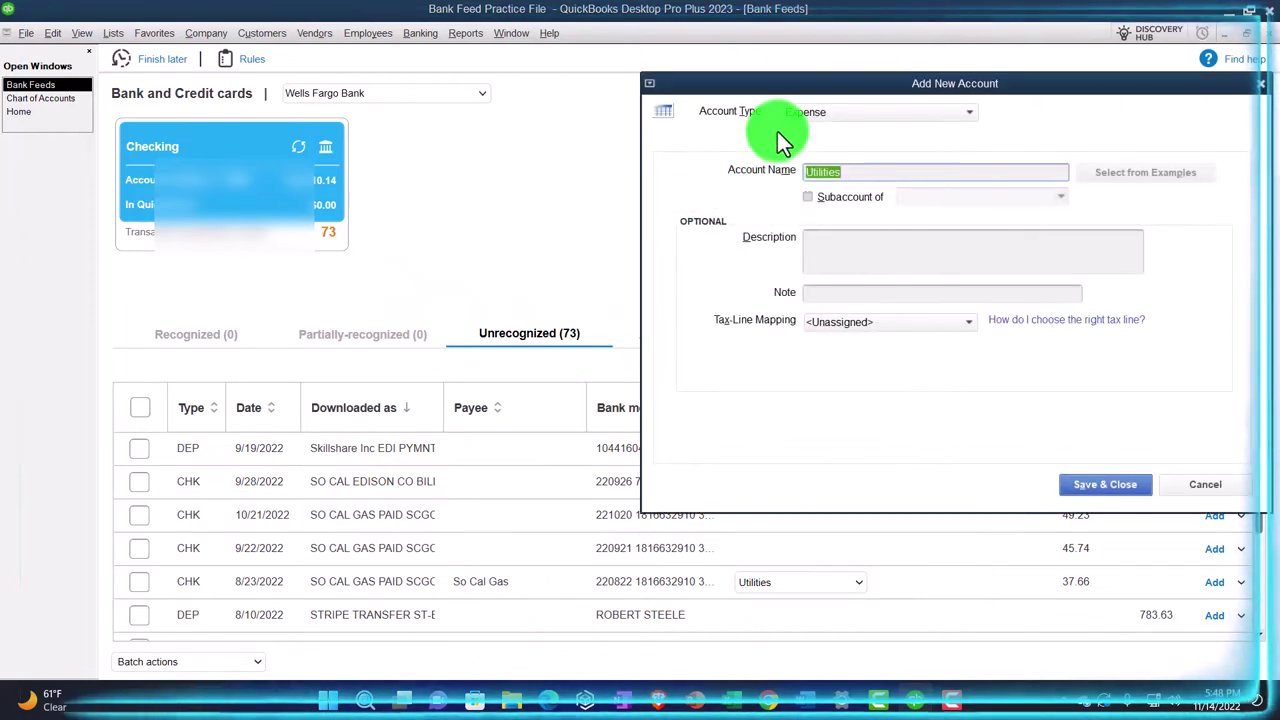
pyautogui.click(848, 112)
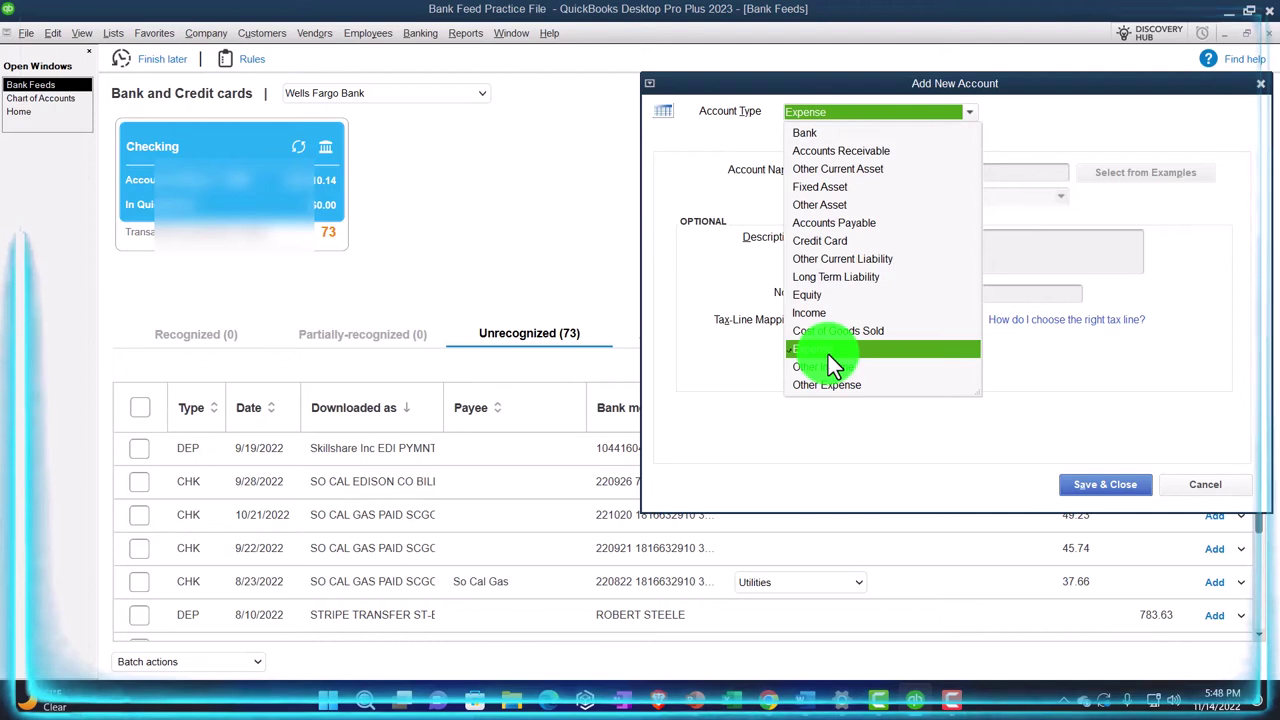
pyautogui.click(828, 354)
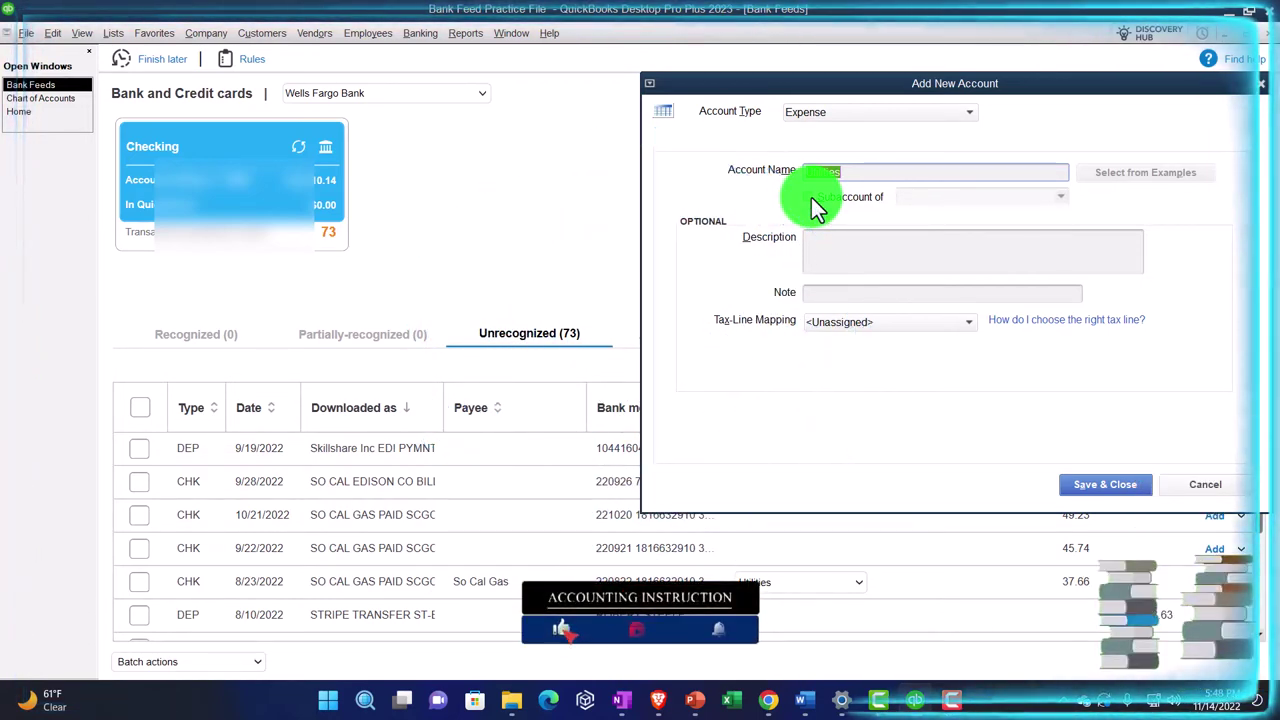
pyautogui.click(820, 243)
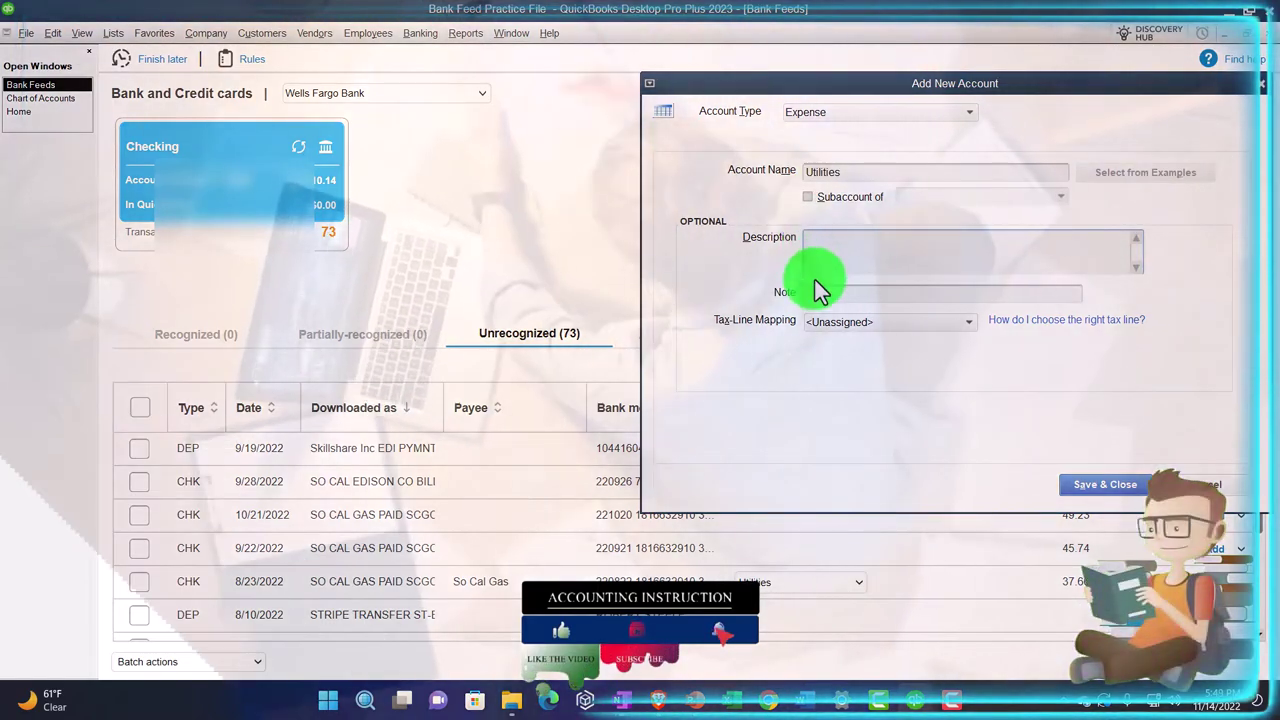
pyautogui.click(816, 292)
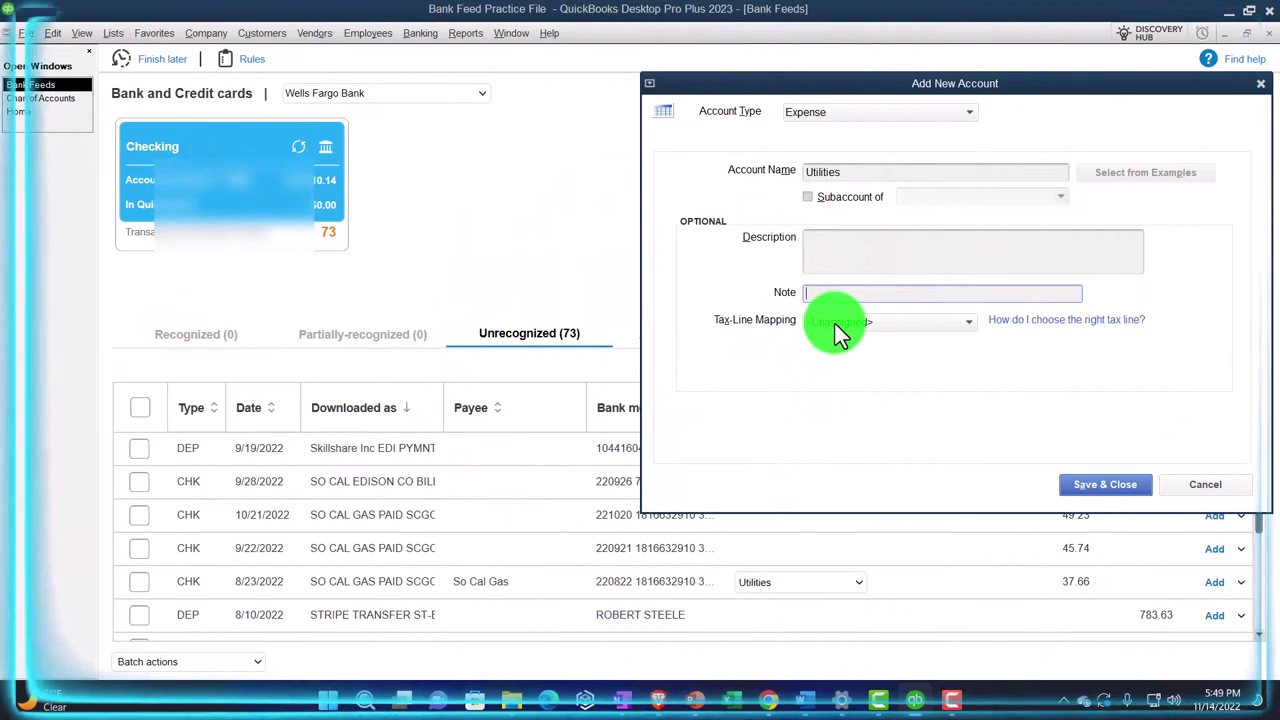
pyautogui.click(1072, 483)
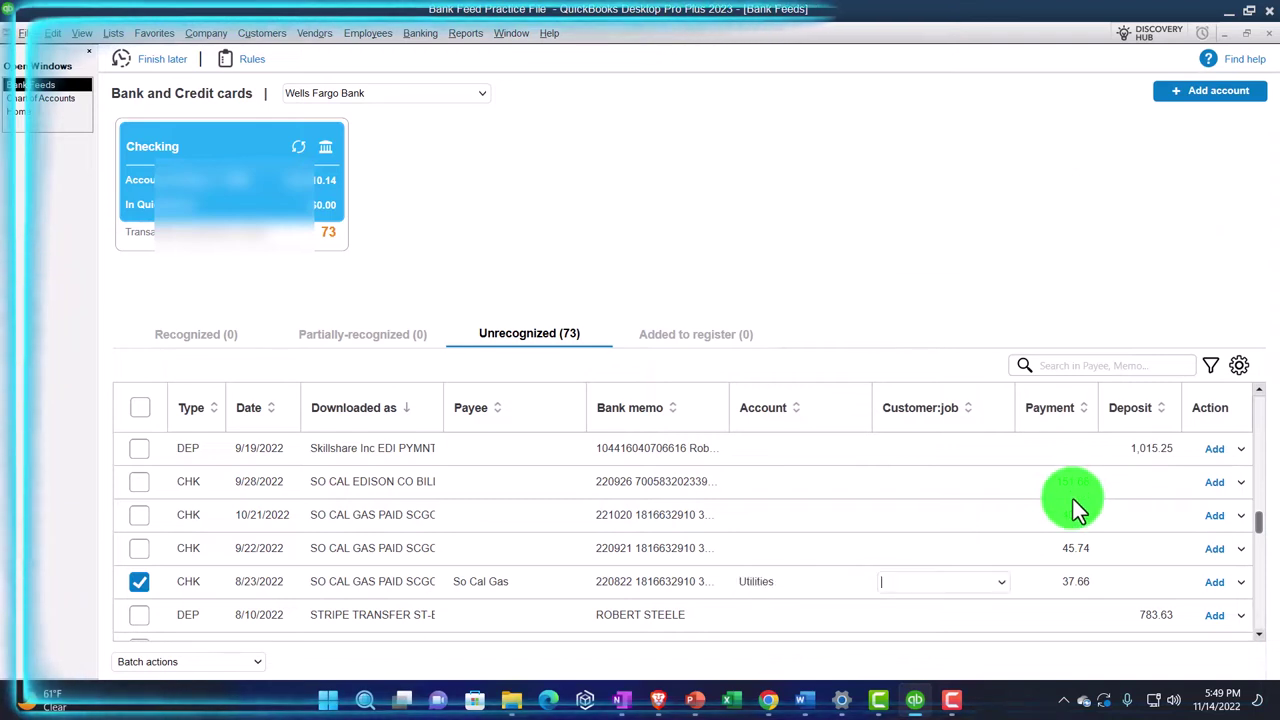
# Open the additional details of the 8/23/2022 SO CAL GAS payment and go through its date, memo, number and payee fields
pyautogui.click(1244, 584)
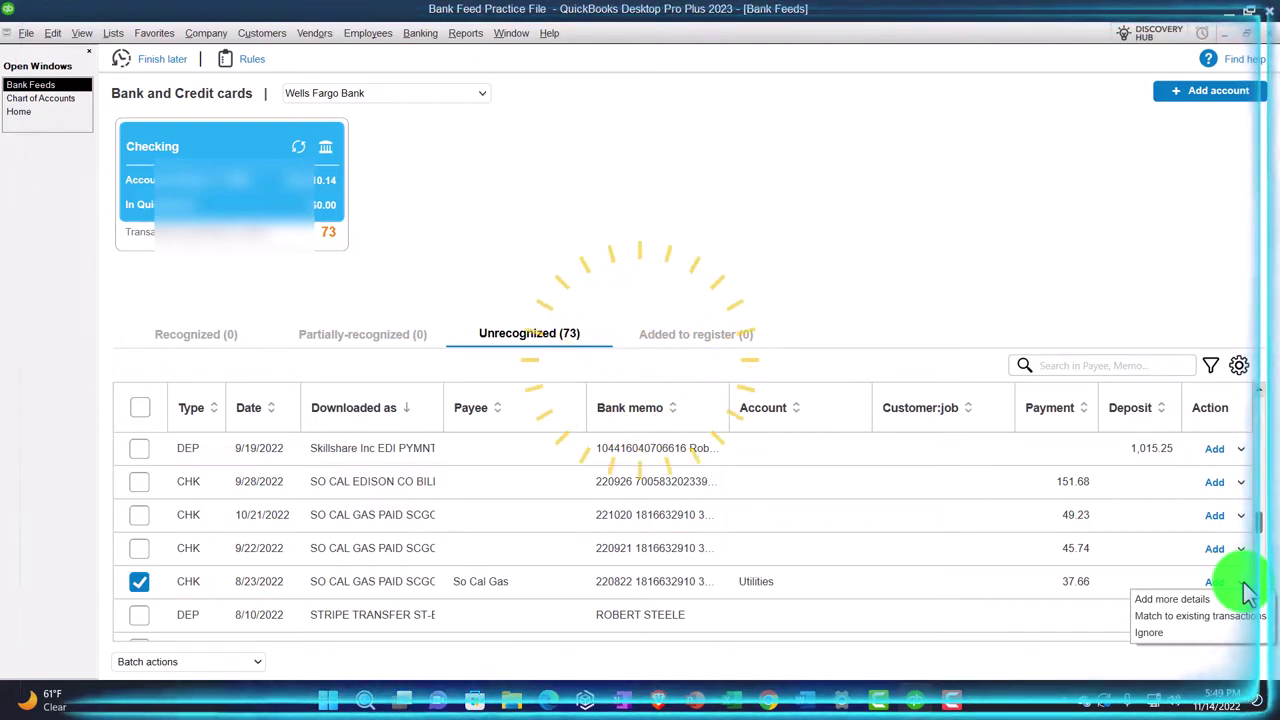
pyautogui.click(1212, 600)
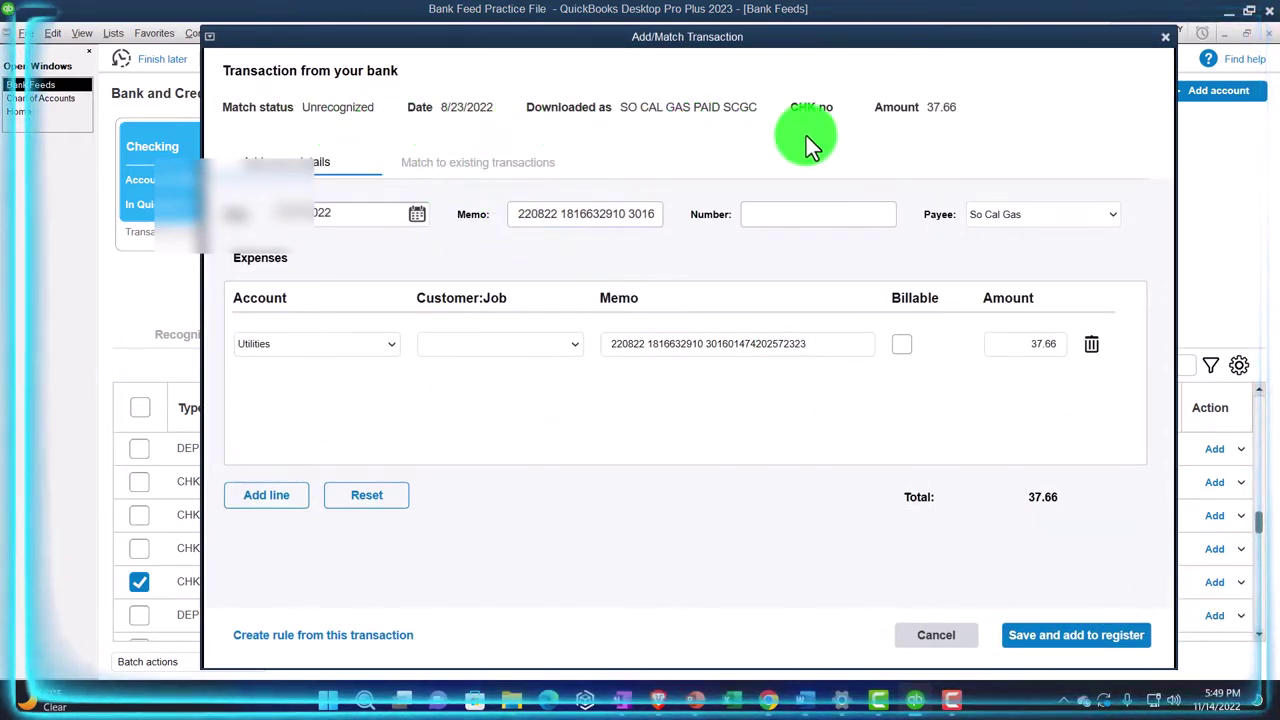
pyautogui.click(377, 214)
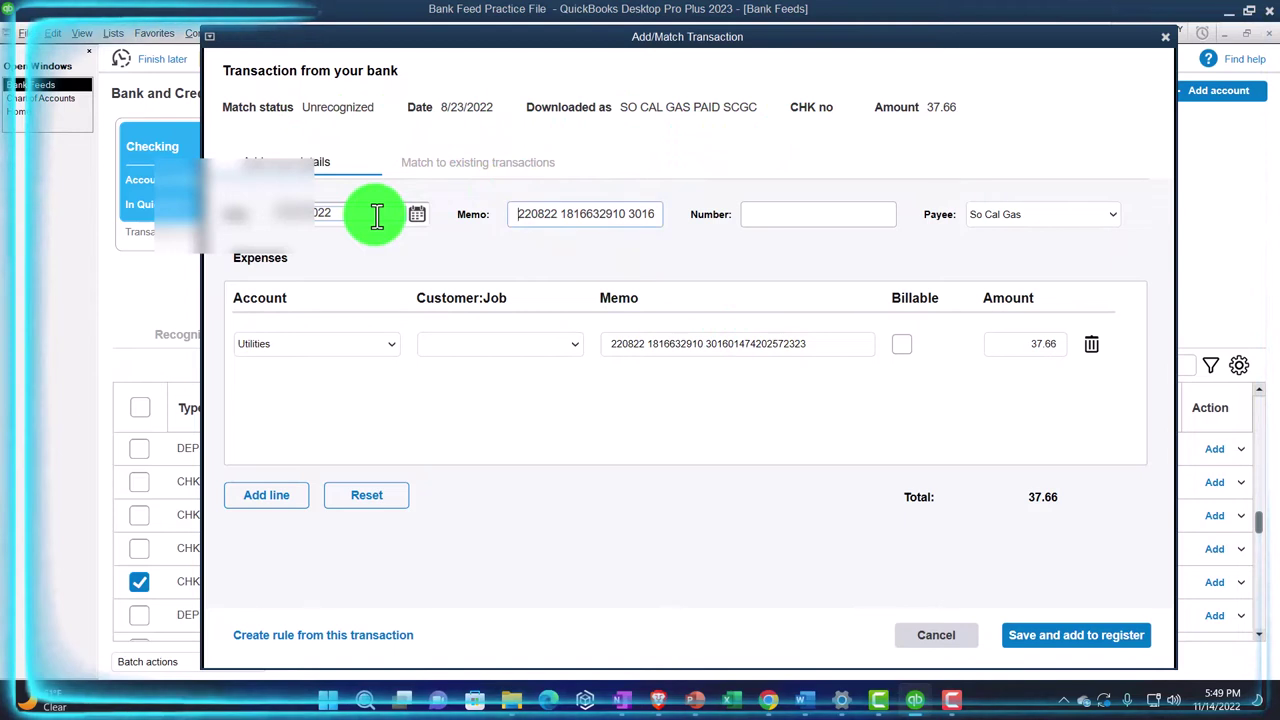
pyautogui.press('Tab')
pyautogui.press('Tab')
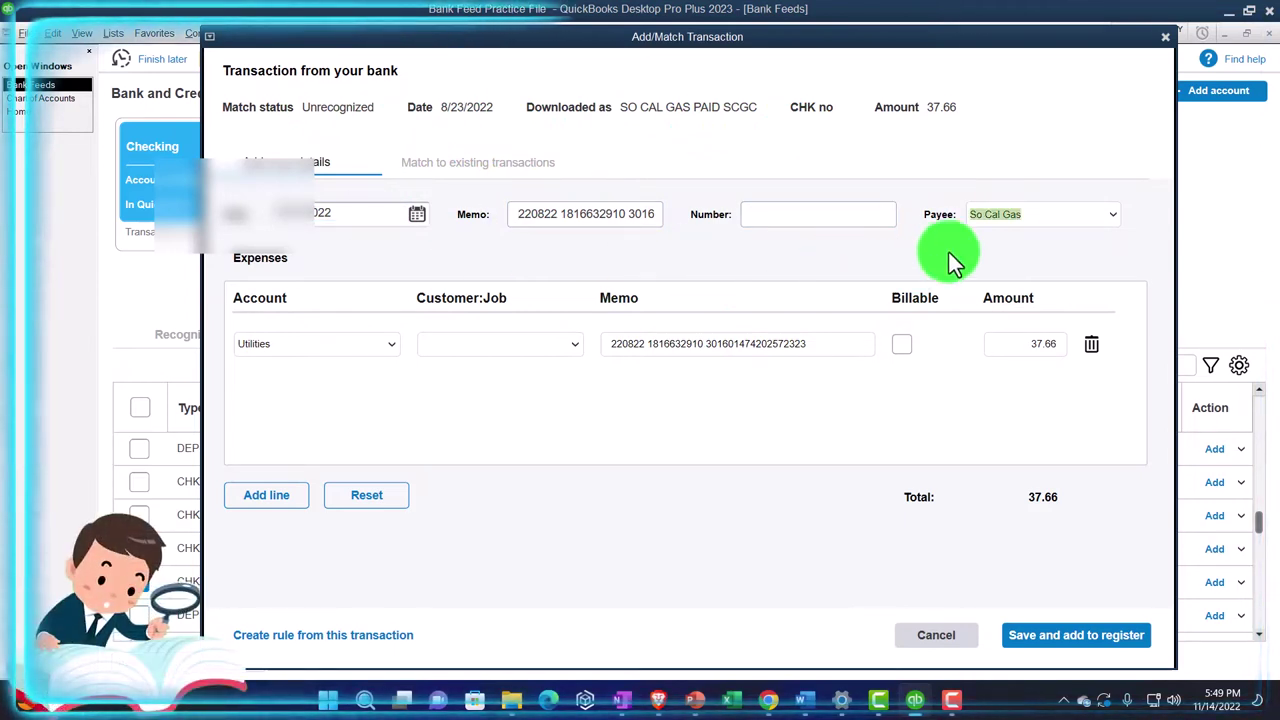
pyautogui.press('Tab')
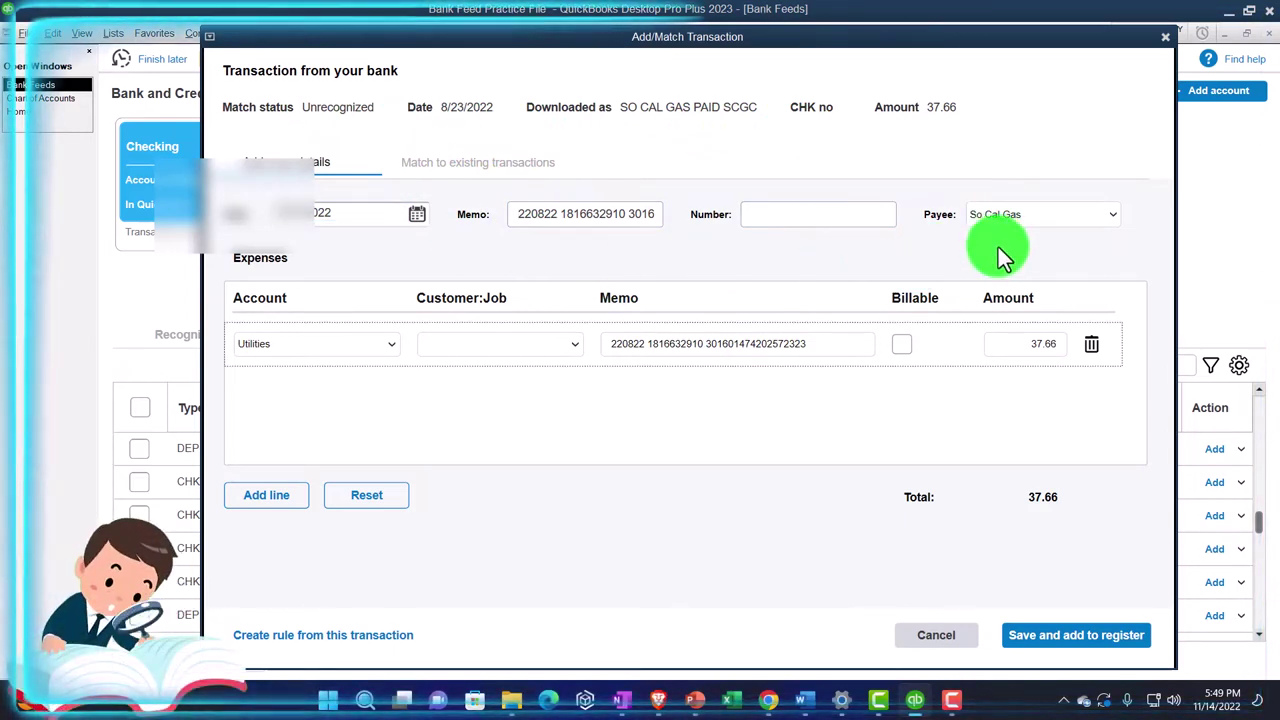
# Add a blank second expense line below the Utilities line and delete it again
pyautogui.click(301, 340)
pyautogui.press('Tab')
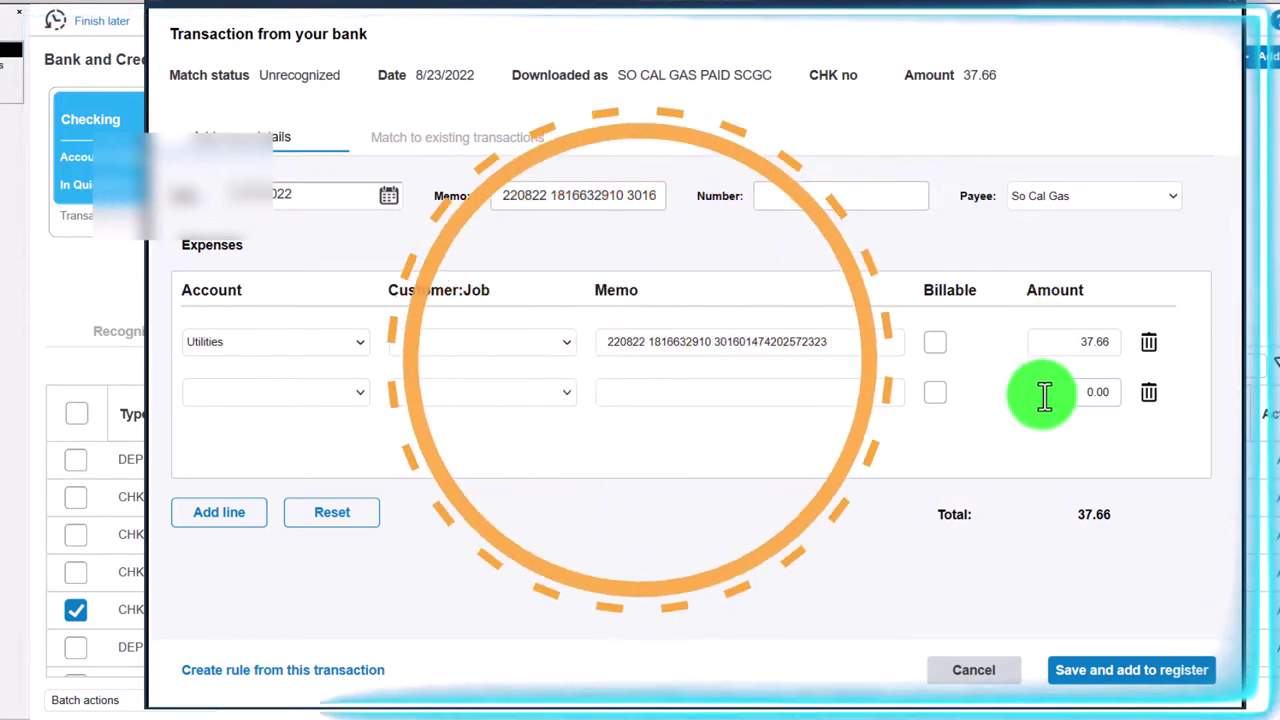
pyautogui.click(1146, 392)
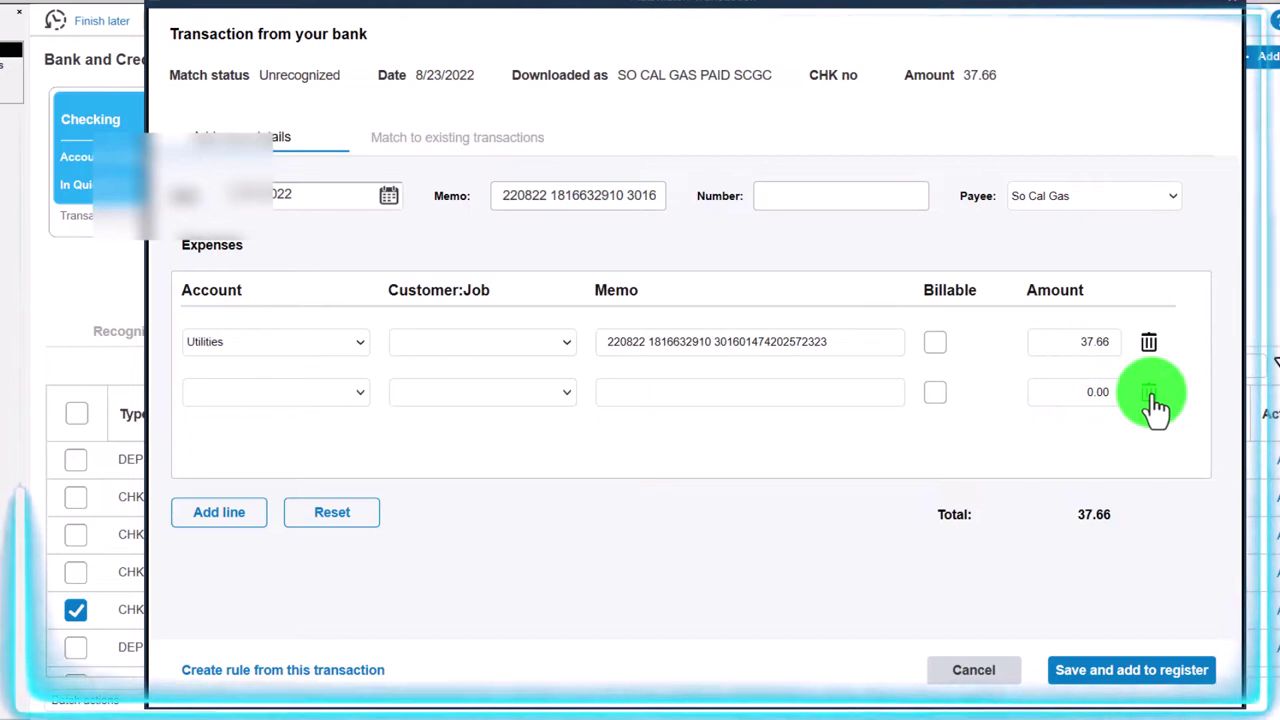
pyautogui.click(1149, 393)
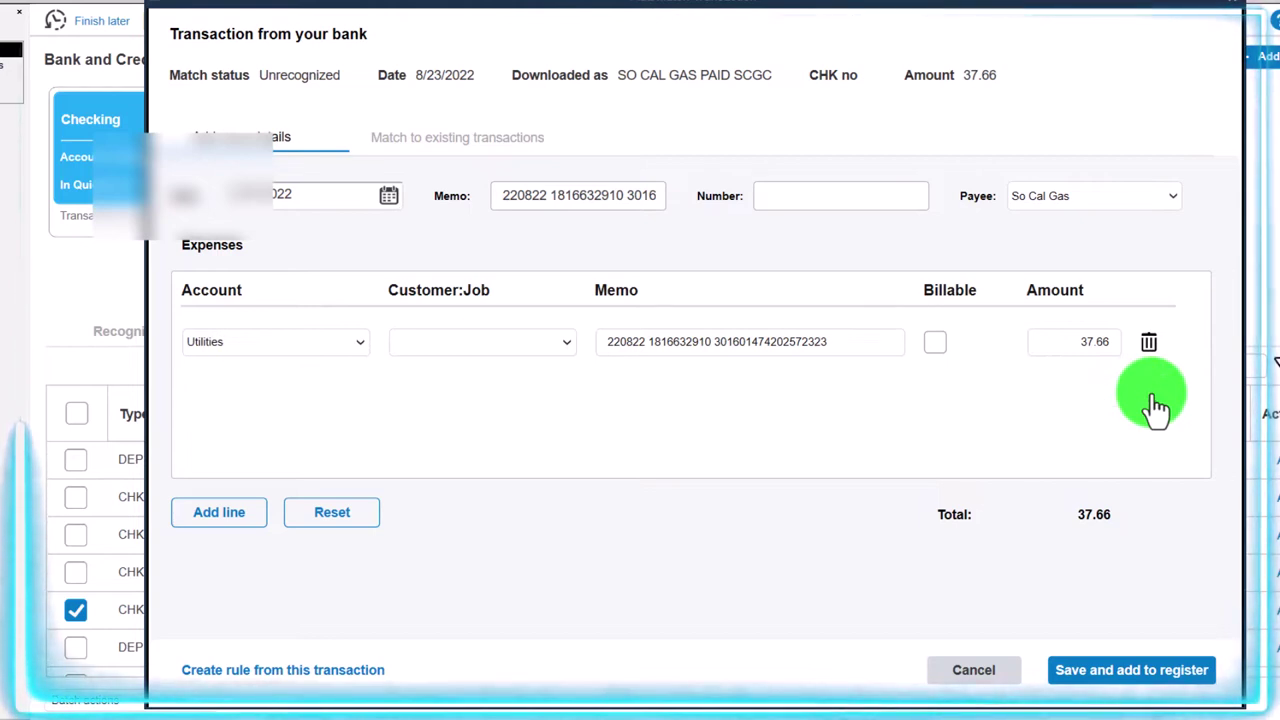
# Create a rule from this transaction, check its description text, and name the rule So Cal Gas
pyautogui.click(383, 680)
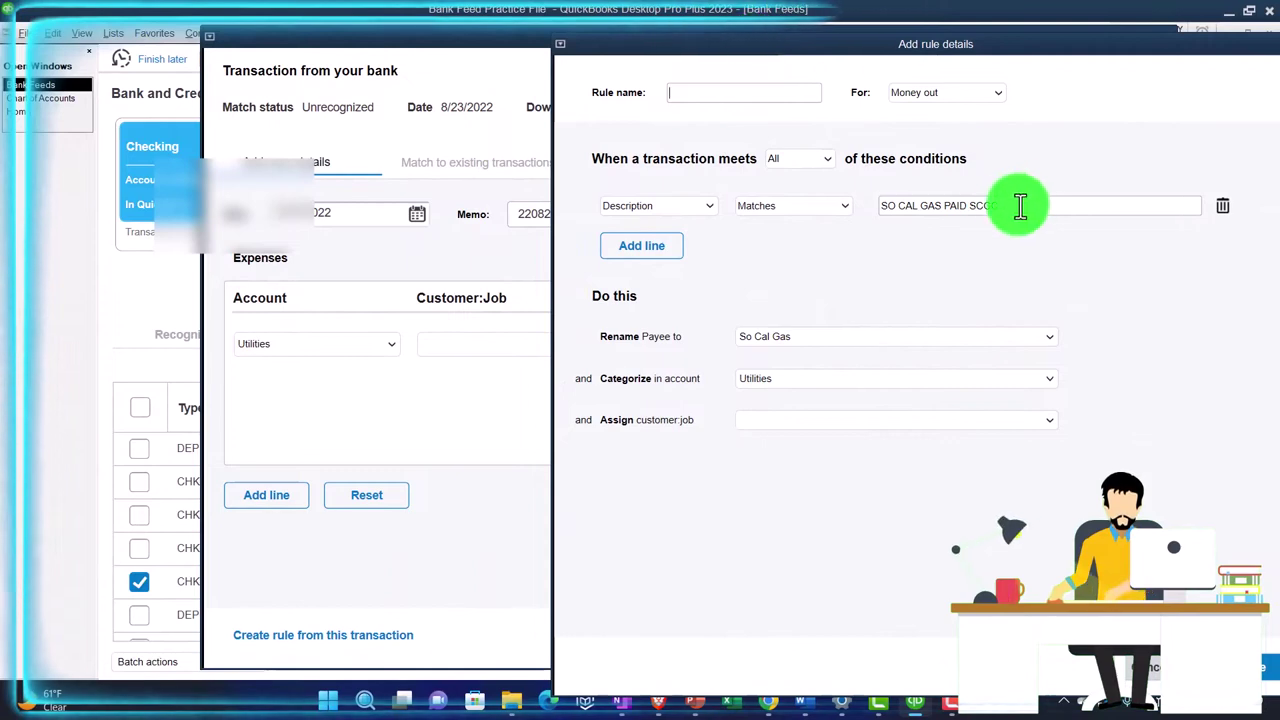
pyautogui.click(993, 203)
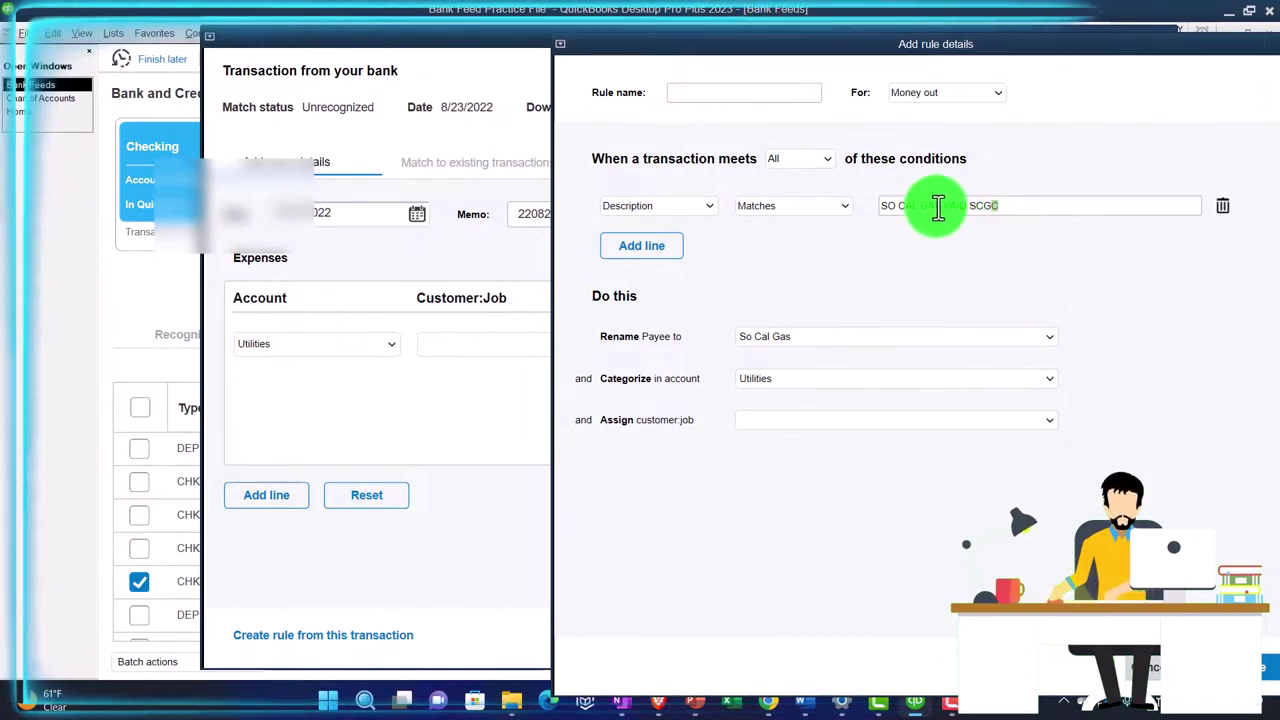
pyautogui.moveTo(943, 205); pyautogui.dragTo(871, 200)
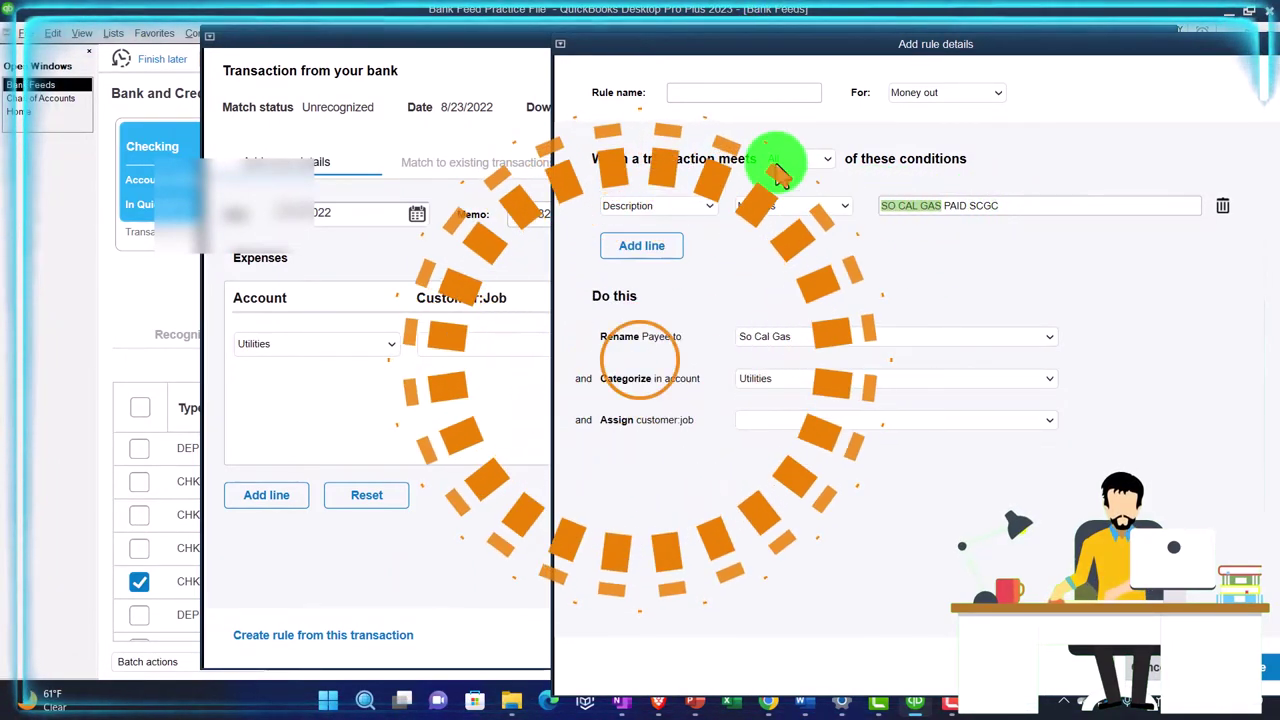
pyautogui.click(695, 97)
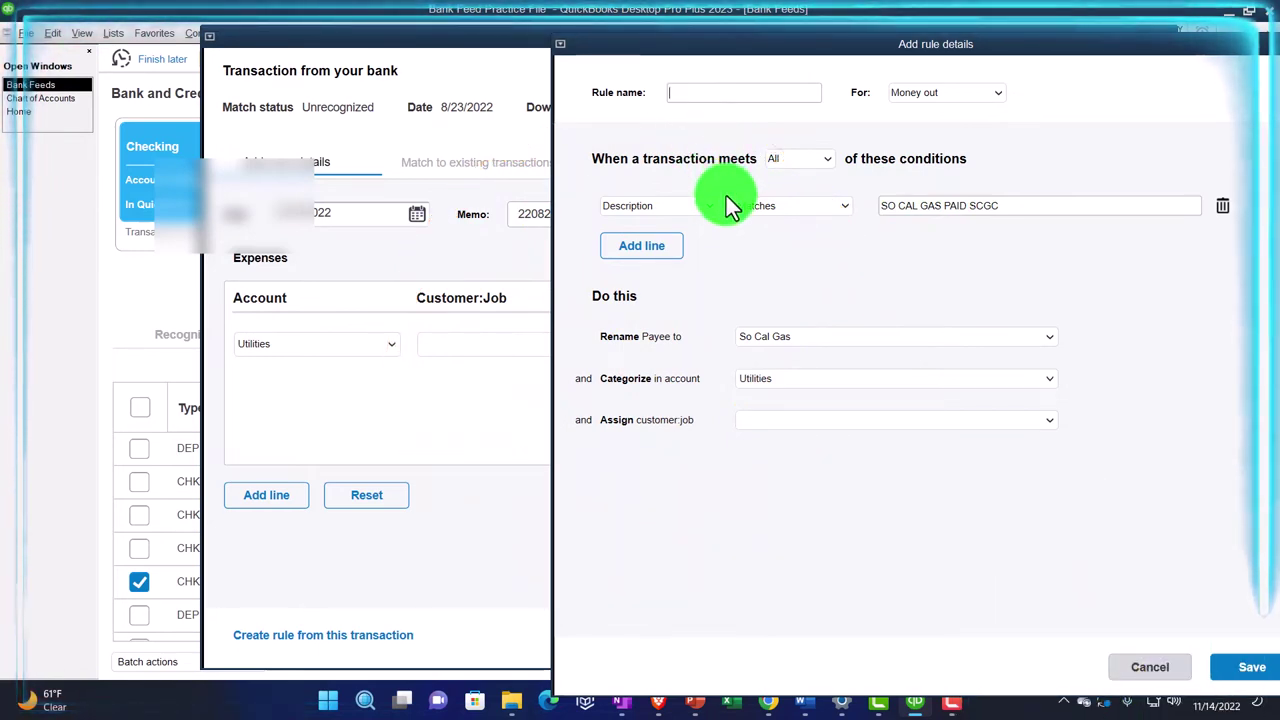
pyautogui.write('S')
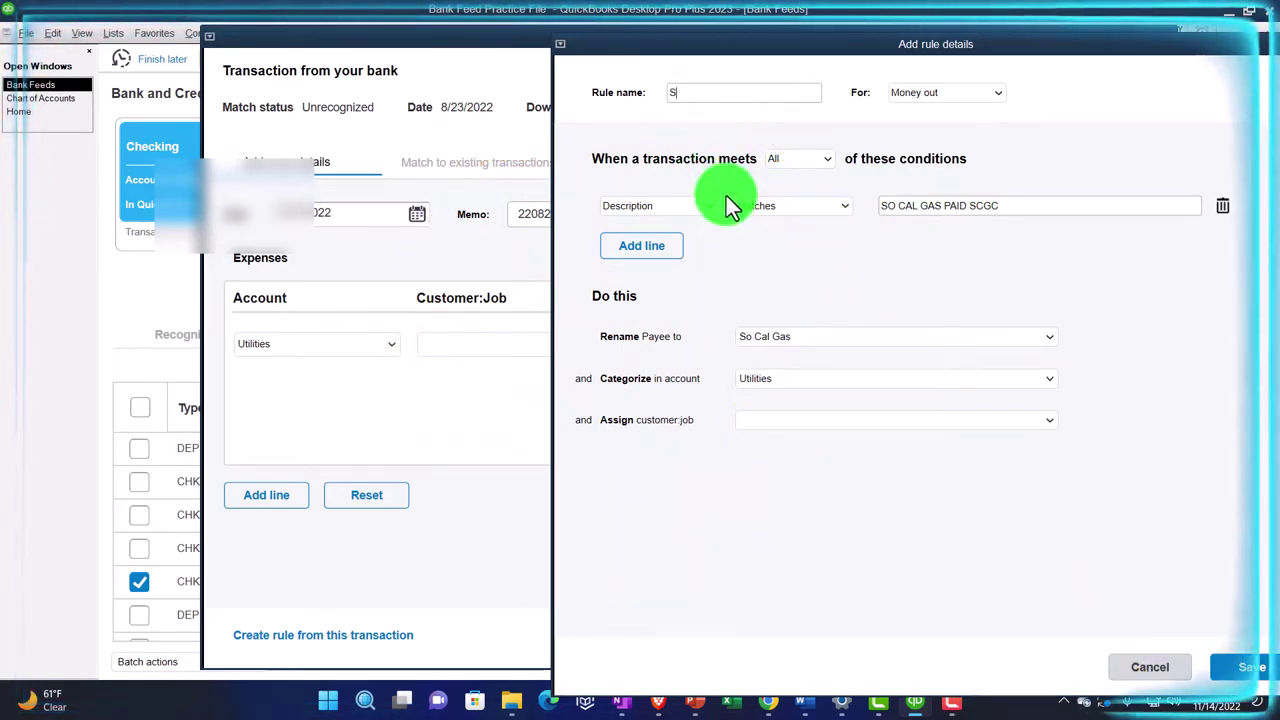
pyautogui.write('o Cal G')
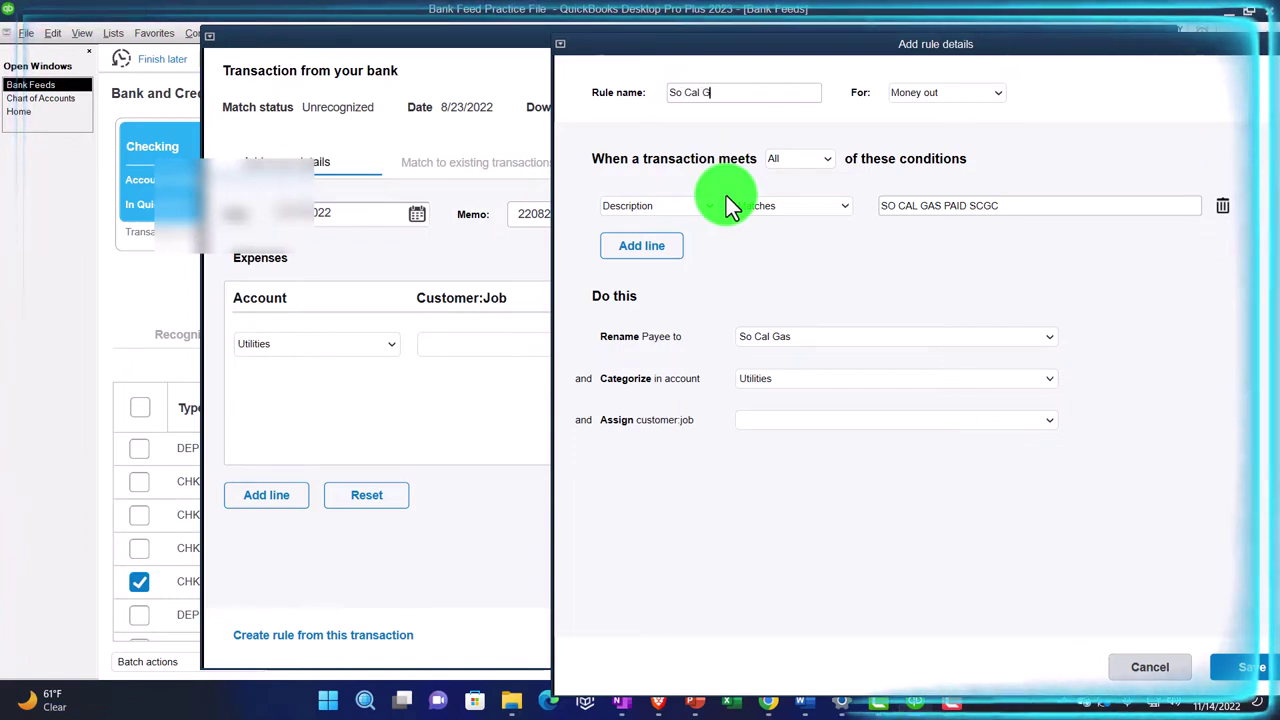
pyautogui.write('as')
pyautogui.press('Tab')
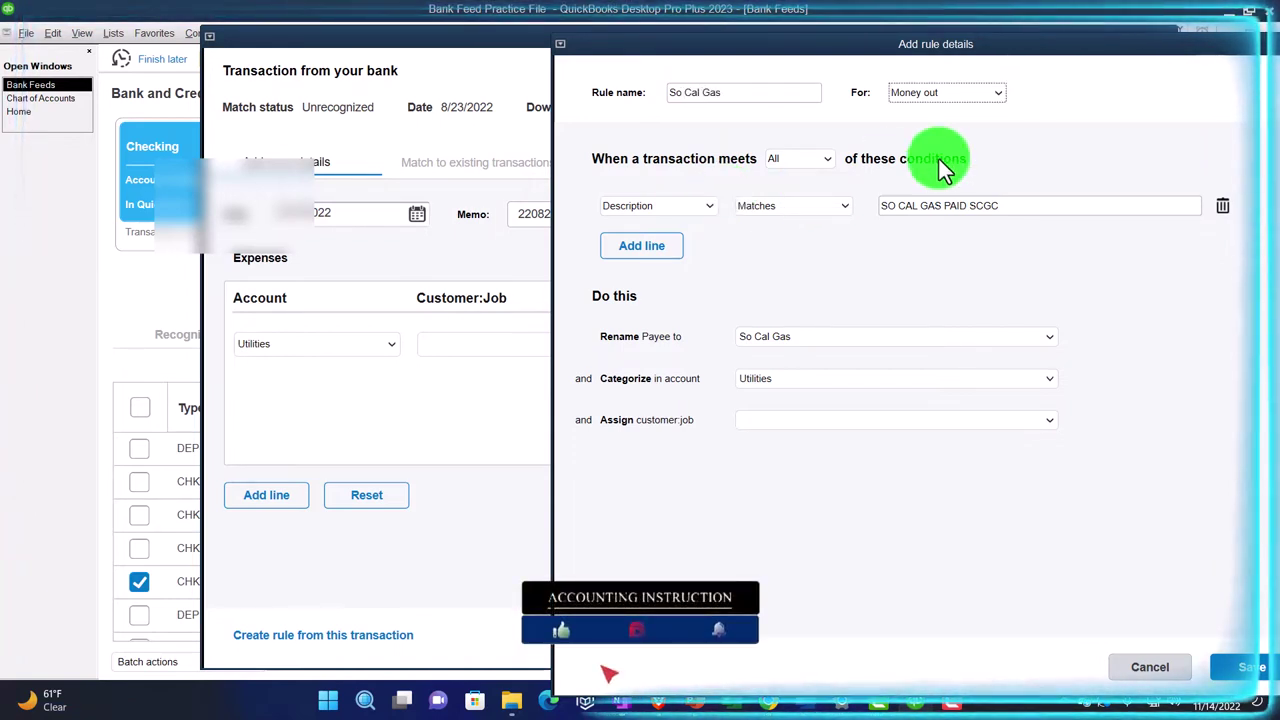
# Examine the rule's transaction direction and condition-matching choices, keeping Money out and All
pyautogui.click(992, 90)
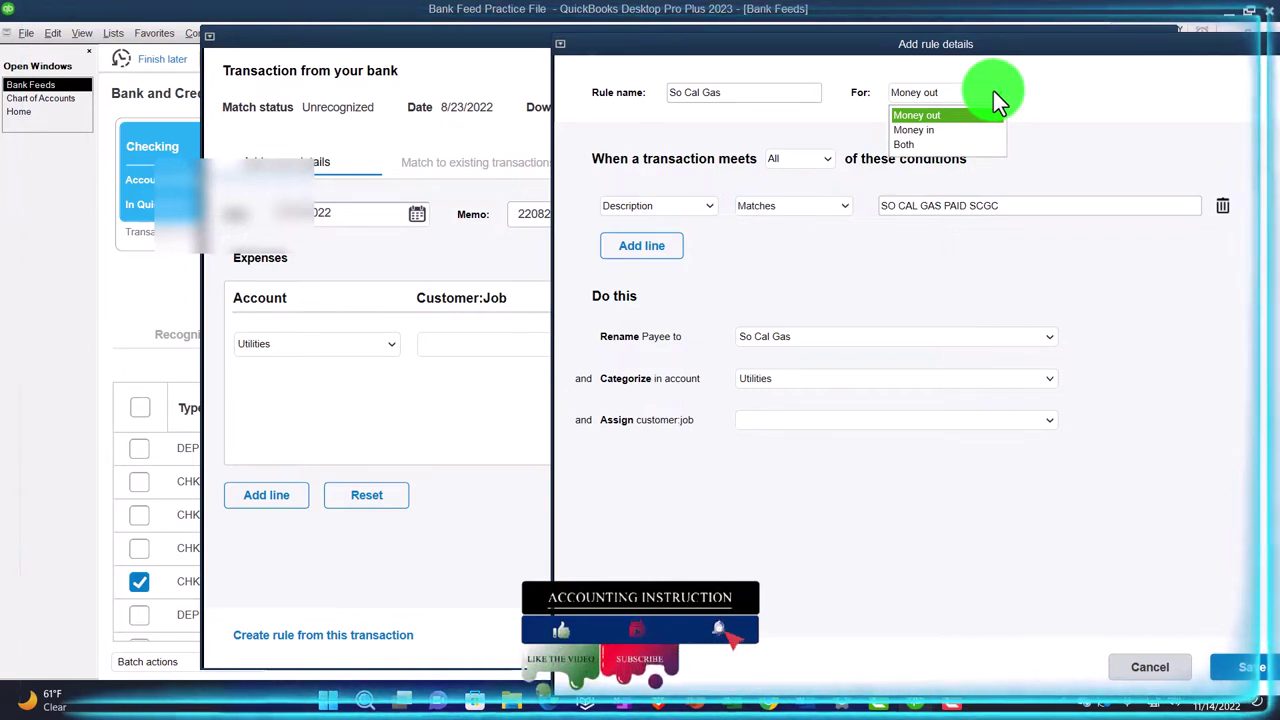
pyautogui.click(940, 117)
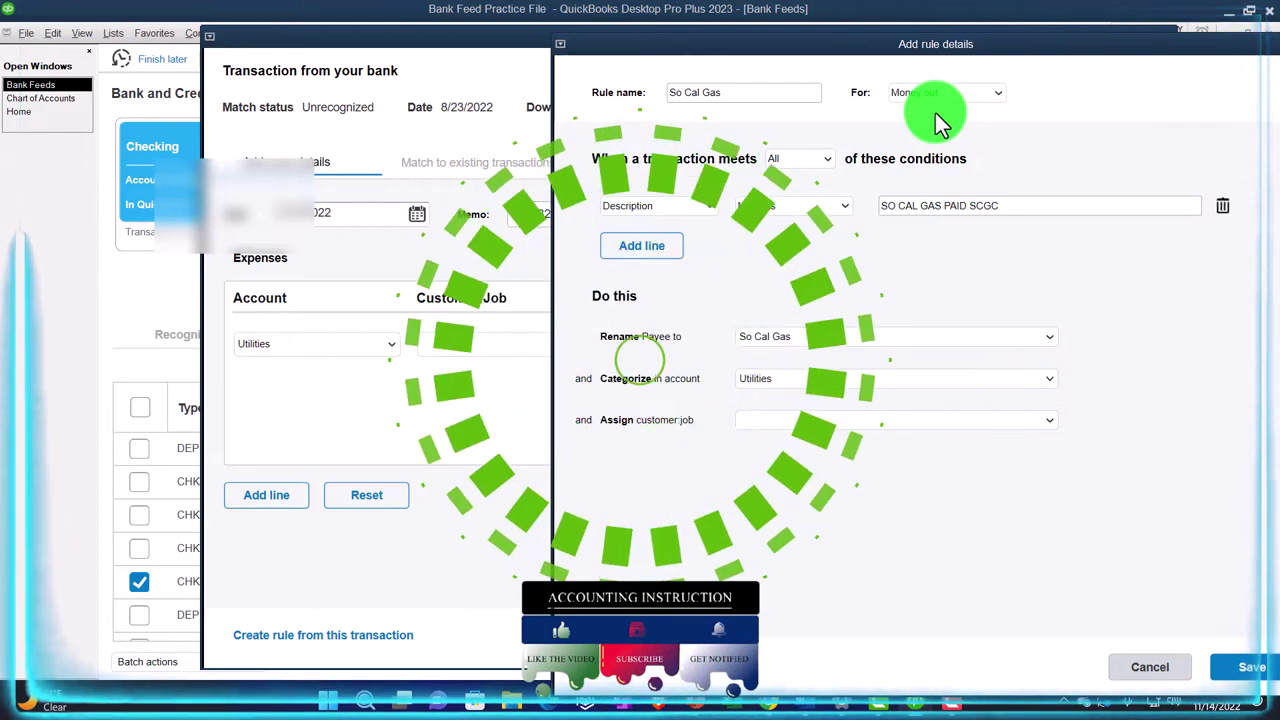
pyautogui.click(819, 160)
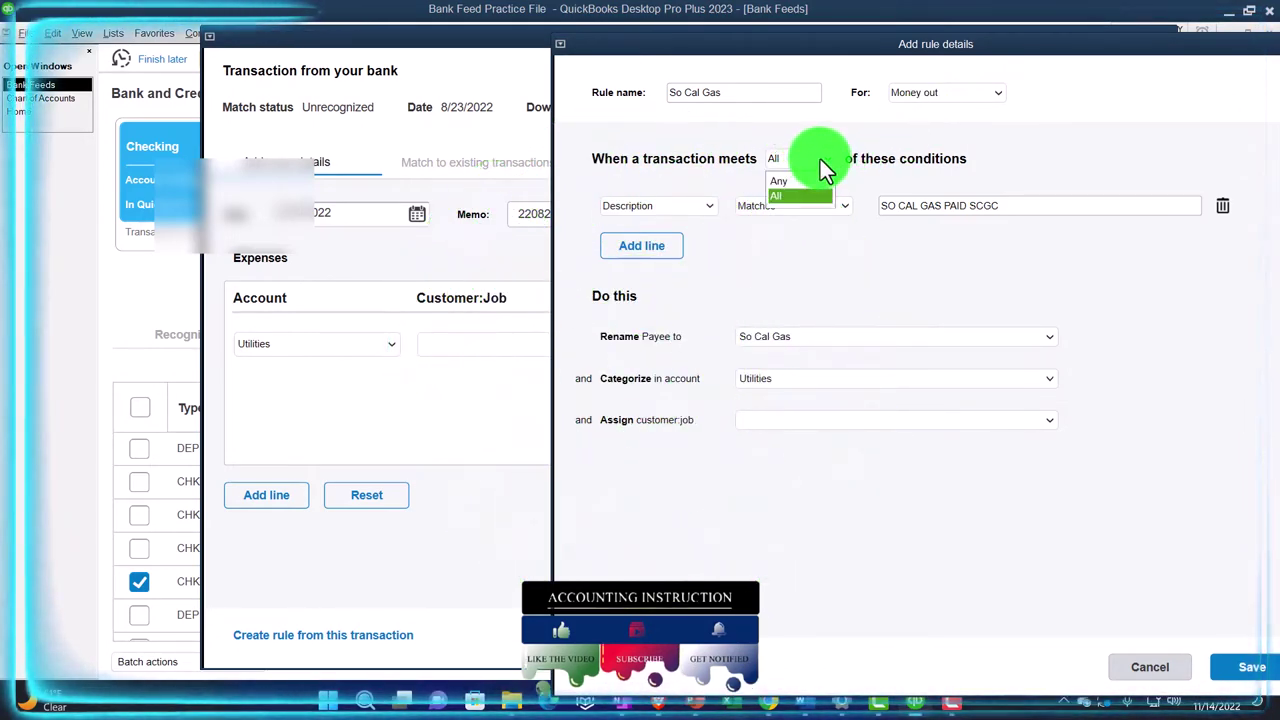
pyautogui.click(820, 159)
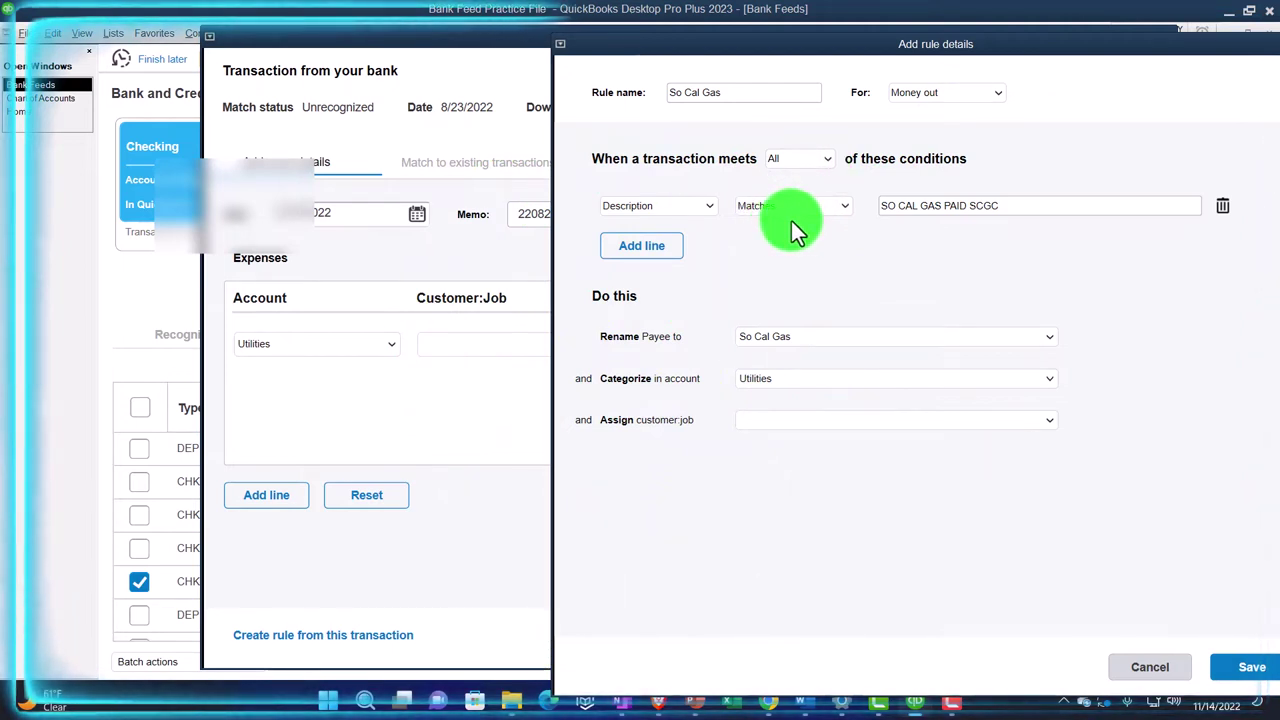
pyautogui.click(822, 158)
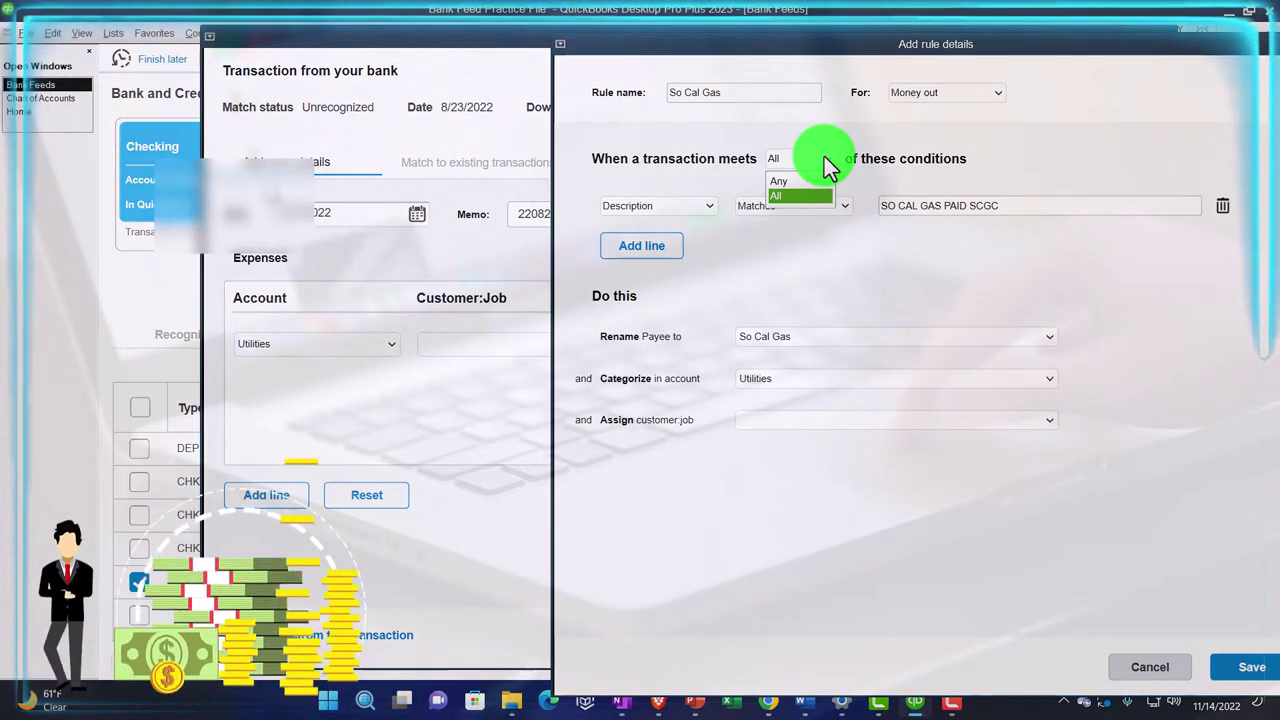
pyautogui.click(796, 259)
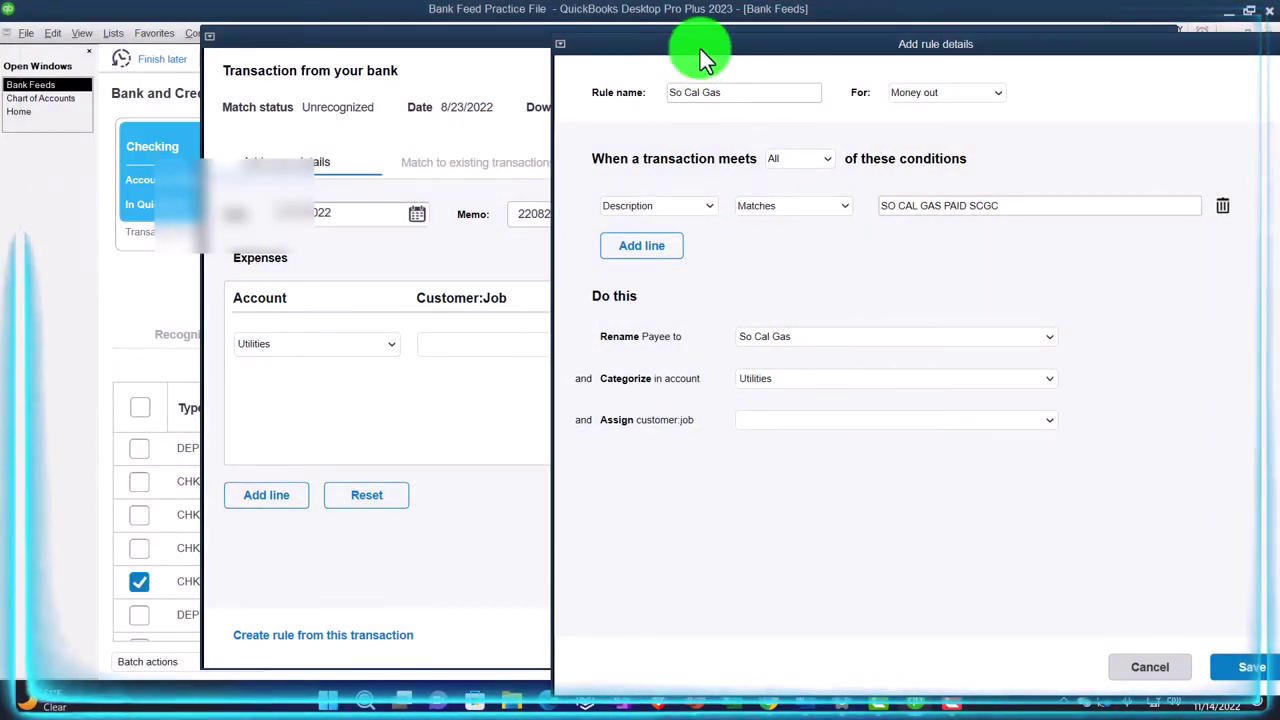
# Set the rule's Description condition to Contains
pyautogui.moveTo(700, 49); pyautogui.dragTo(660, 257)
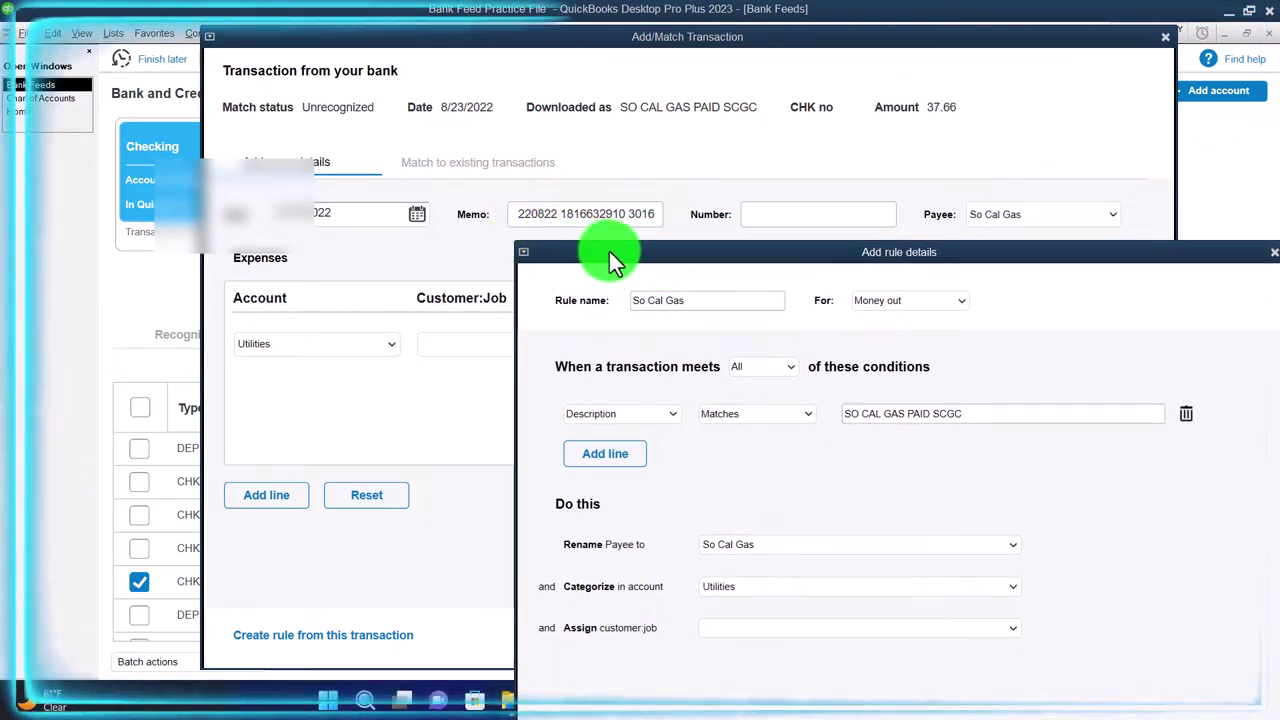
pyautogui.moveTo(609, 251); pyautogui.dragTo(597, 54)
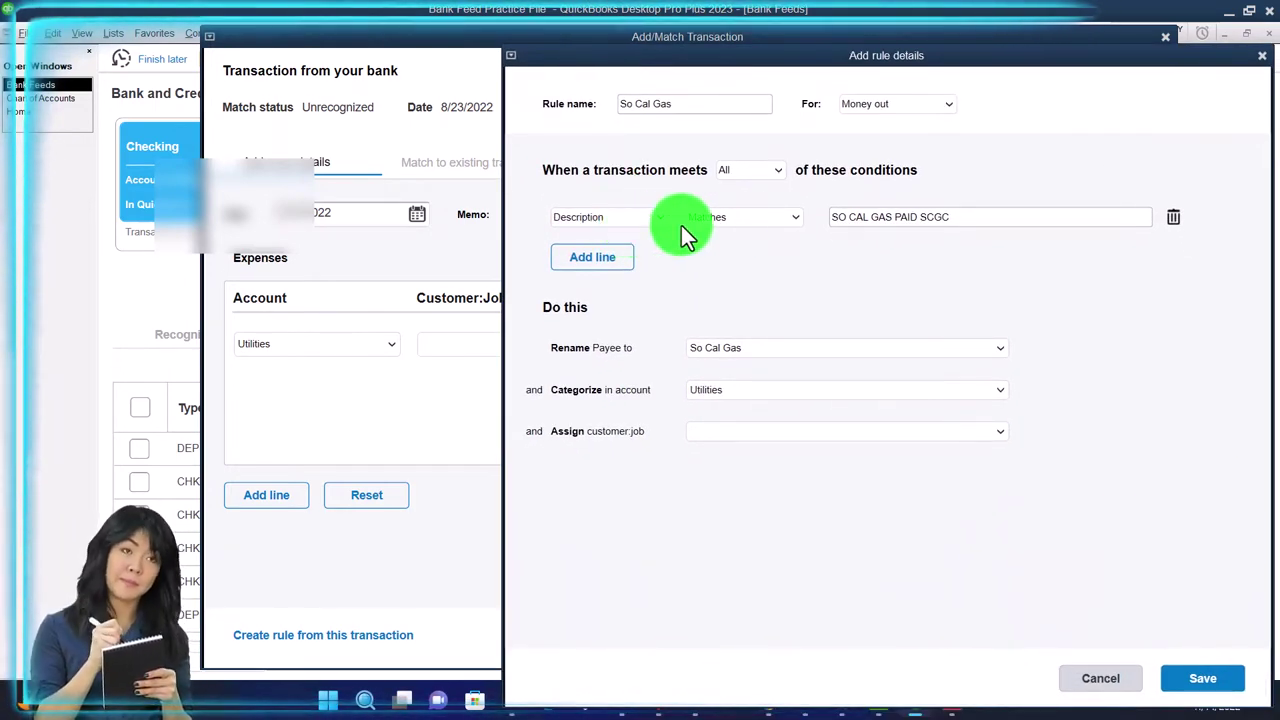
pyautogui.click(785, 219)
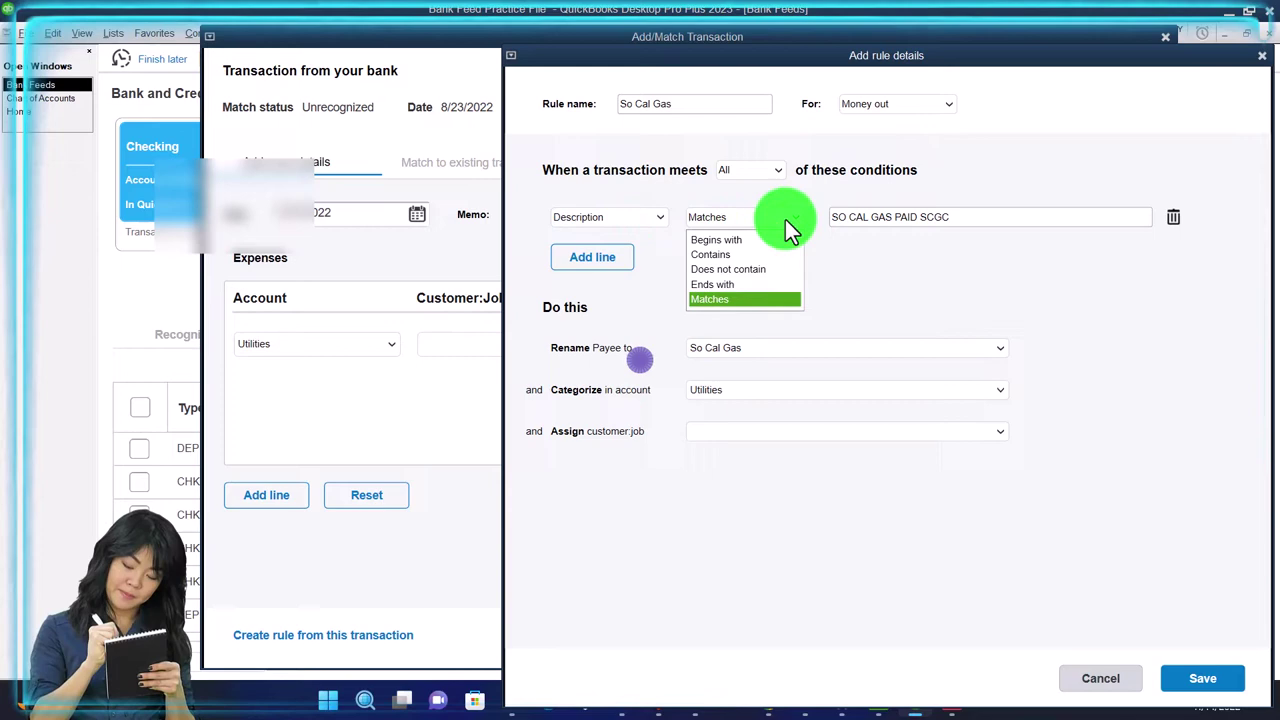
pyautogui.click(716, 255)
pyautogui.click(960, 222)
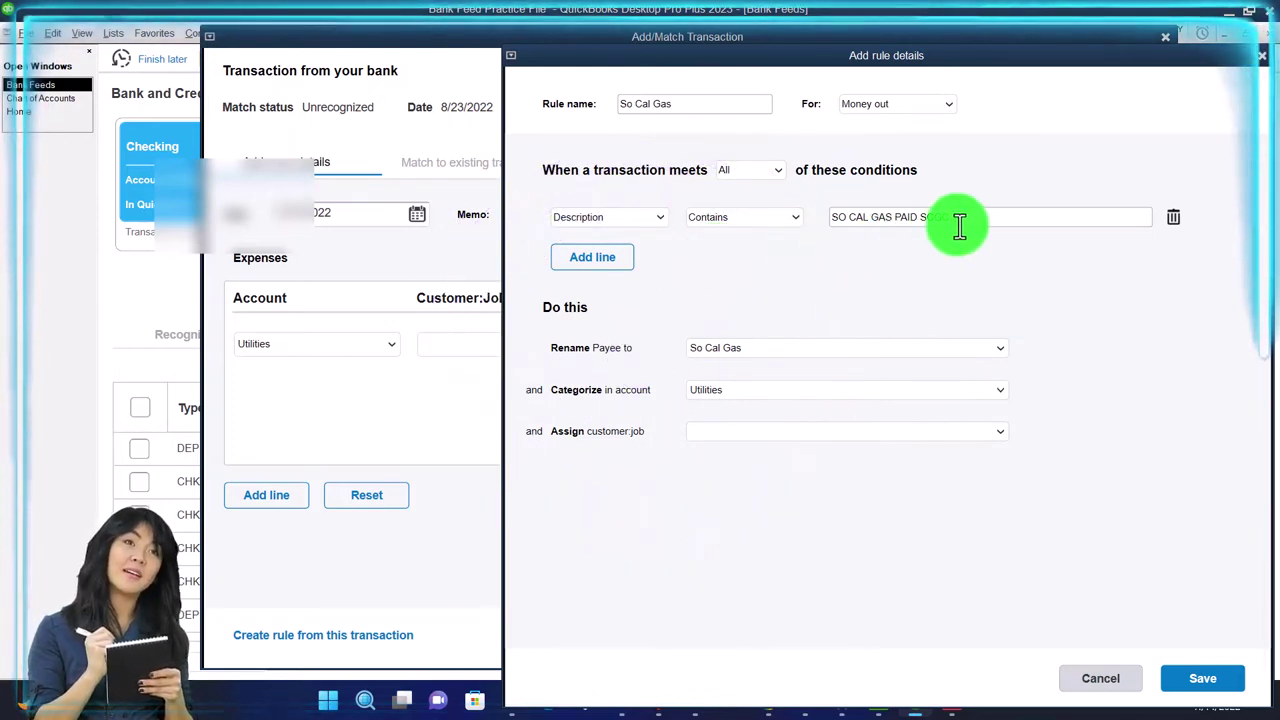
# Add a second condition line to the rule, base it on Memo, and delete that line again
pyautogui.click(604, 257)
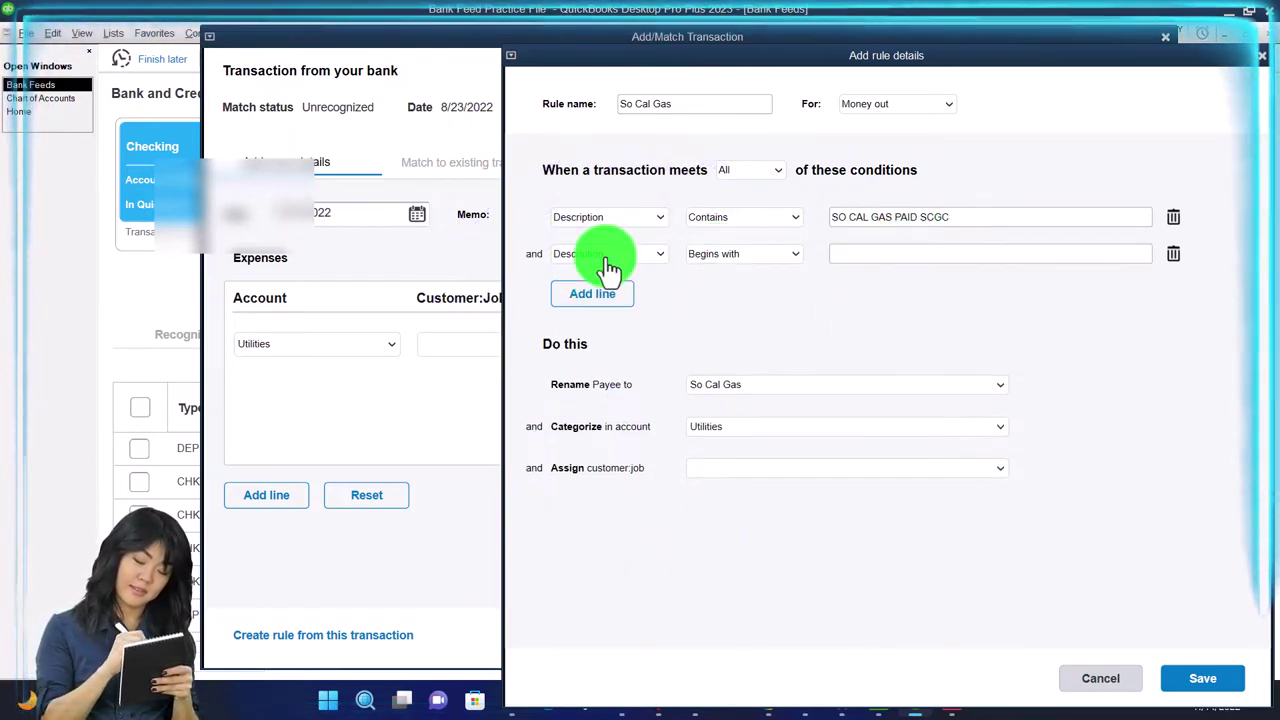
pyautogui.click(645, 260)
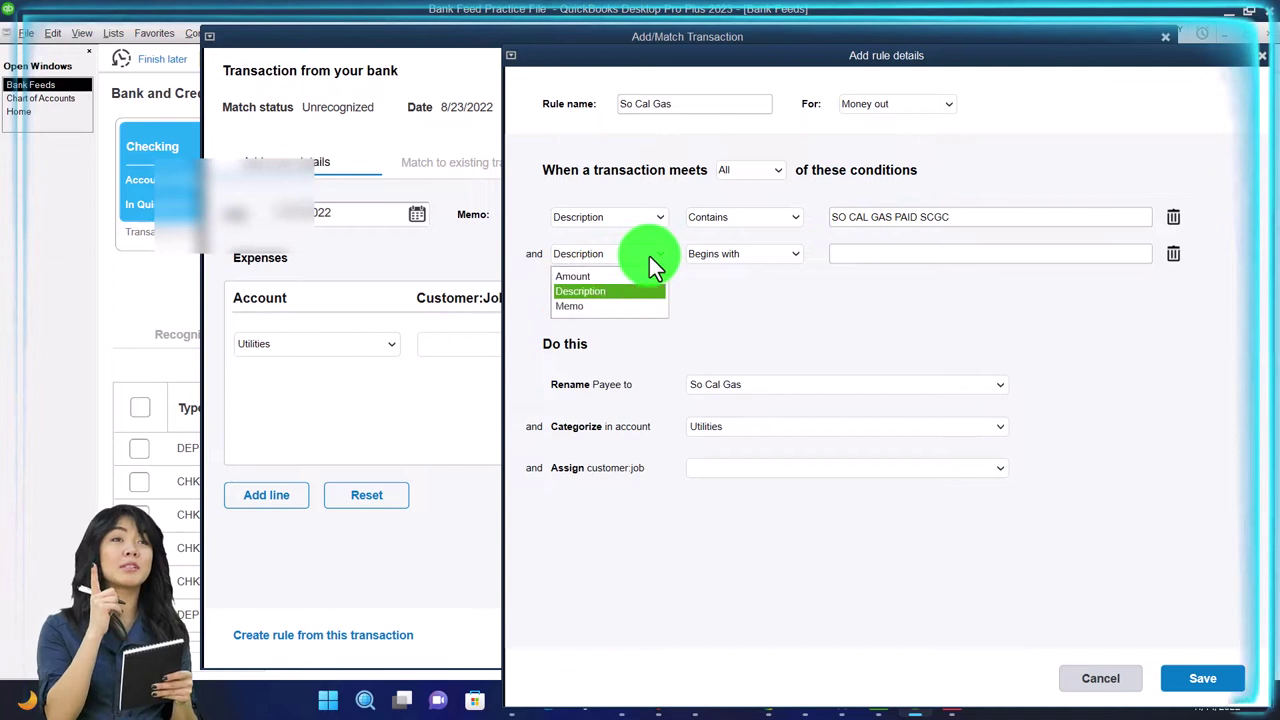
pyautogui.click(576, 302)
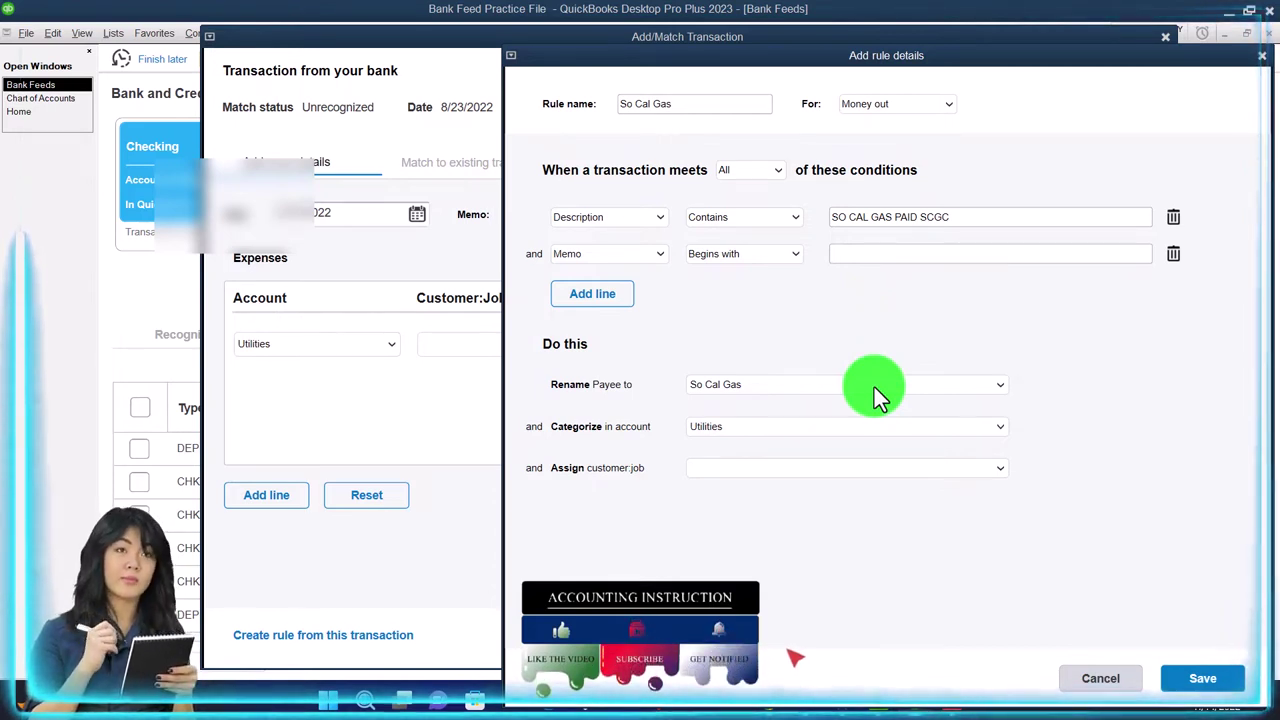
pyautogui.click(1177, 258)
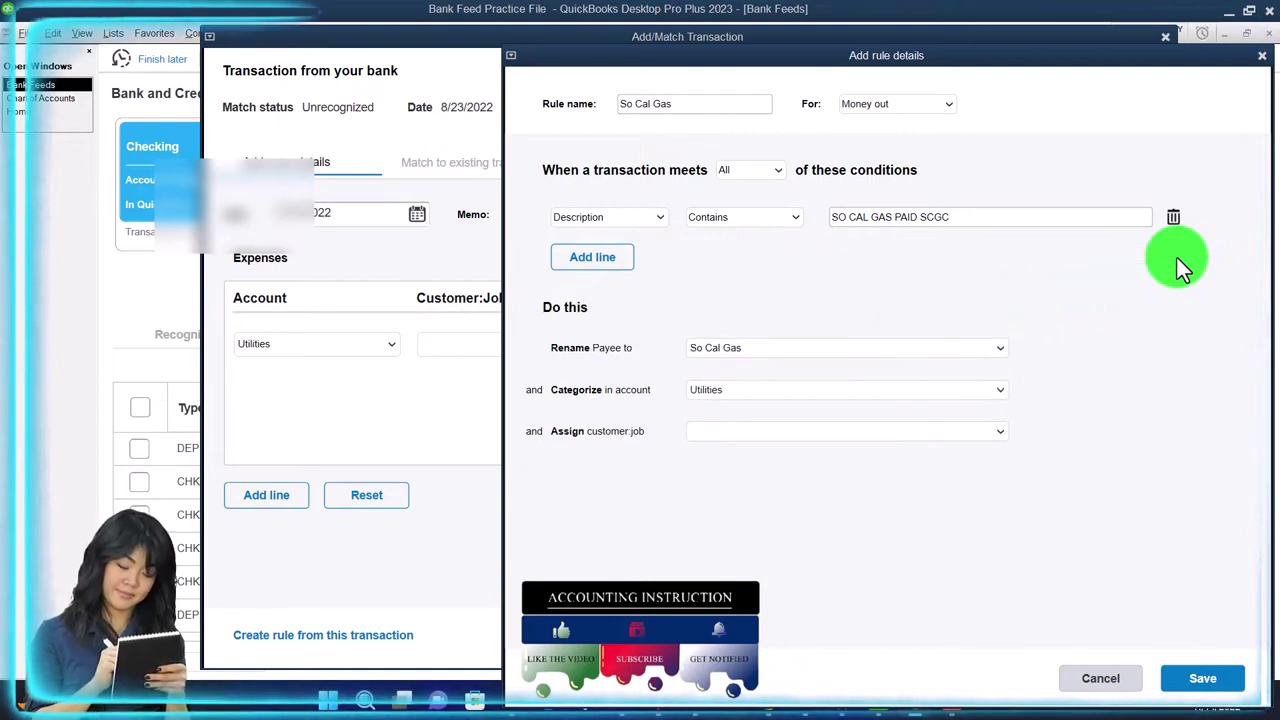
# Switch the rule's condition to Amount and look through its comparison options, keeping Equals to
pyautogui.click(617, 220)
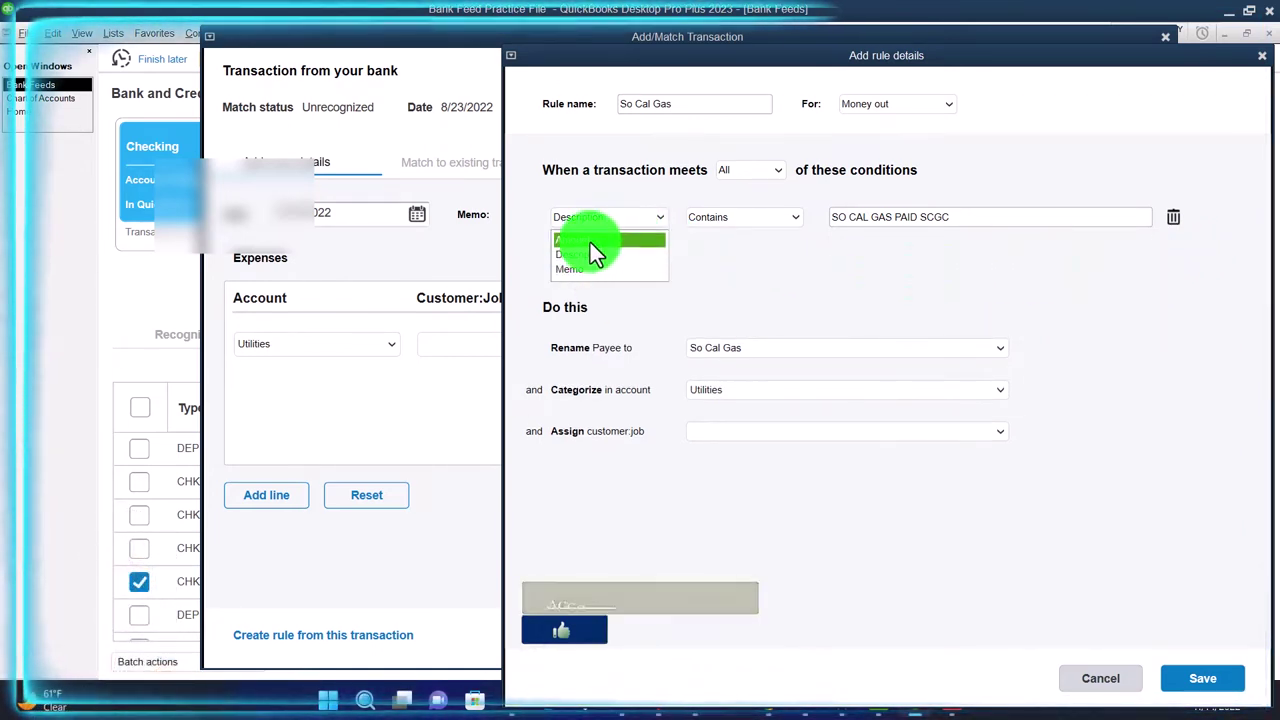
pyautogui.click(590, 242)
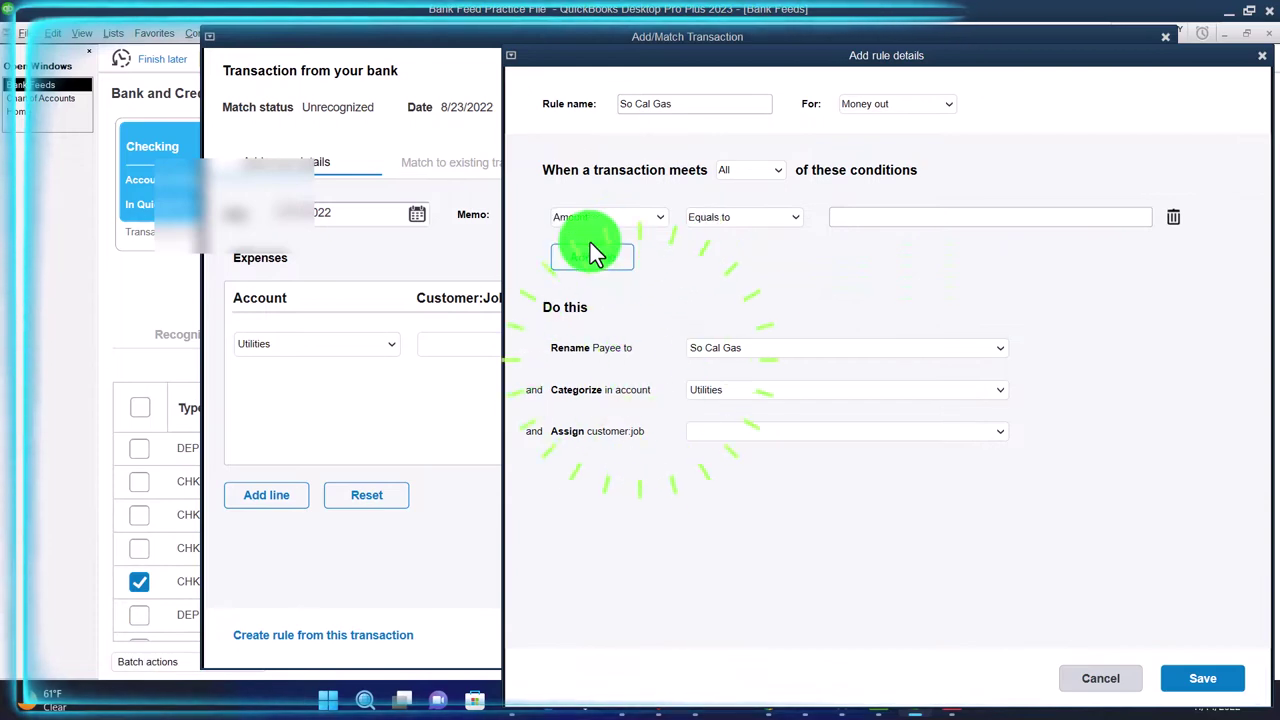
pyautogui.click(748, 220)
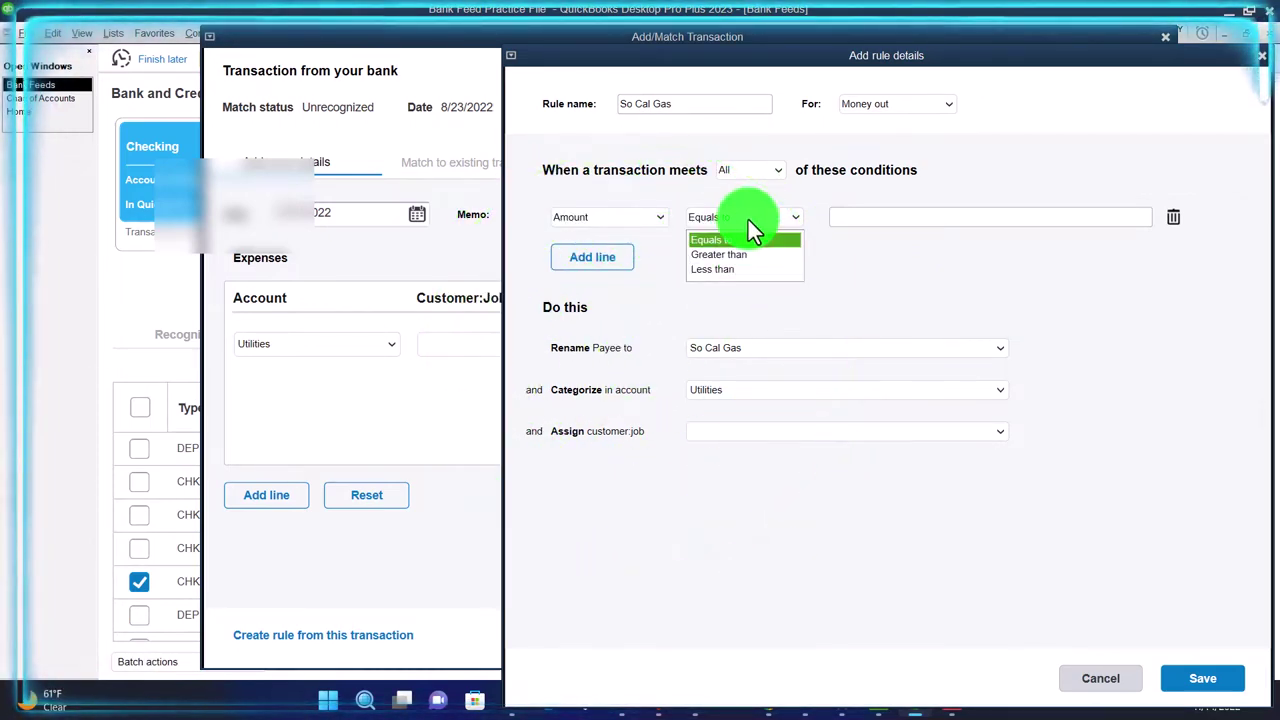
pyautogui.click(748, 220)
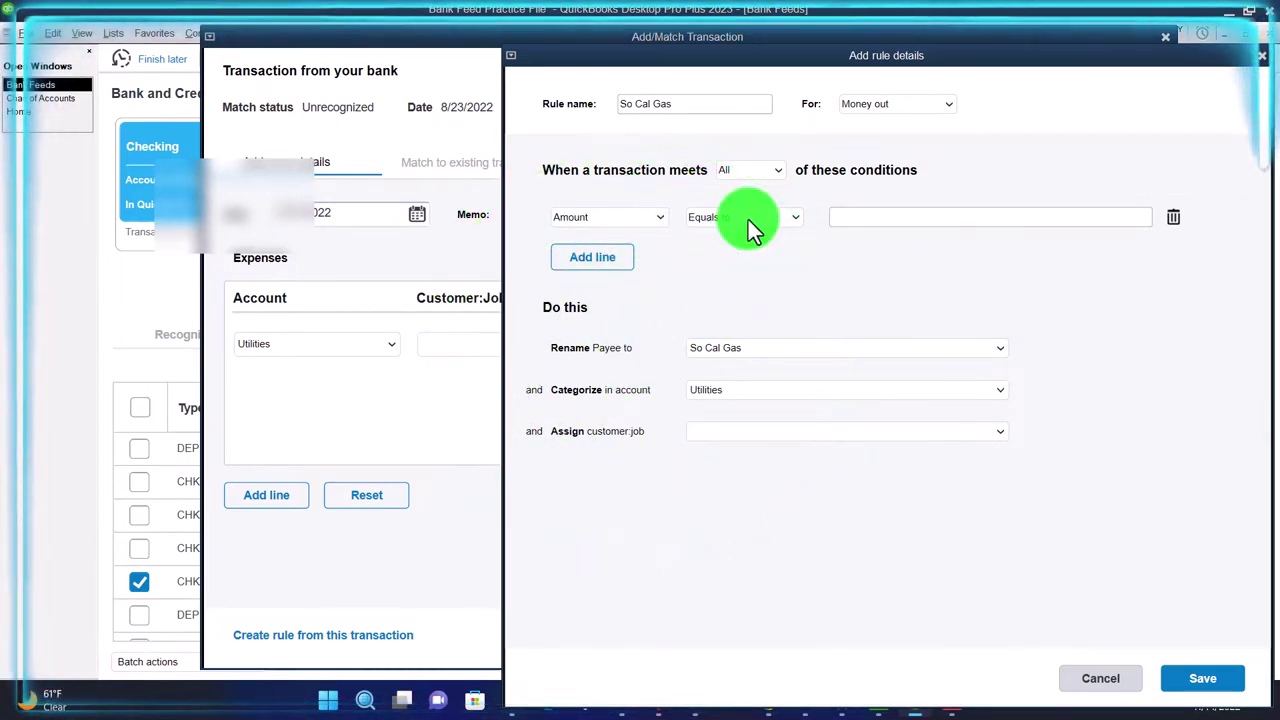
# Base the rule's condition on Description again, with Contains as the comparison
pyautogui.click(660, 215)
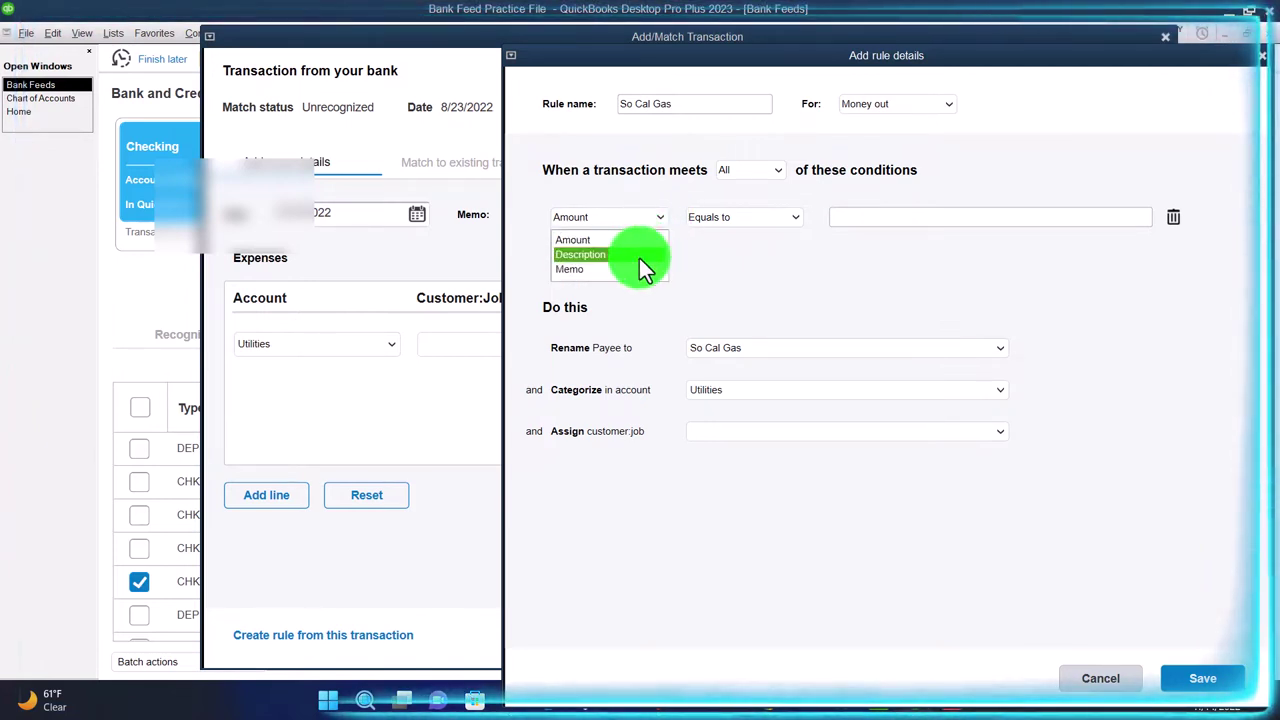
pyautogui.click(639, 256)
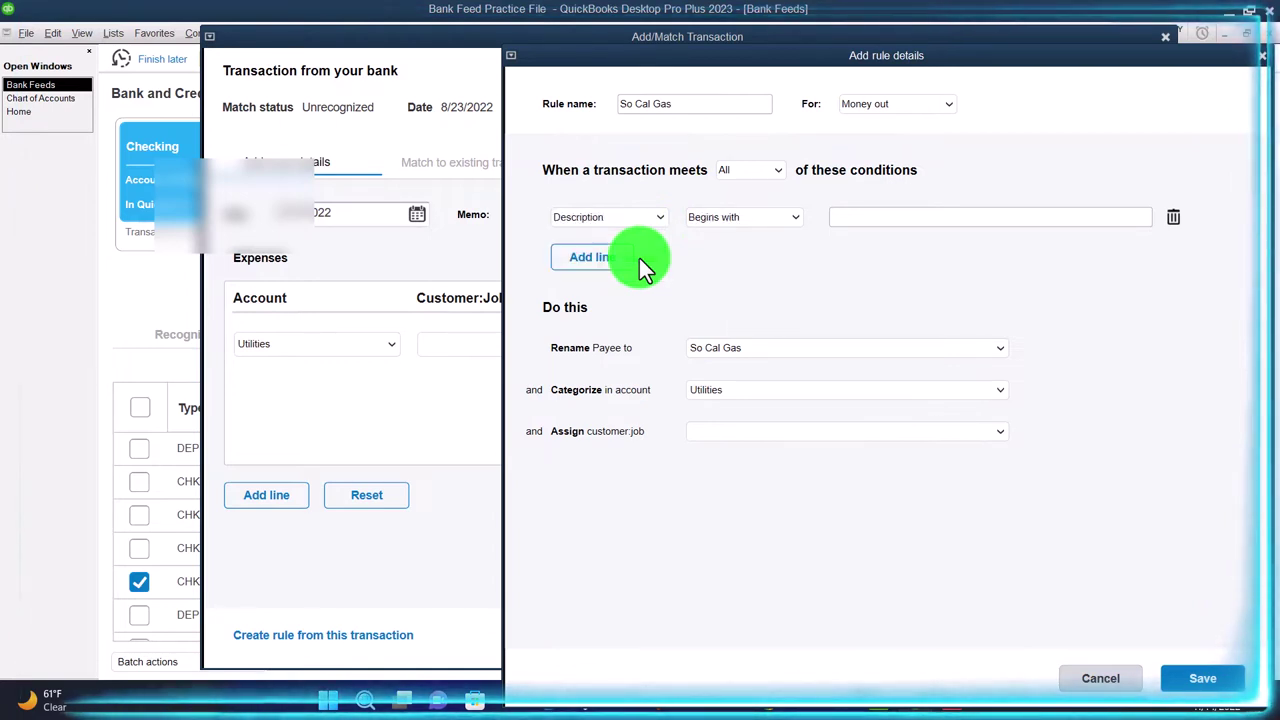
pyautogui.click(789, 215)
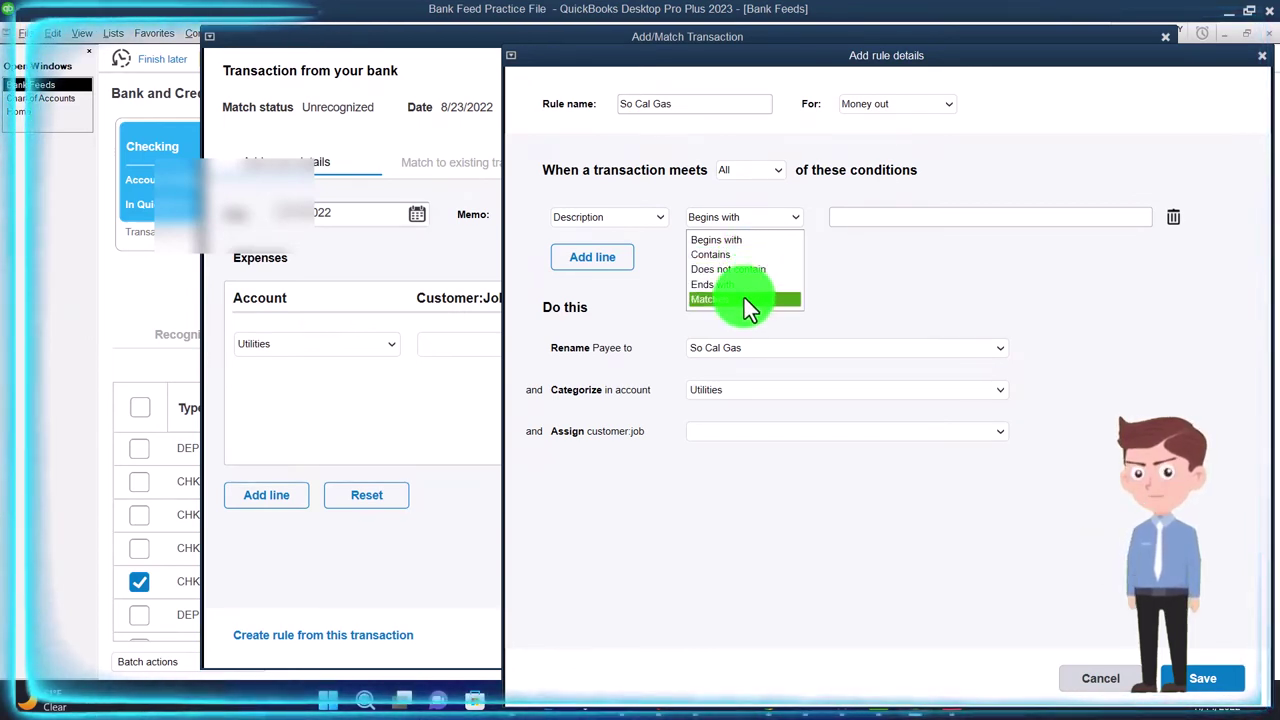
pyautogui.click(724, 241)
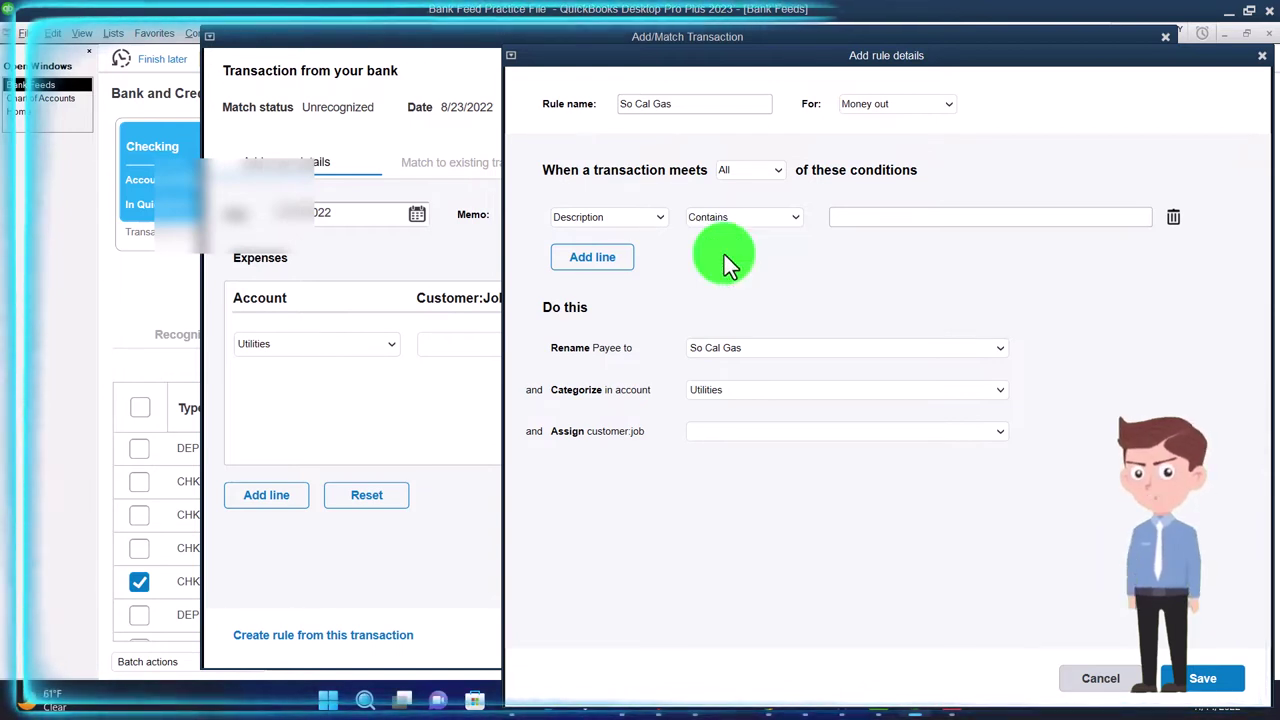
# Enter SO CAL GAS as the text the description must contain, and save the rule
pyautogui.click(849, 218)
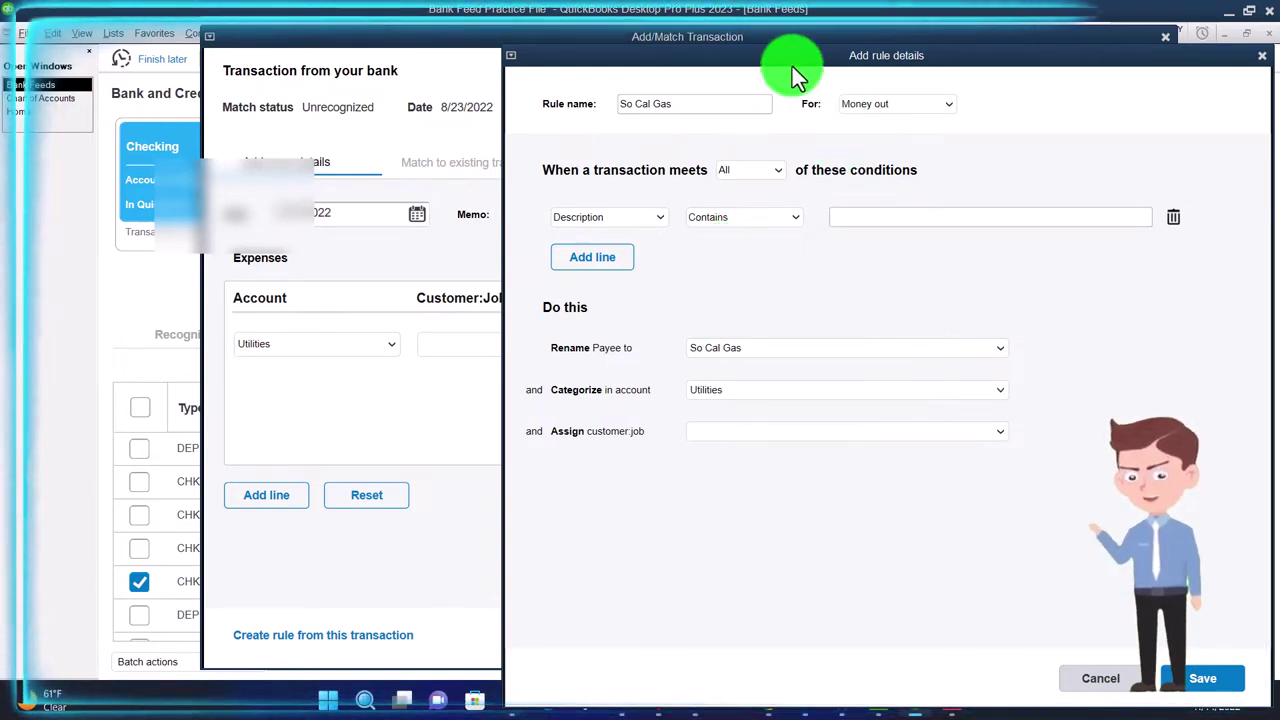
pyautogui.moveTo(792, 66); pyautogui.dragTo(739, 156)
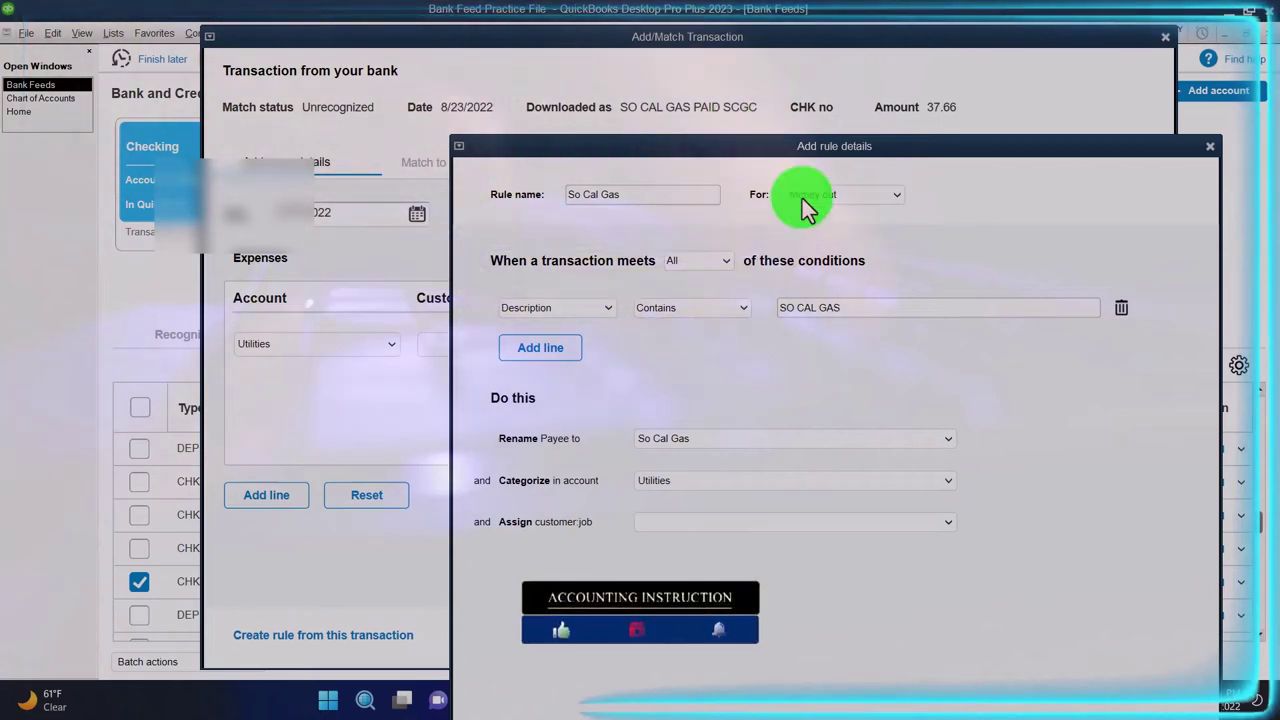
pyautogui.moveTo(837, 147); pyautogui.dragTo(845, 62)
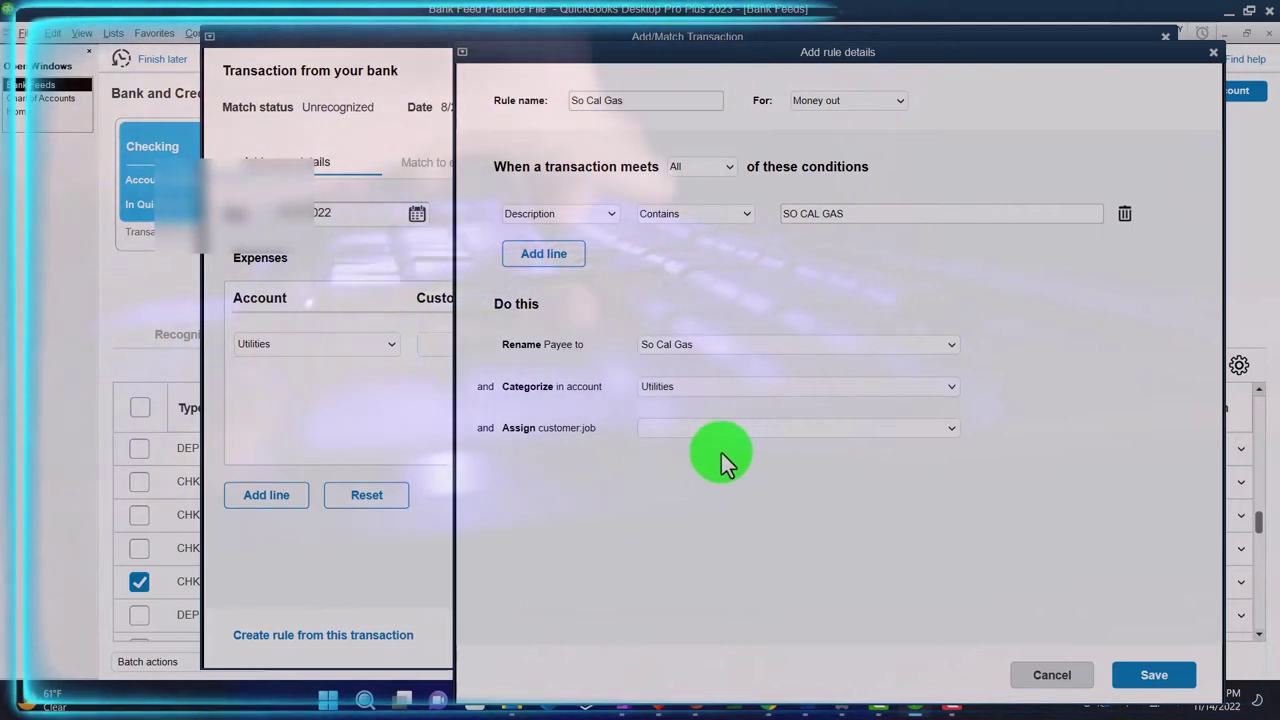
pyautogui.click(1150, 678)
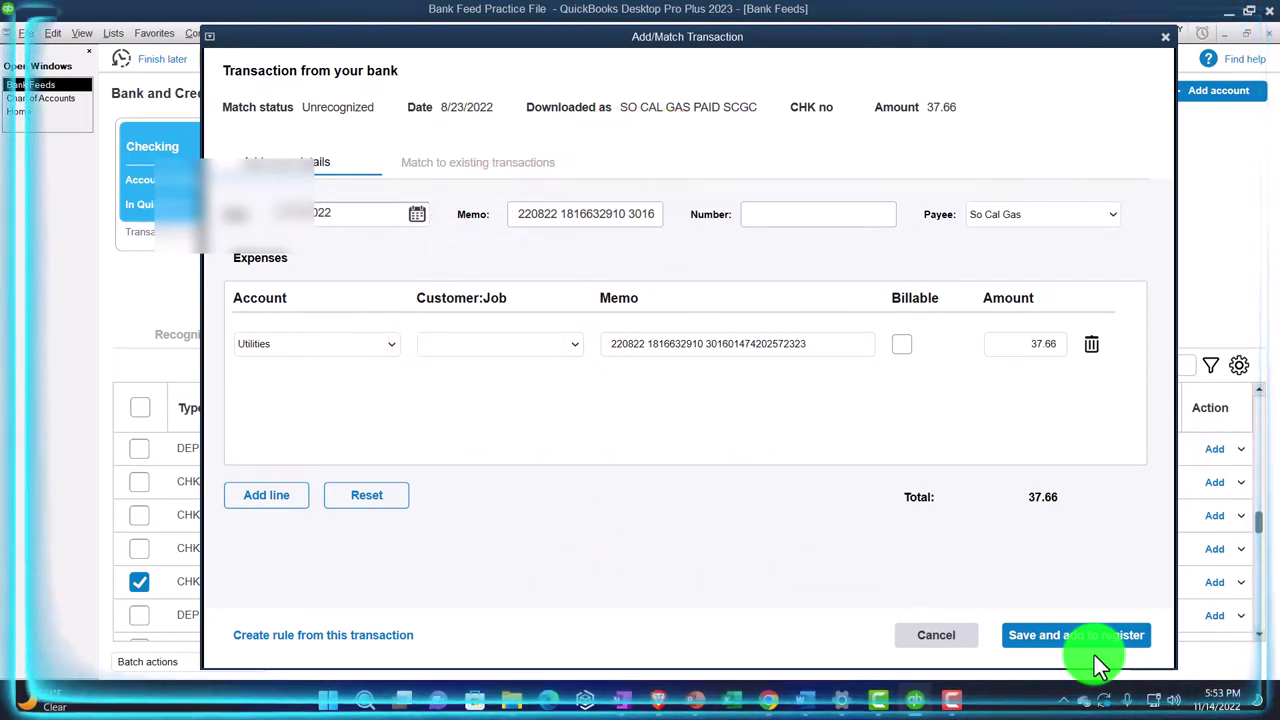
# Save and add the 8/23/2022 SO CAL GAS payment to the register, and check the added and recognized transaction lists
pyautogui.click(1097, 660)
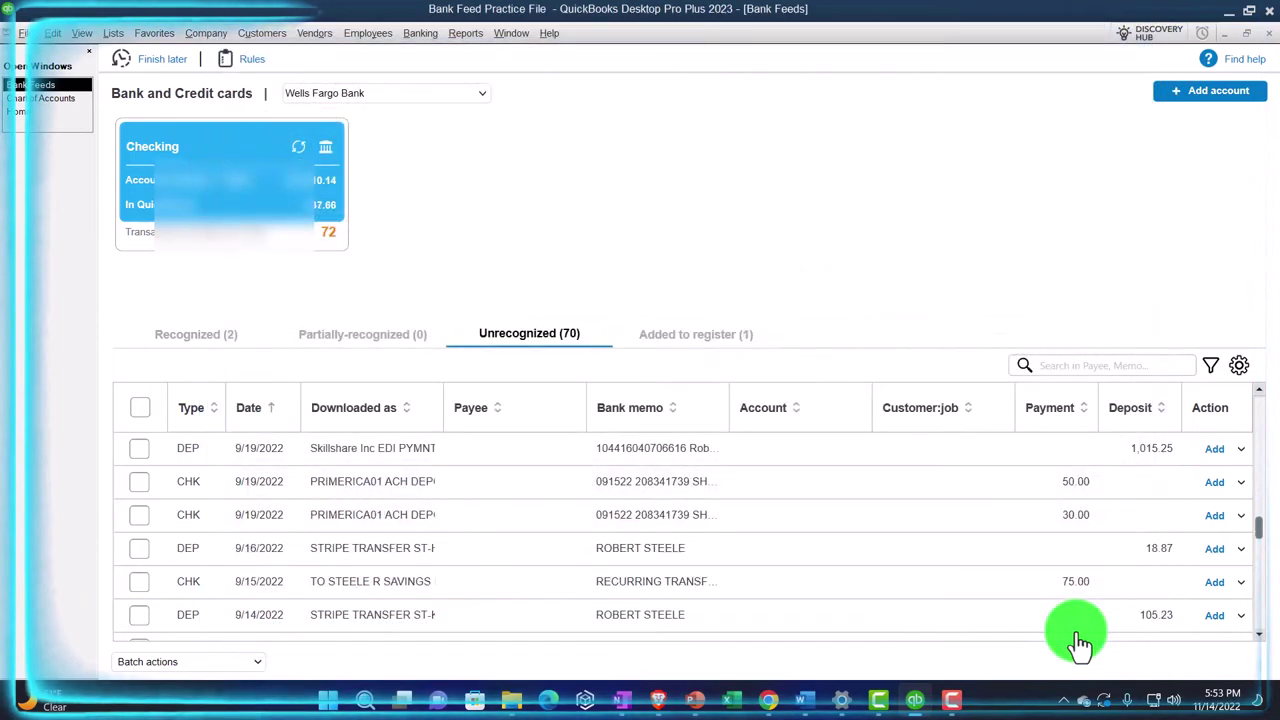
pyautogui.click(699, 339)
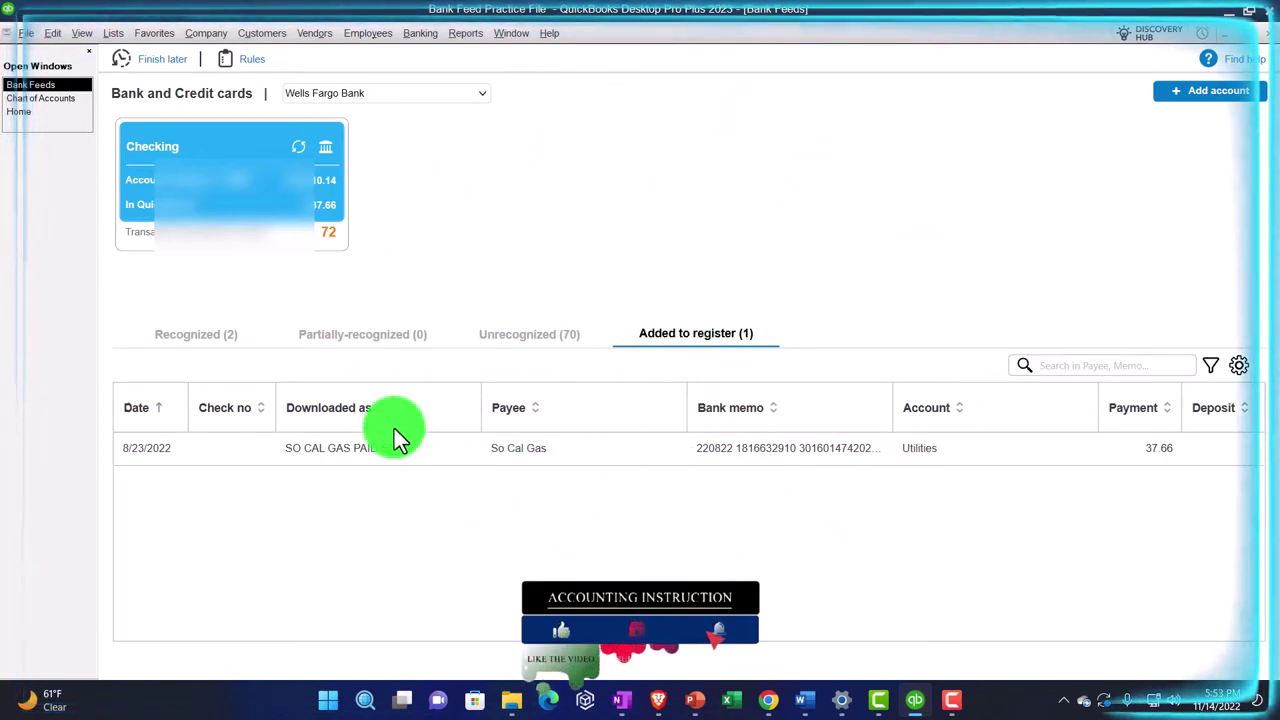
pyautogui.click(211, 333)
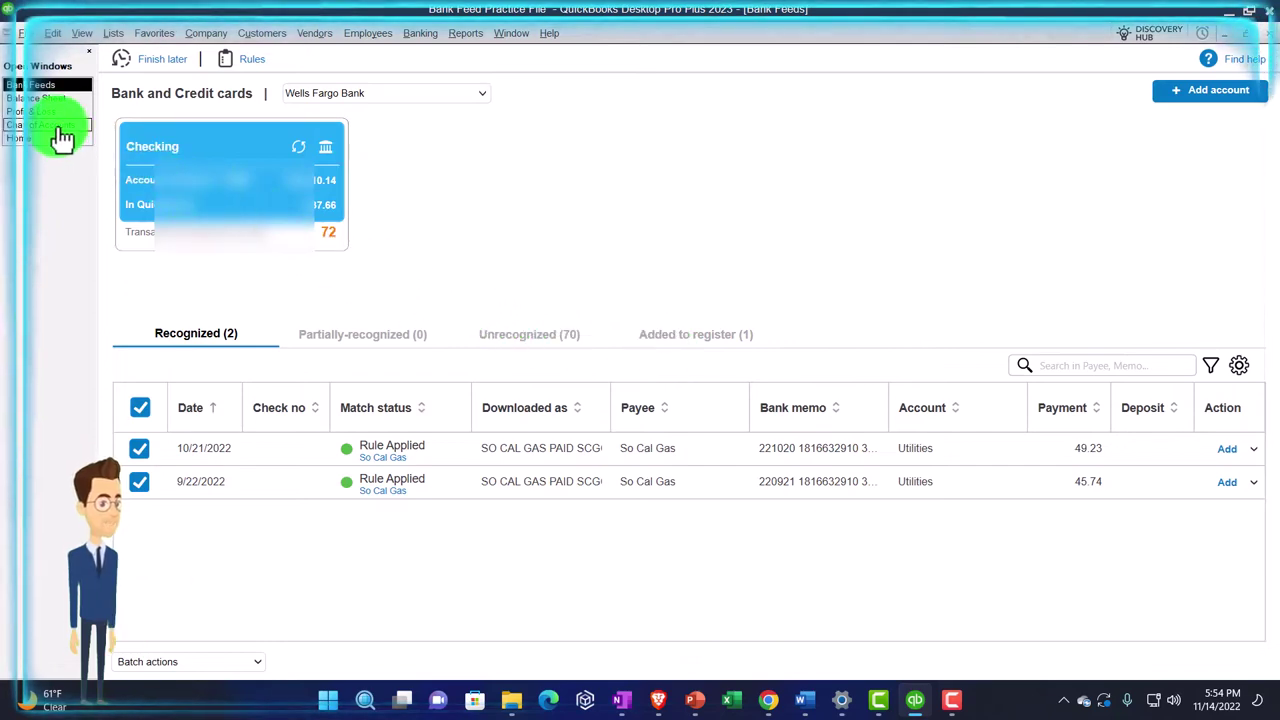
# Review the 2022 Profit & Loss and Balance Sheet, trace the Checking balance to its So Cal Gas check, and return to the Balance Sheet
pyautogui.click(38, 112)
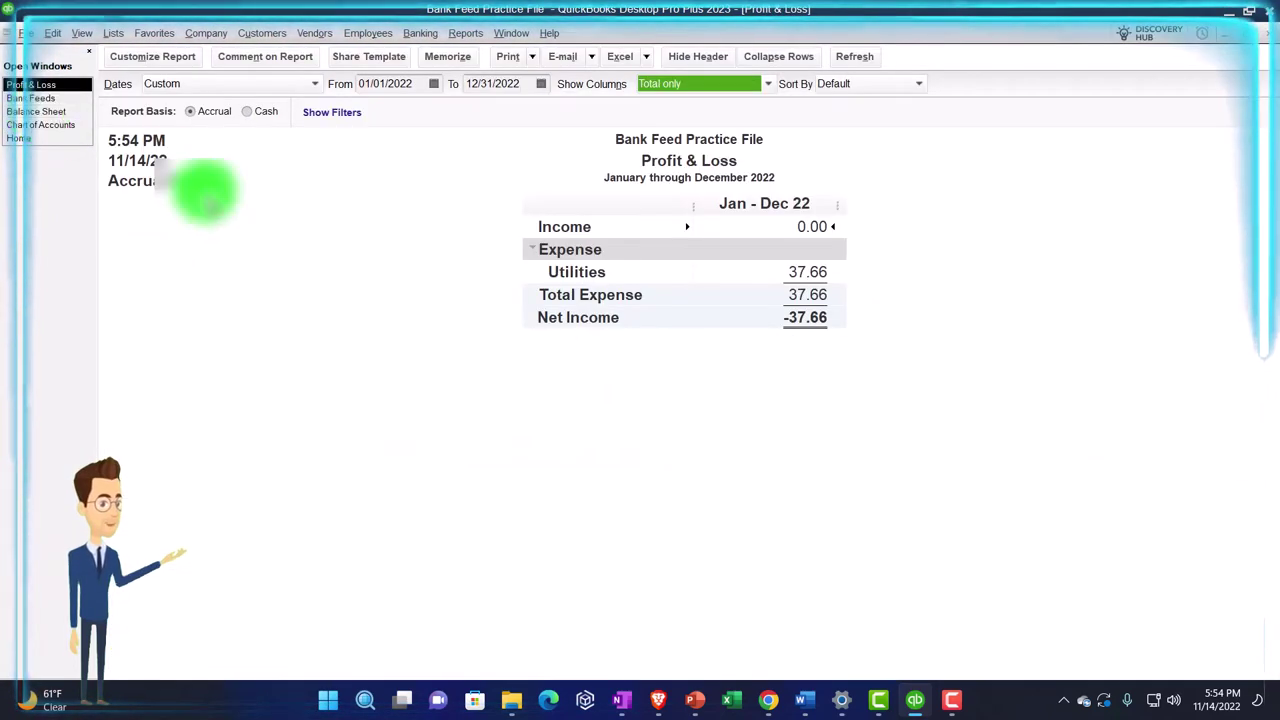
pyautogui.click(52, 112)
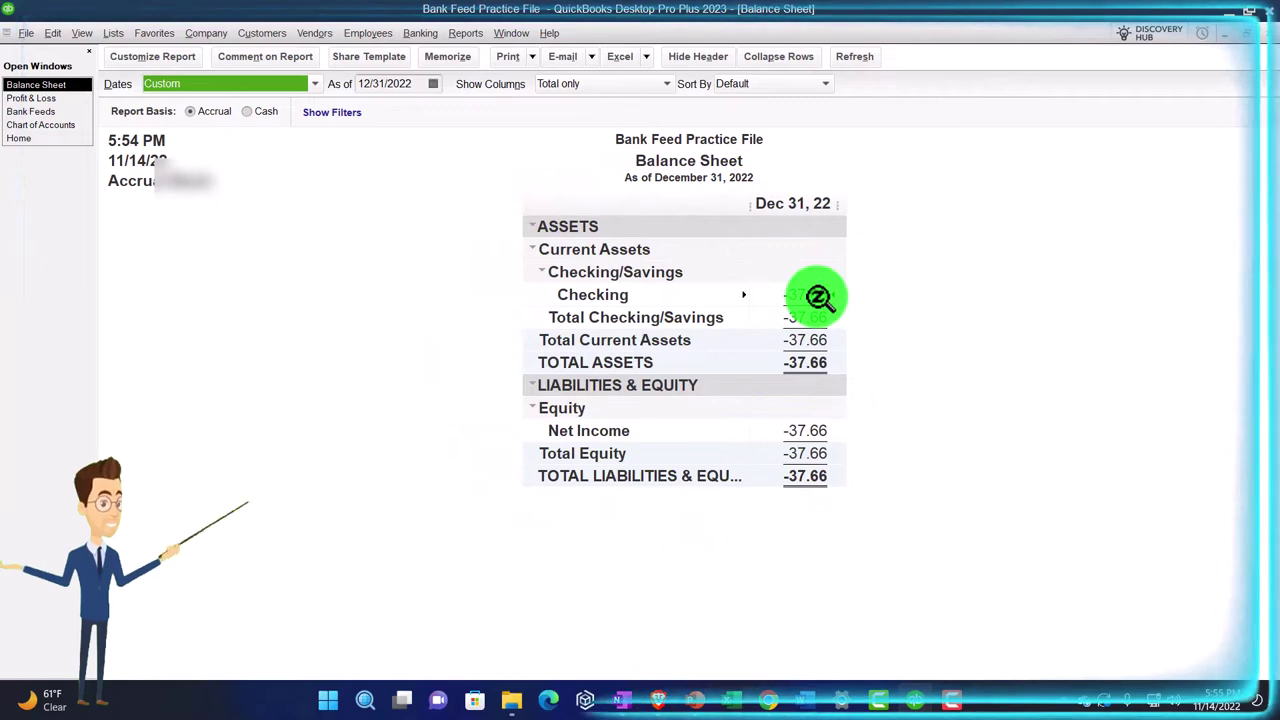
pyautogui.doubleClick(817, 296)
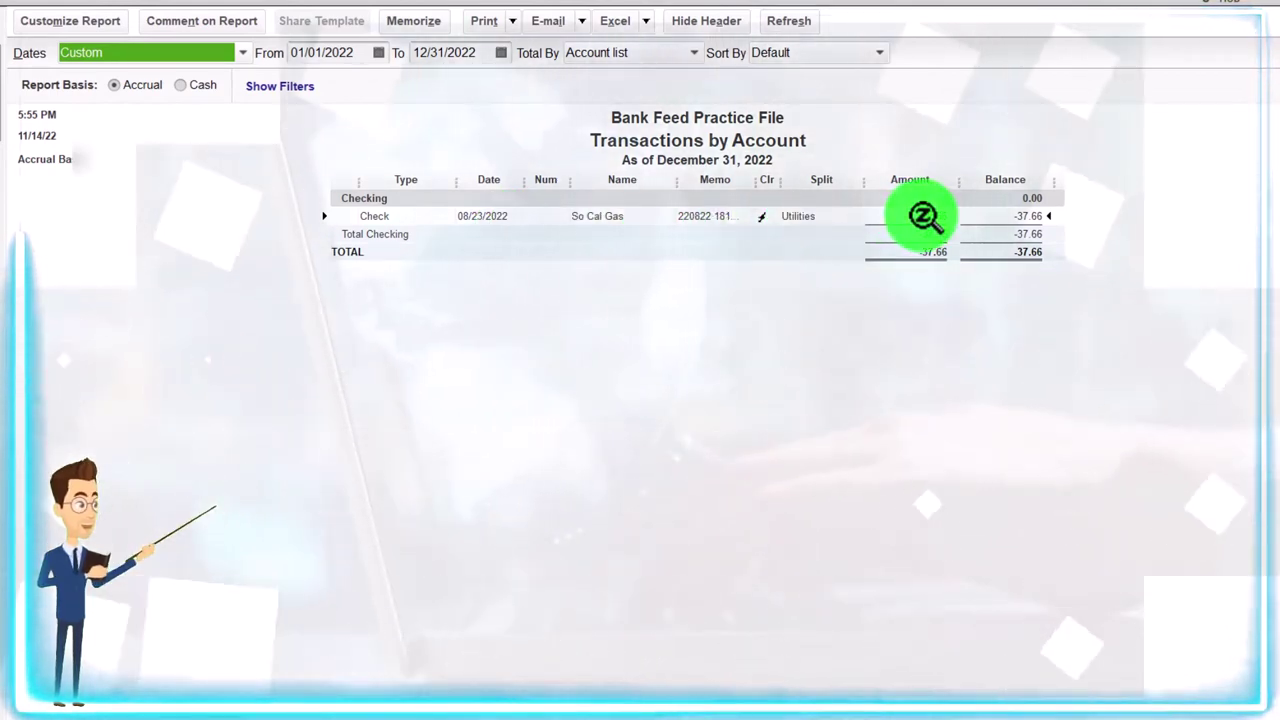
pyautogui.doubleClick(922, 216)
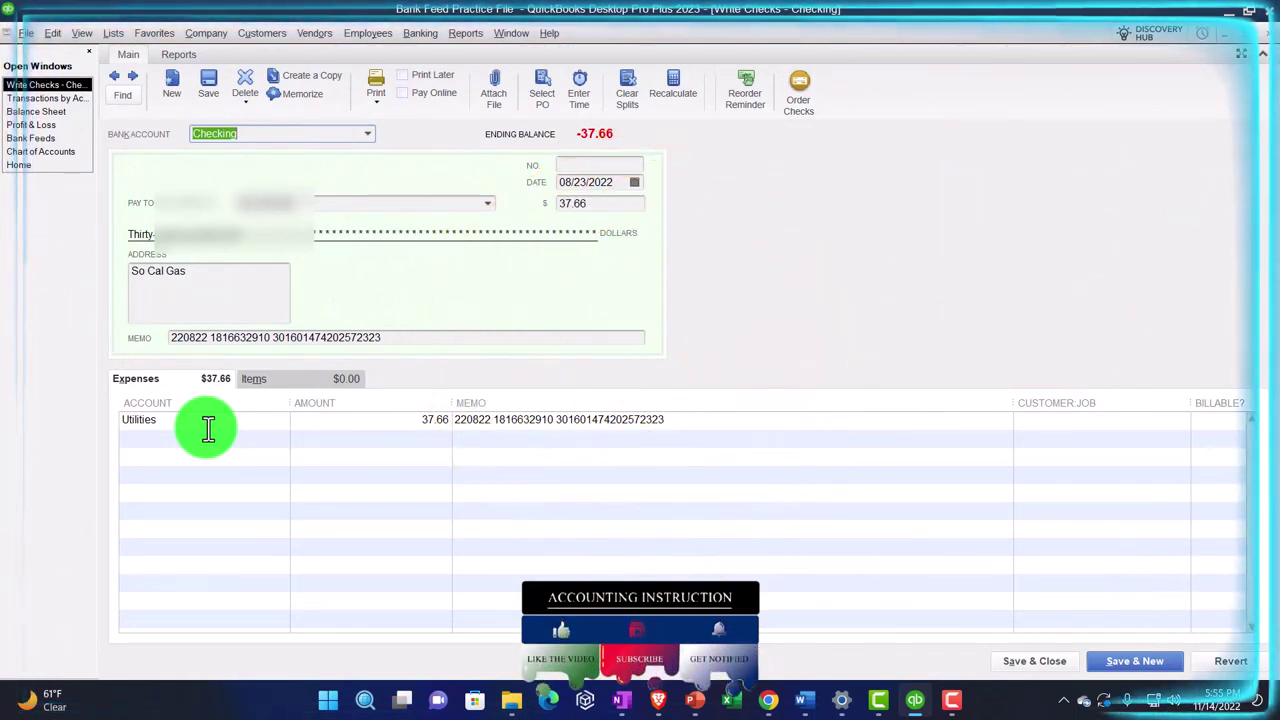
pyautogui.click(1265, 45)
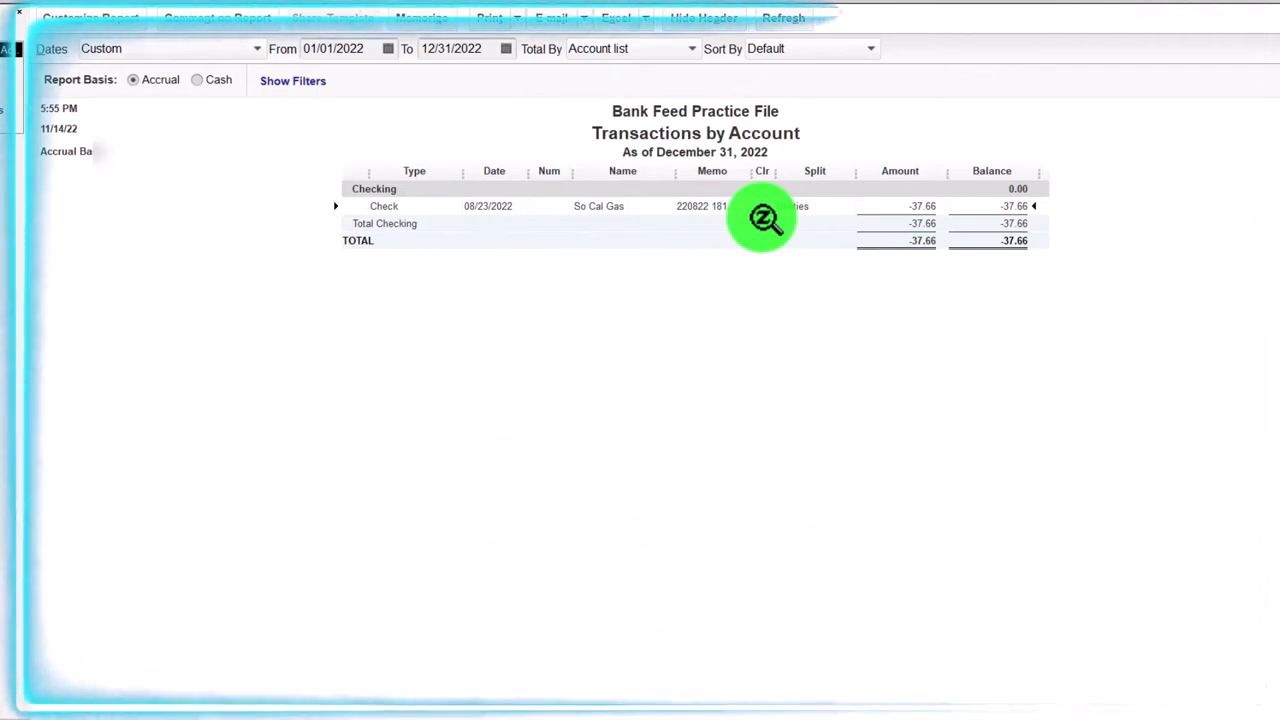
pyautogui.click(1266, 36)
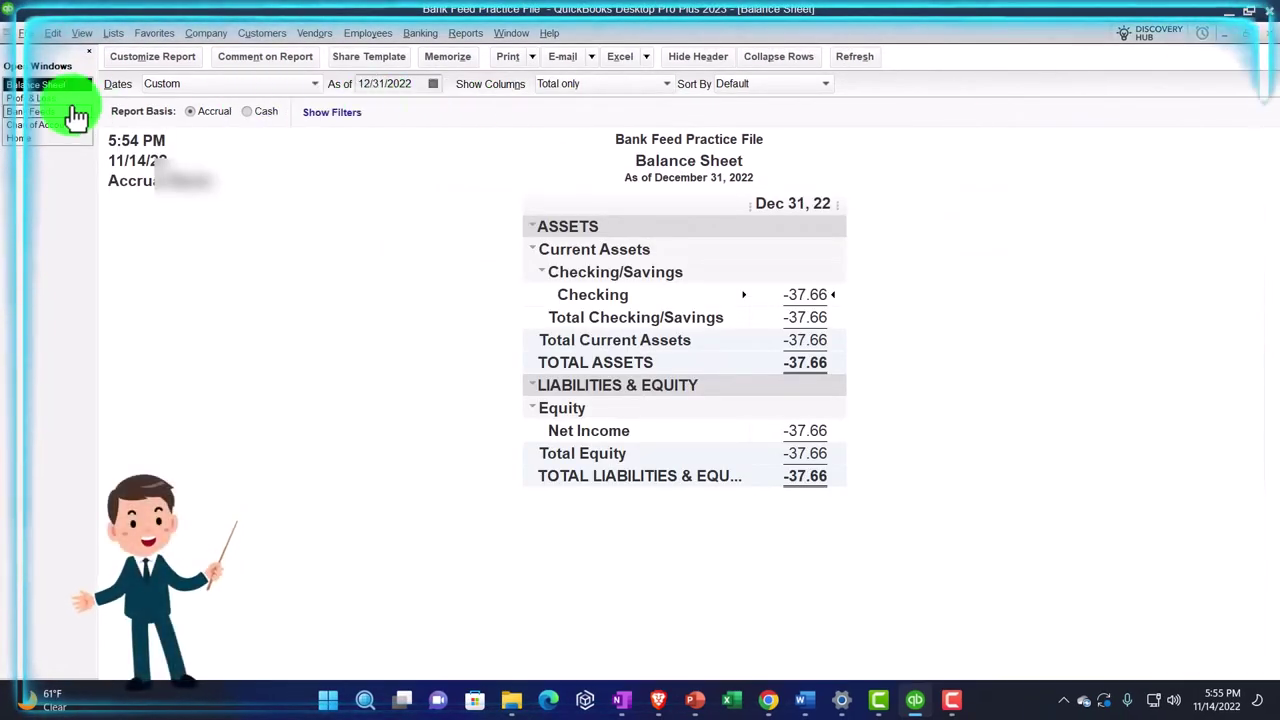
# Compare the Utilities expense and net income on the Profit & Loss with the equity section of the Balance Sheet
pyautogui.click(46, 100)
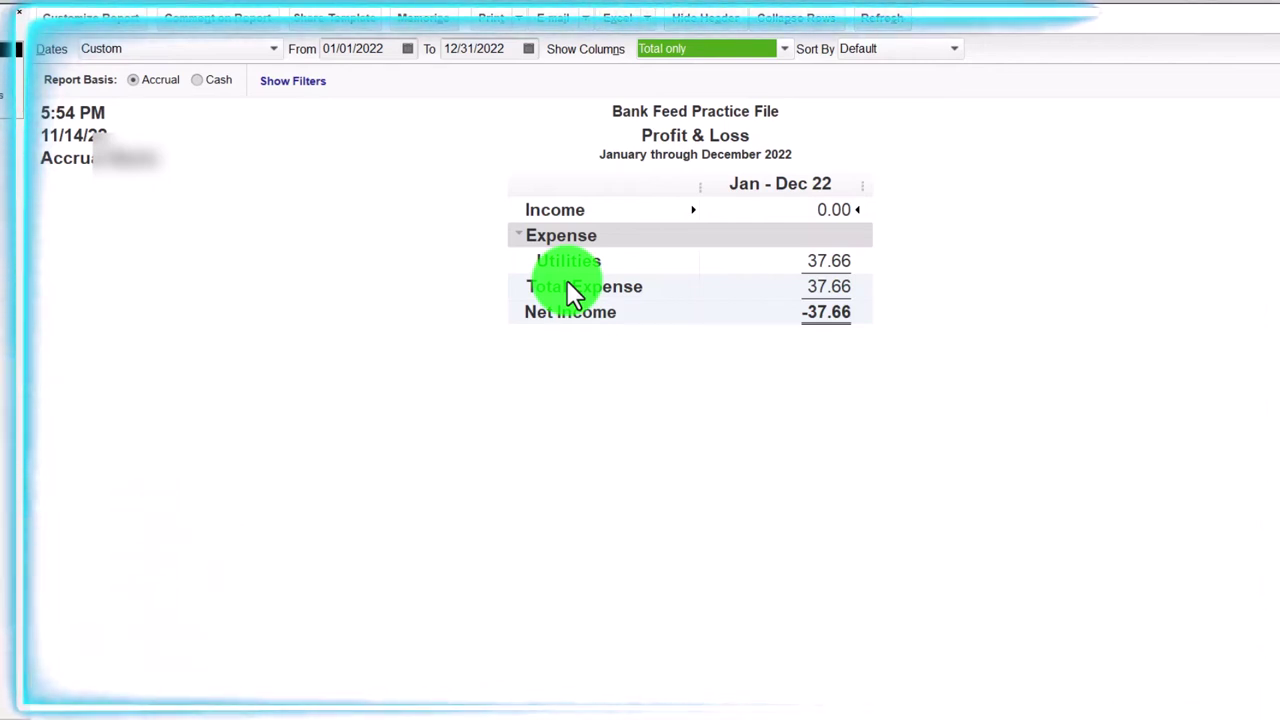
pyautogui.doubleClick(545, 280)
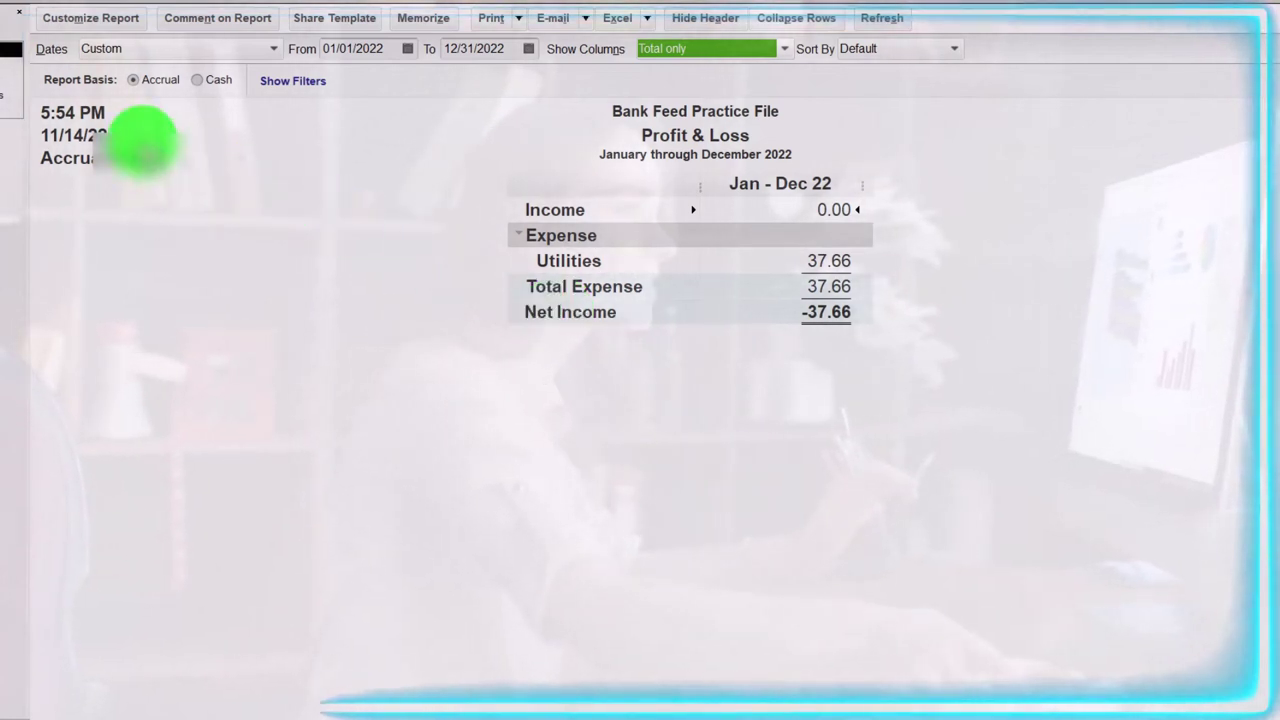
pyautogui.click(5, 100)
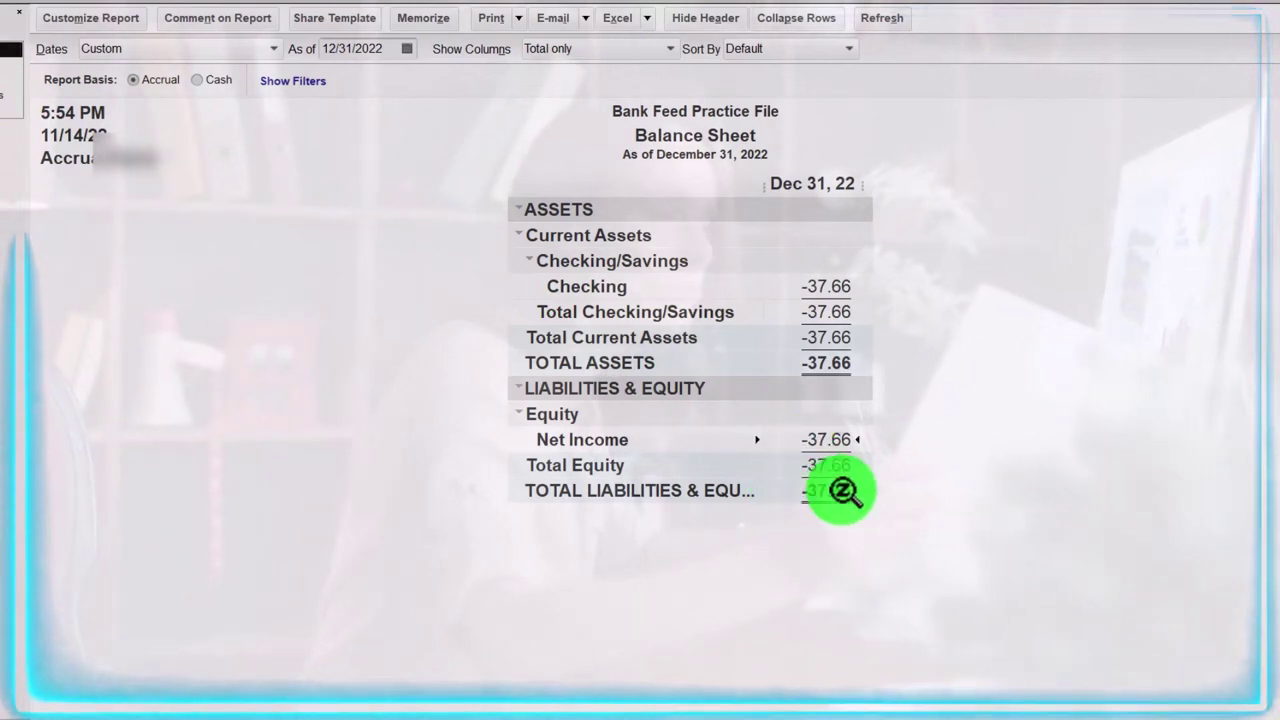
# Open the Vendor Center and examine the transactions recorded for the So Cal Gas vendor
pyautogui.click(360, 49)
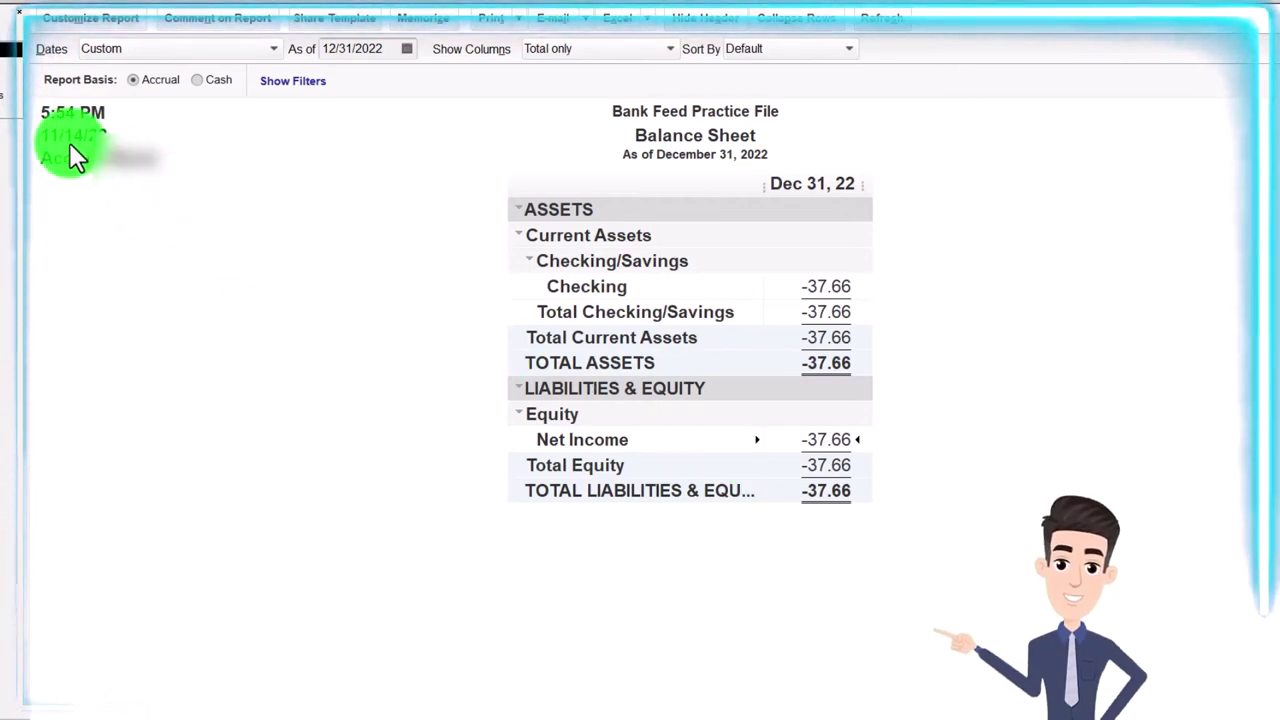
pyautogui.click(290, 20)
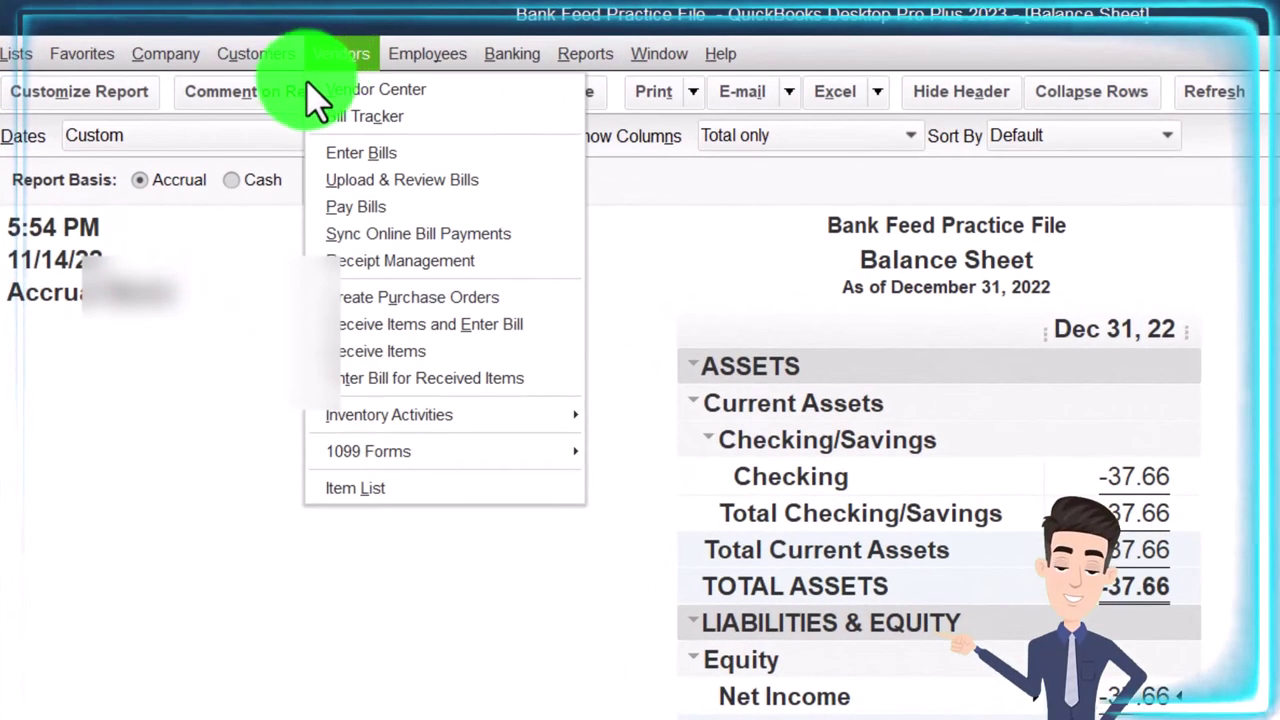
pyautogui.click(408, 100)
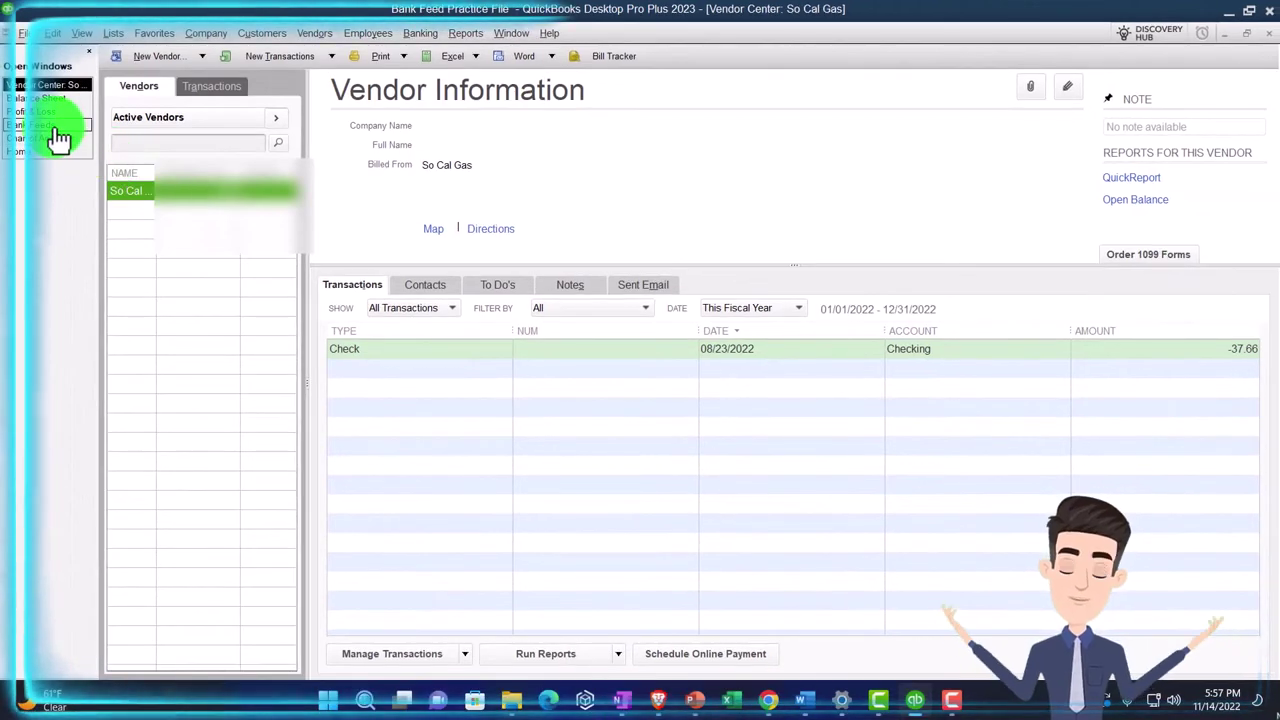
# Return to the Wells Fargo bank feed and sort the unrecognized transactions by their downloaded description to find the Verizon Wireless payments
pyautogui.click(57, 126)
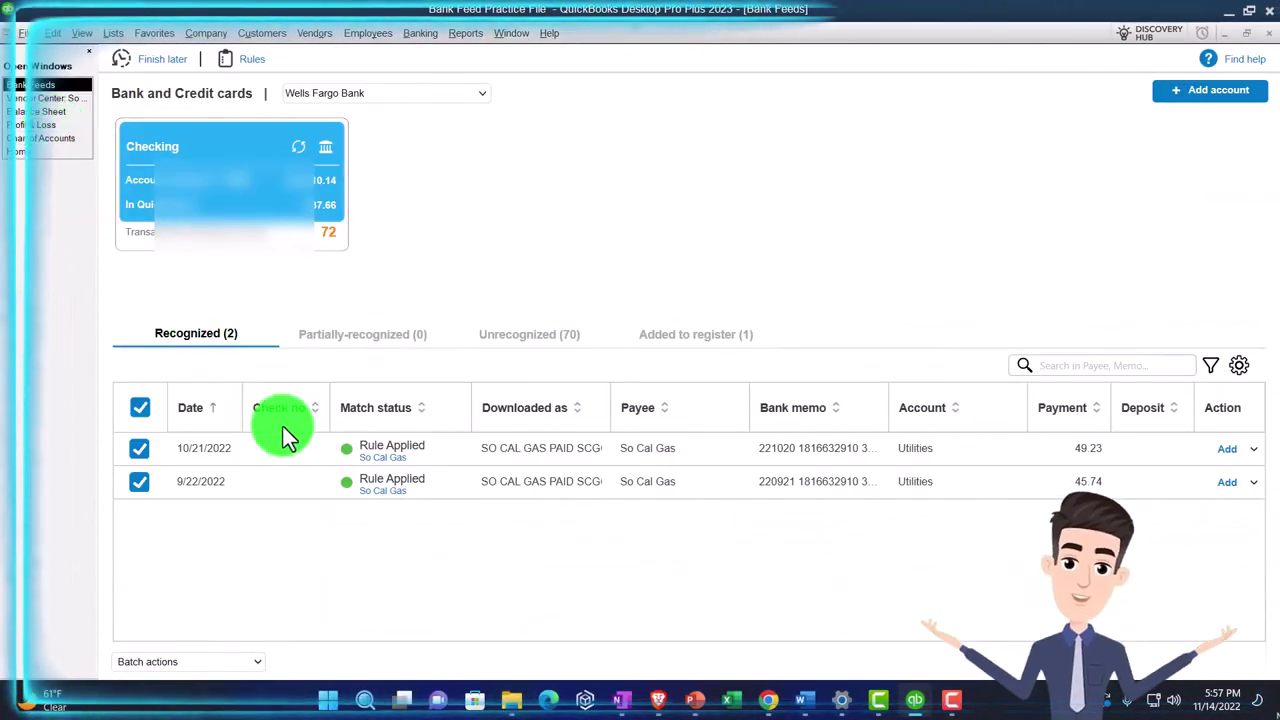
pyautogui.click(526, 340)
pyautogui.scroll(-10, 513, 520)
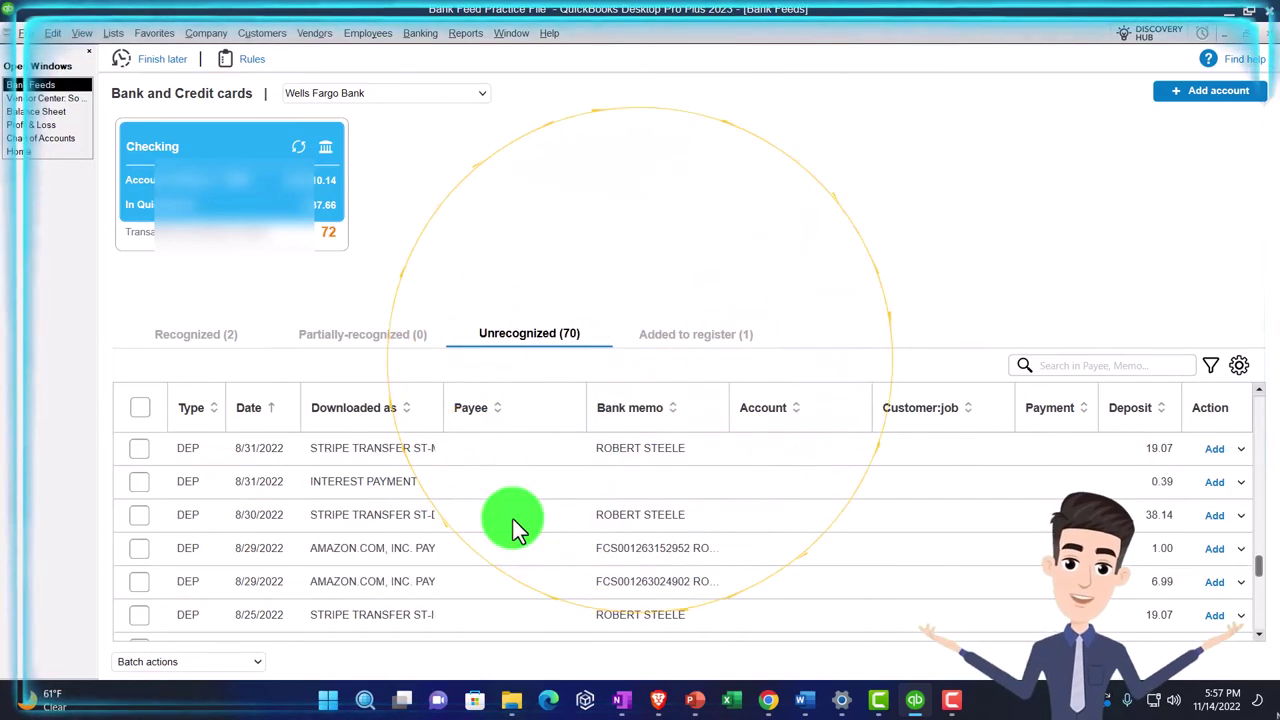
pyautogui.click(352, 407)
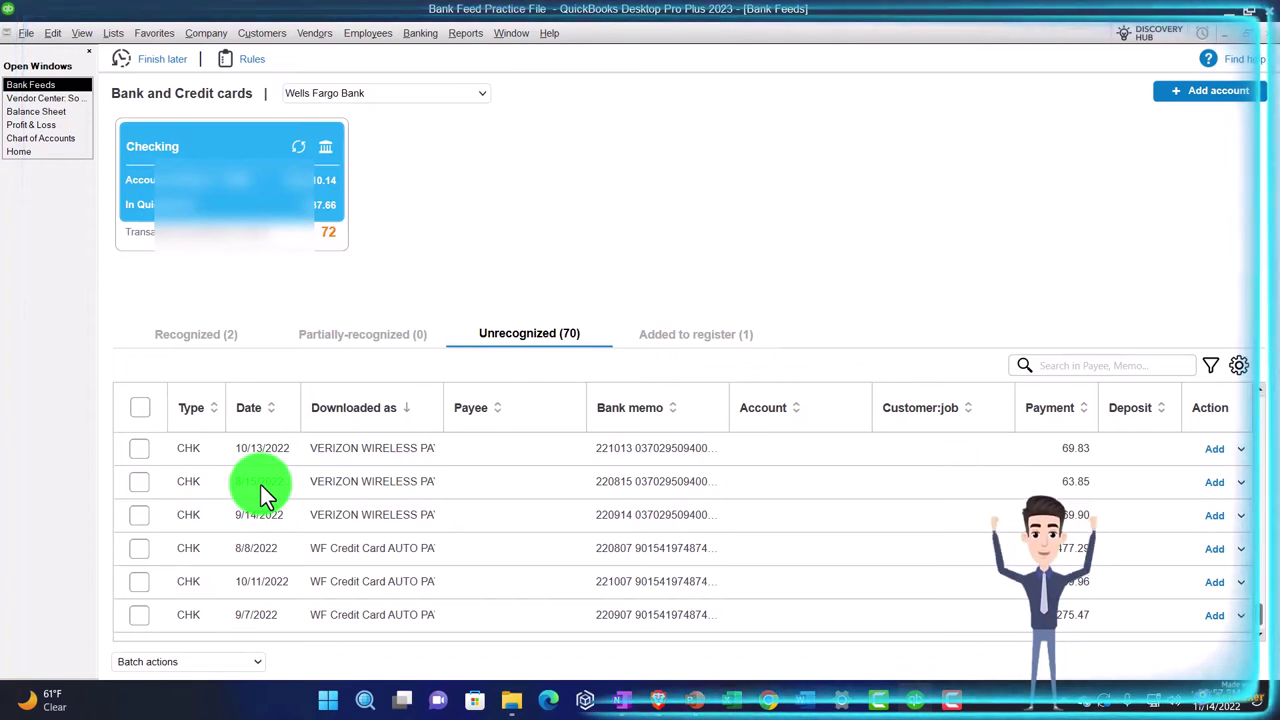
# Set the payee of the 8/15/2022 Verizon Wireless payment to Verizon Wireless and quick-add that name as a vendor
pyautogui.click(506, 488)
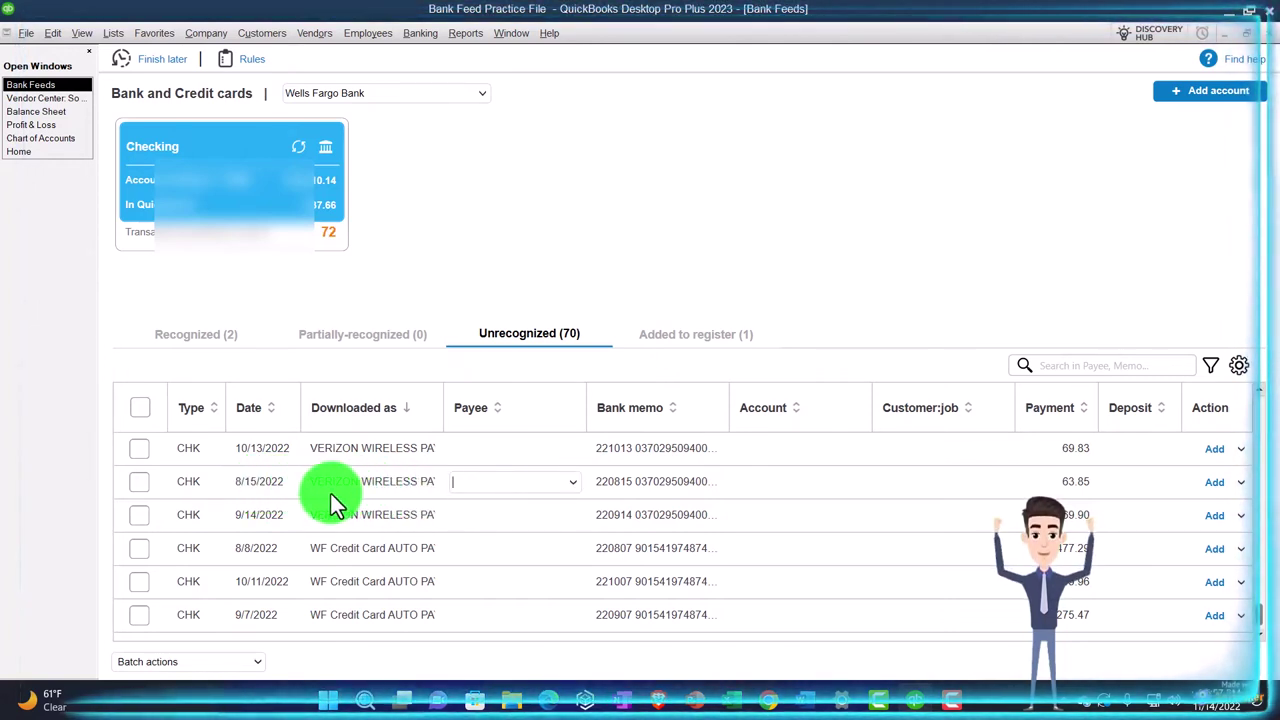
pyautogui.write('Ver')
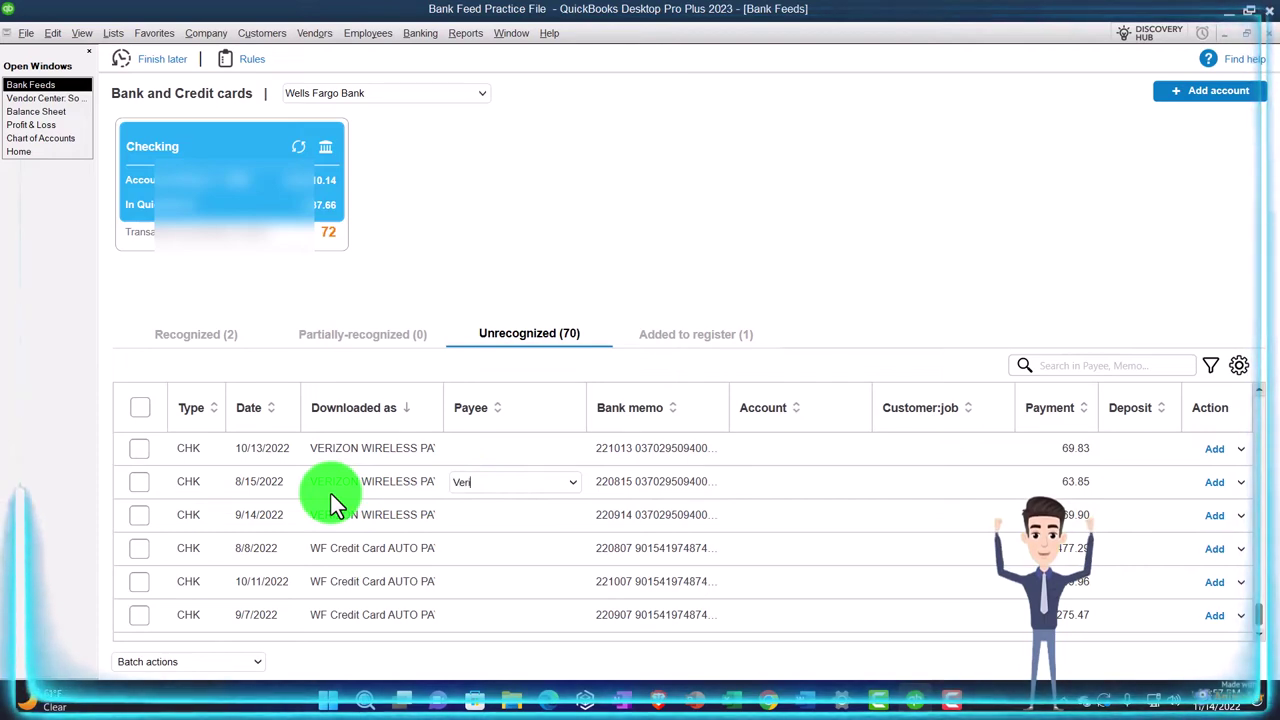
pyautogui.write('izon Wo')
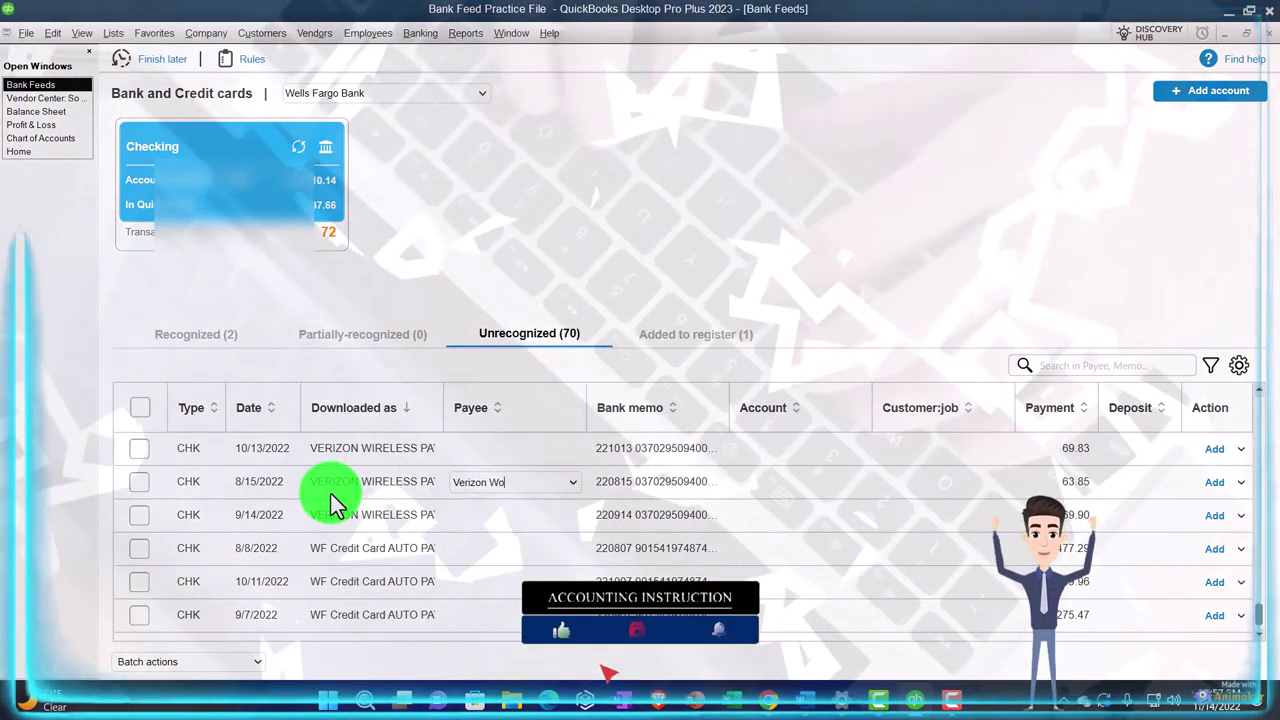
pyautogui.write('re')
pyautogui.write('ss')
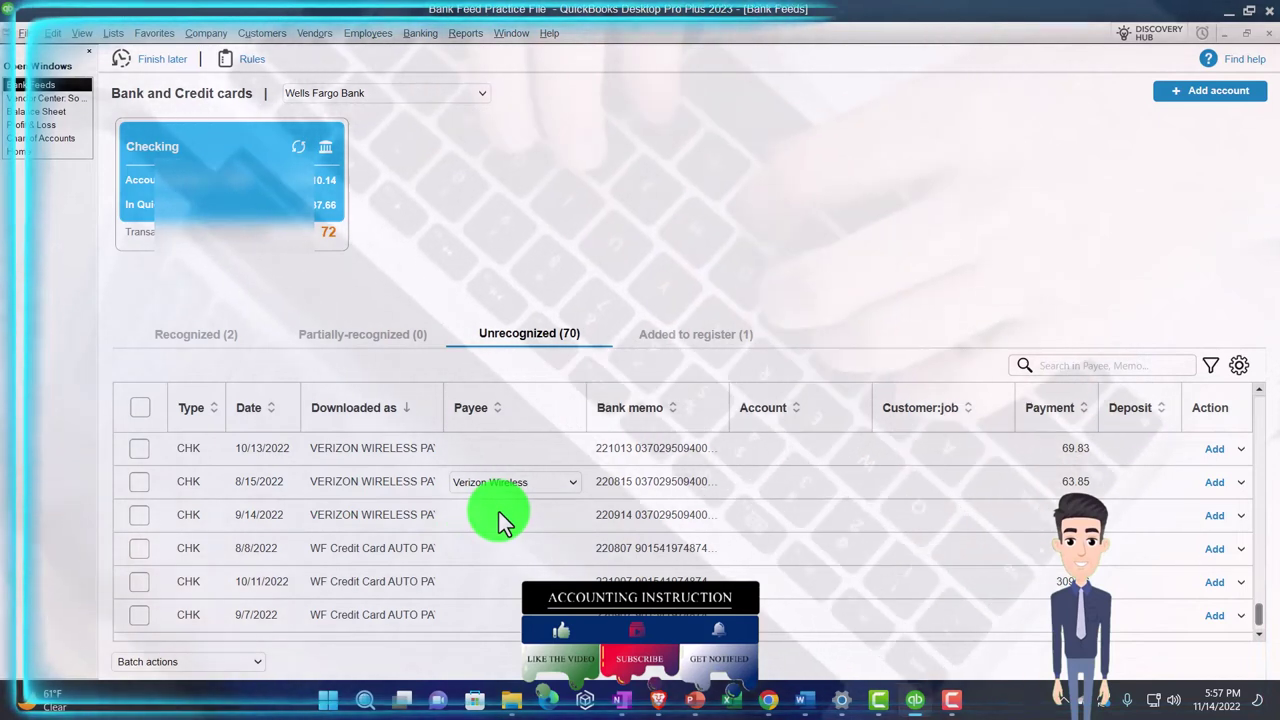
pyautogui.press('Tab')
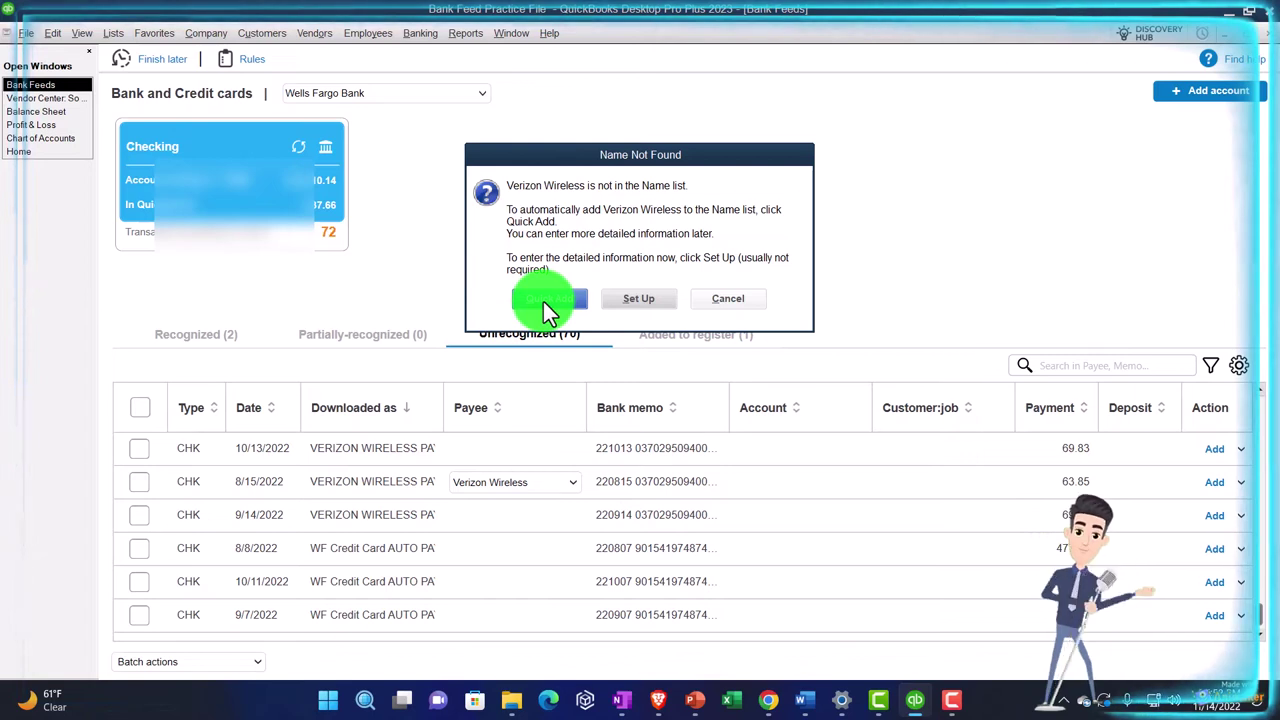
pyautogui.click(543, 301)
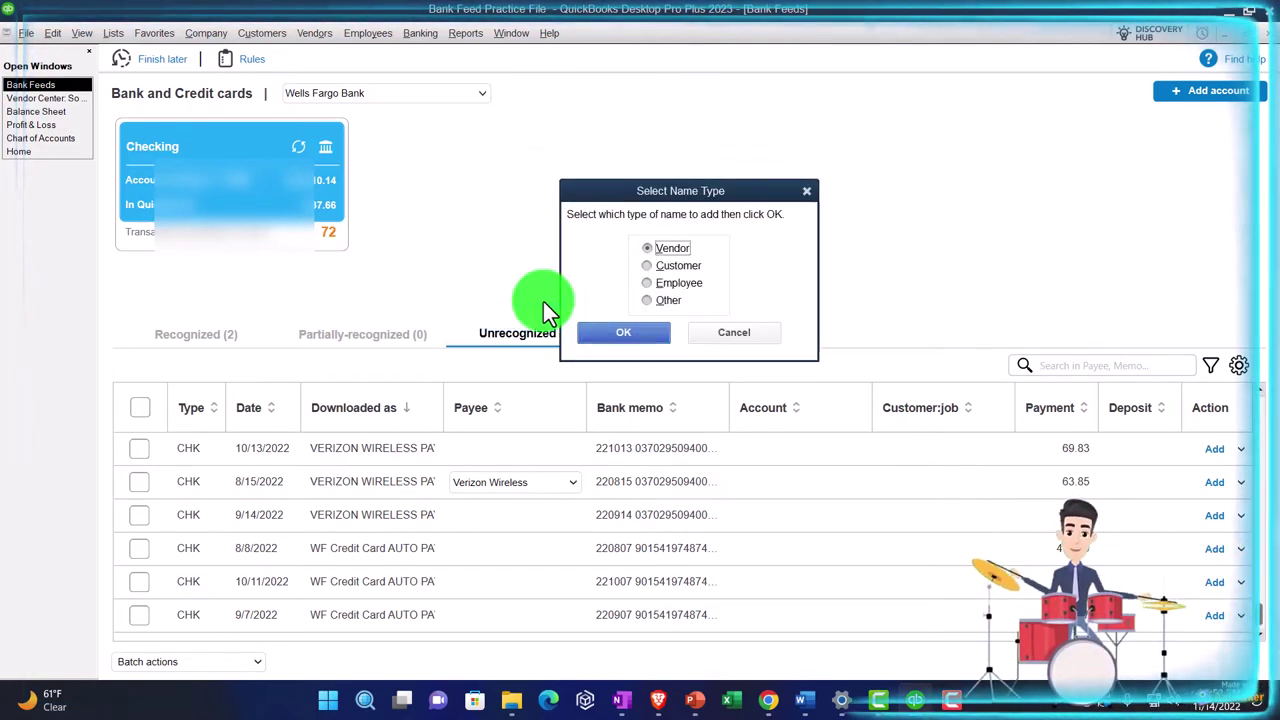
pyautogui.click(614, 331)
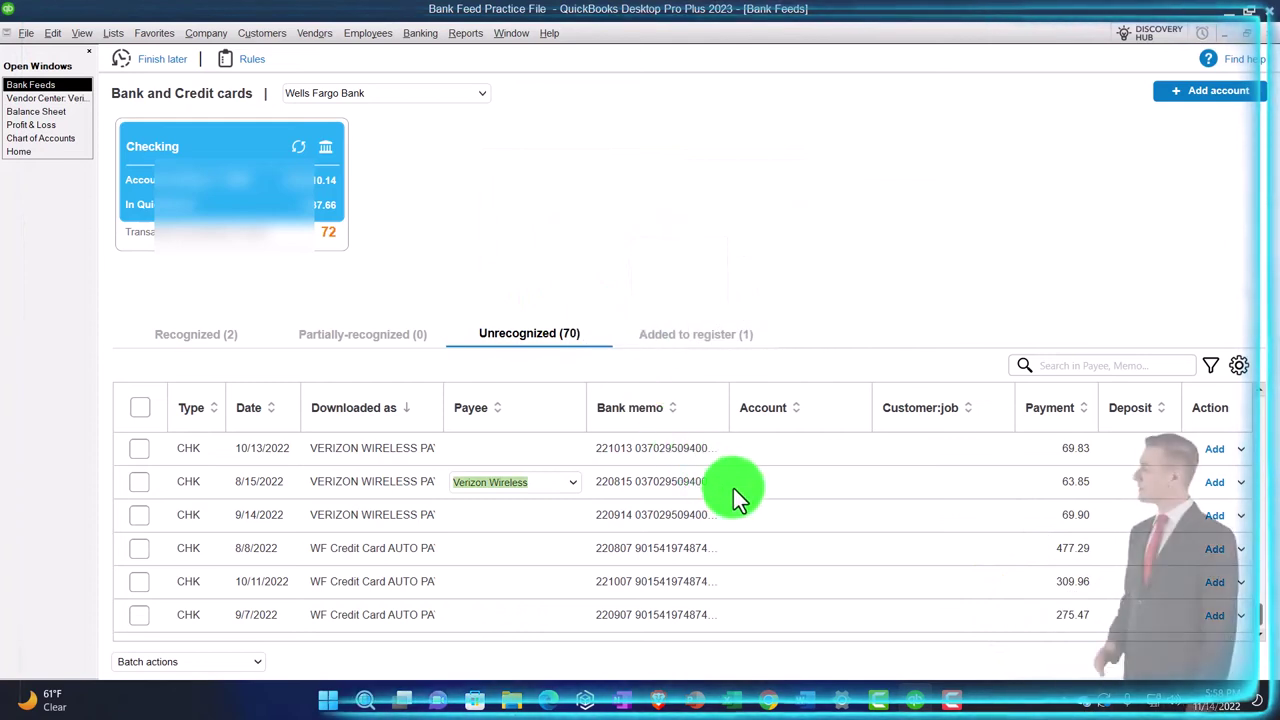
# Assign the 8/15/2022 Verizon Wireless payment to a new Expense account named Telephone
pyautogui.click(763, 485)
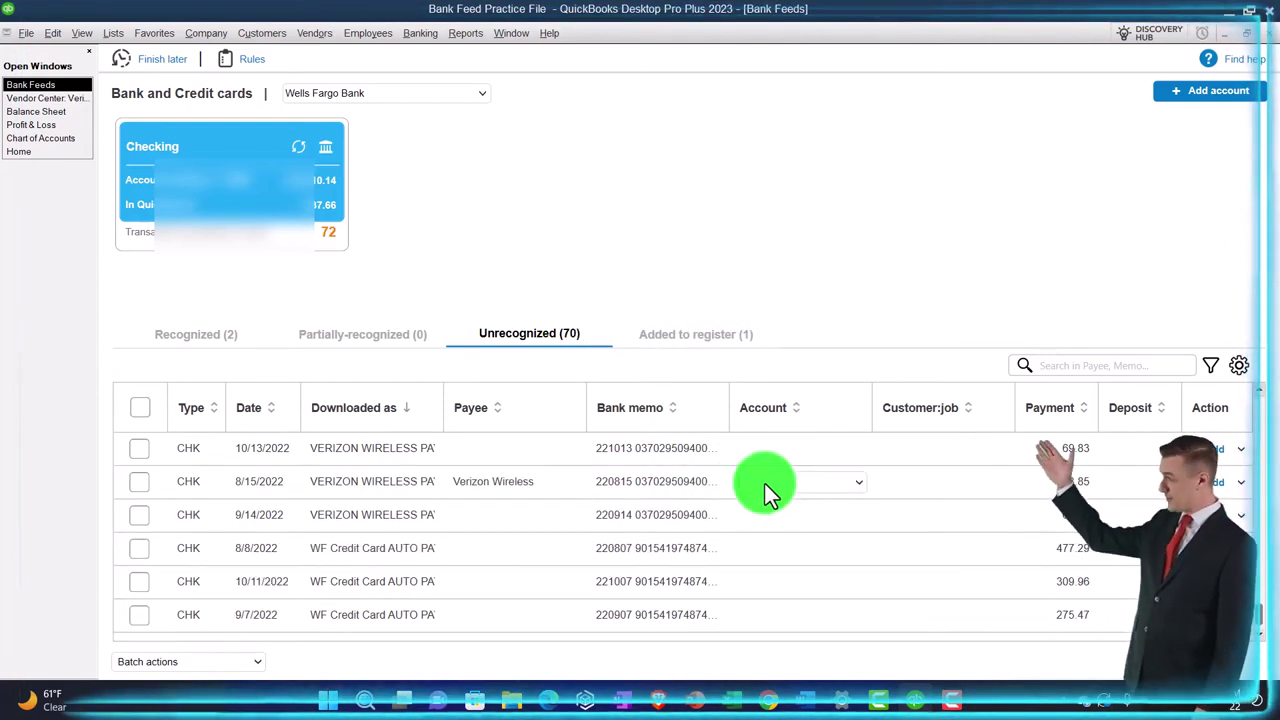
pyautogui.click(766, 490)
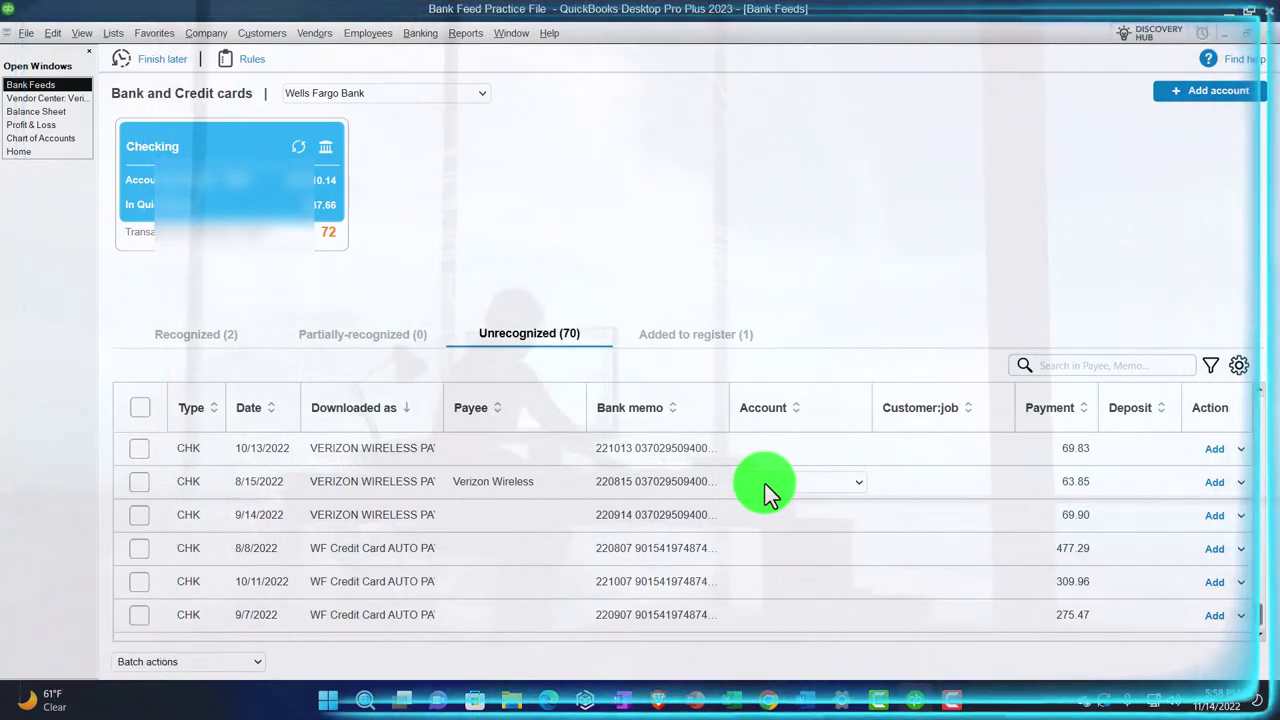
pyautogui.write('Telephone')
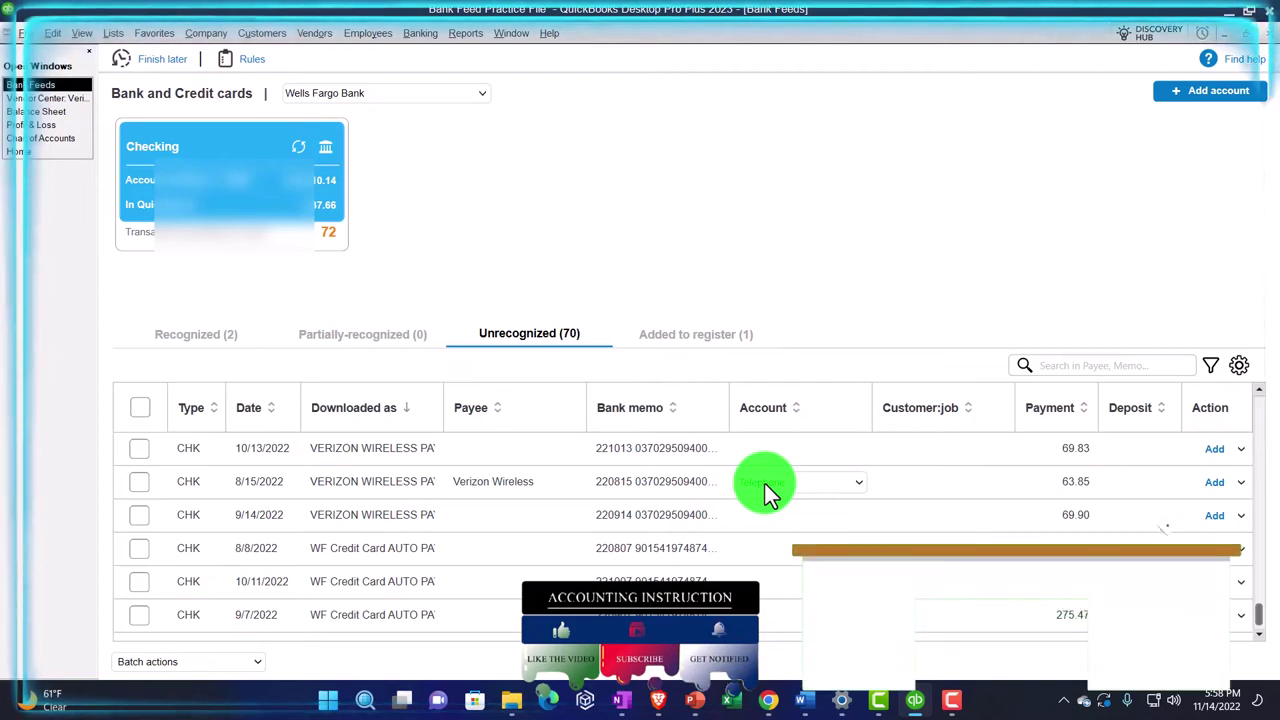
pyautogui.press('Tab')
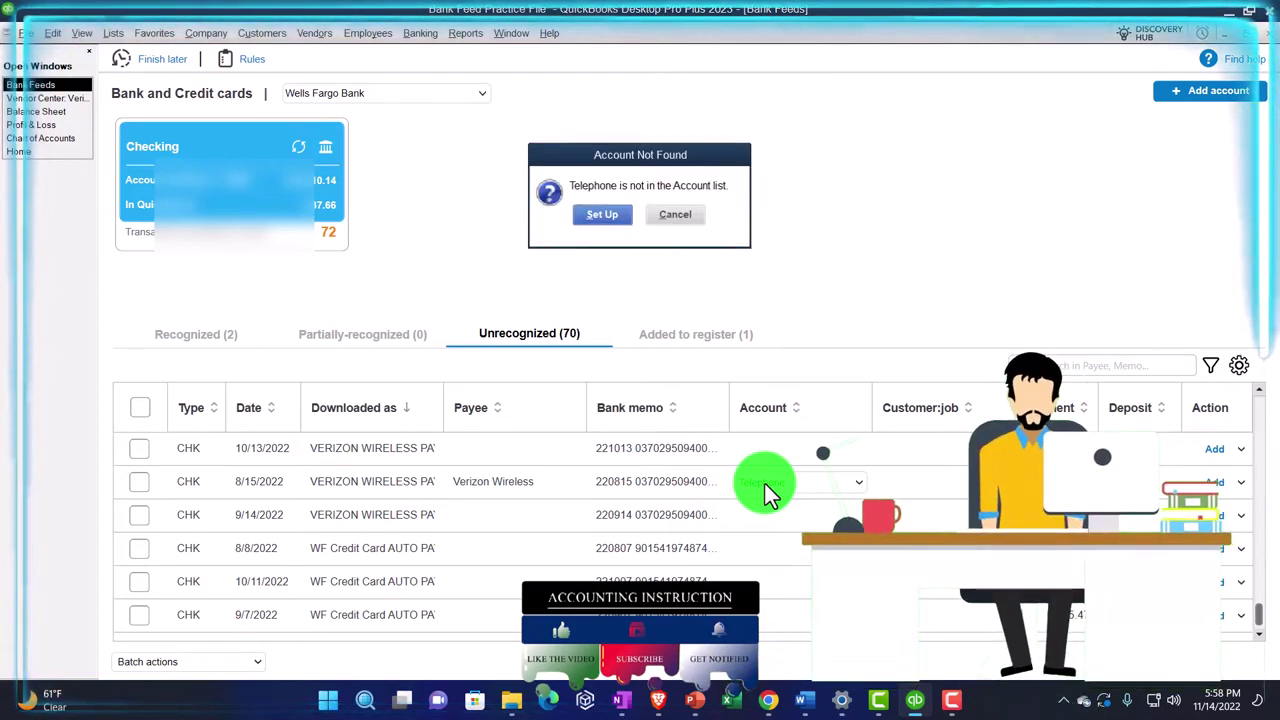
pyautogui.click(606, 214)
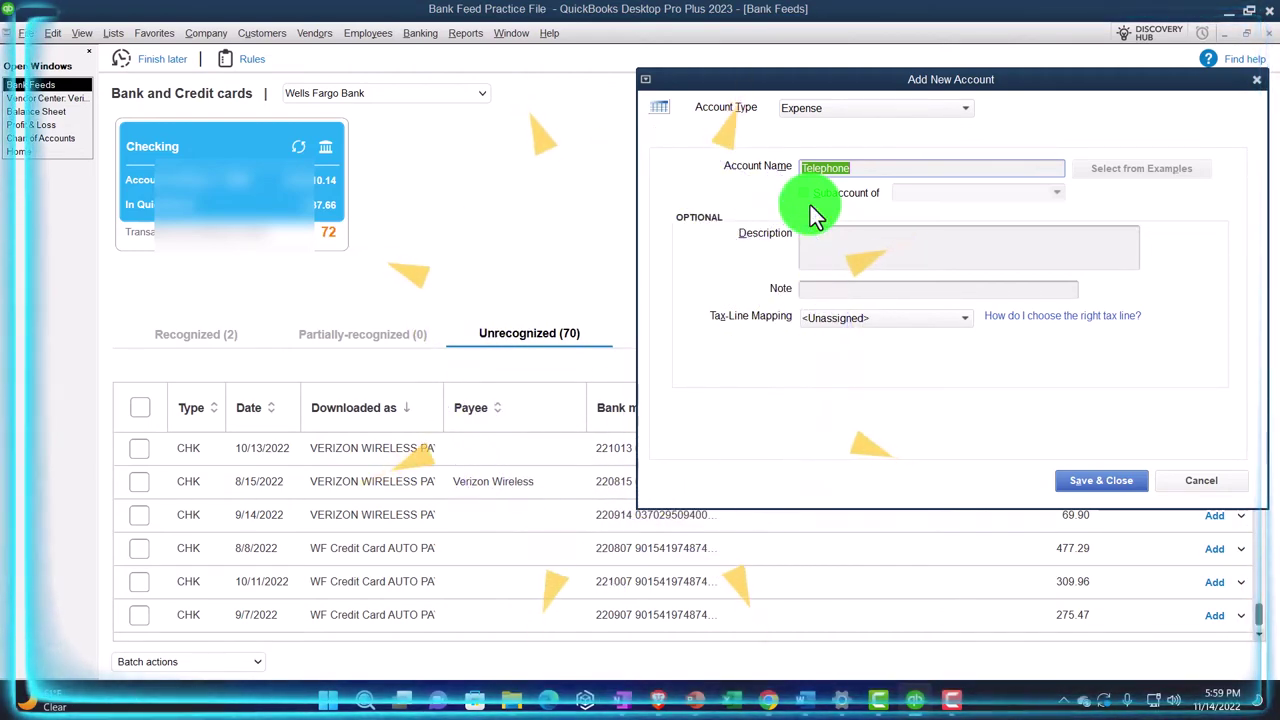
pyautogui.click(808, 248)
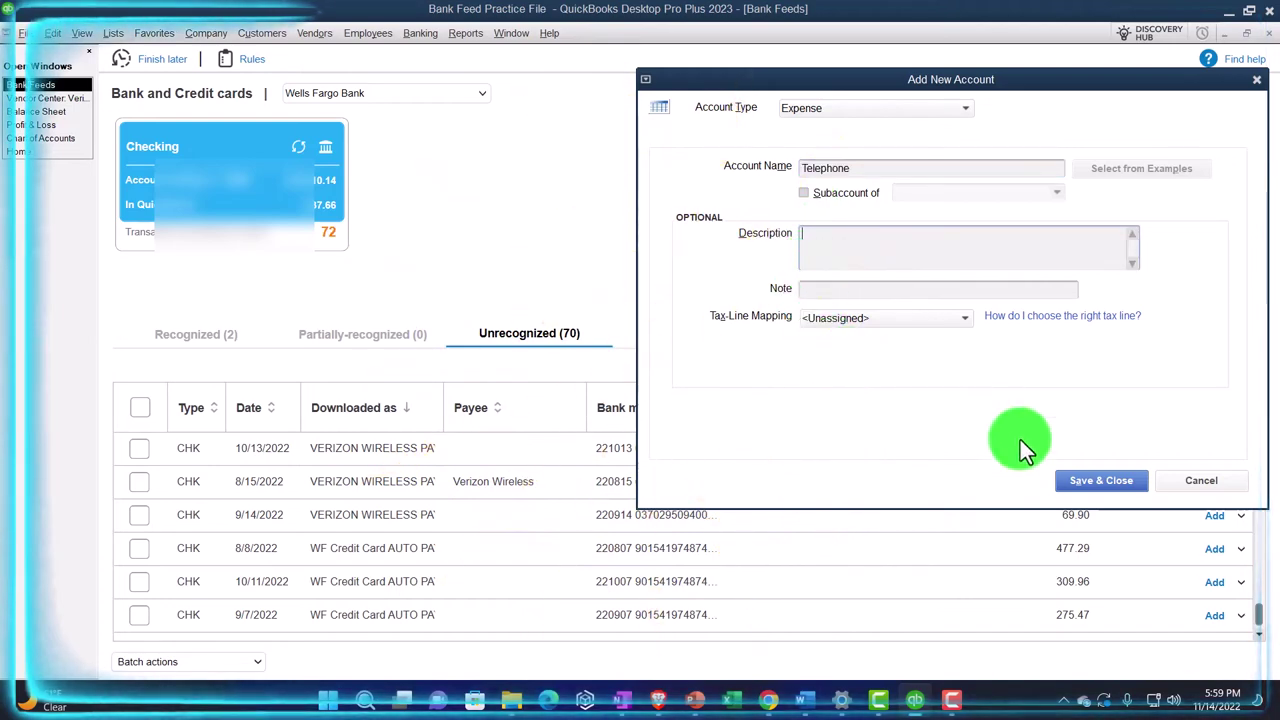
pyautogui.click(1095, 484)
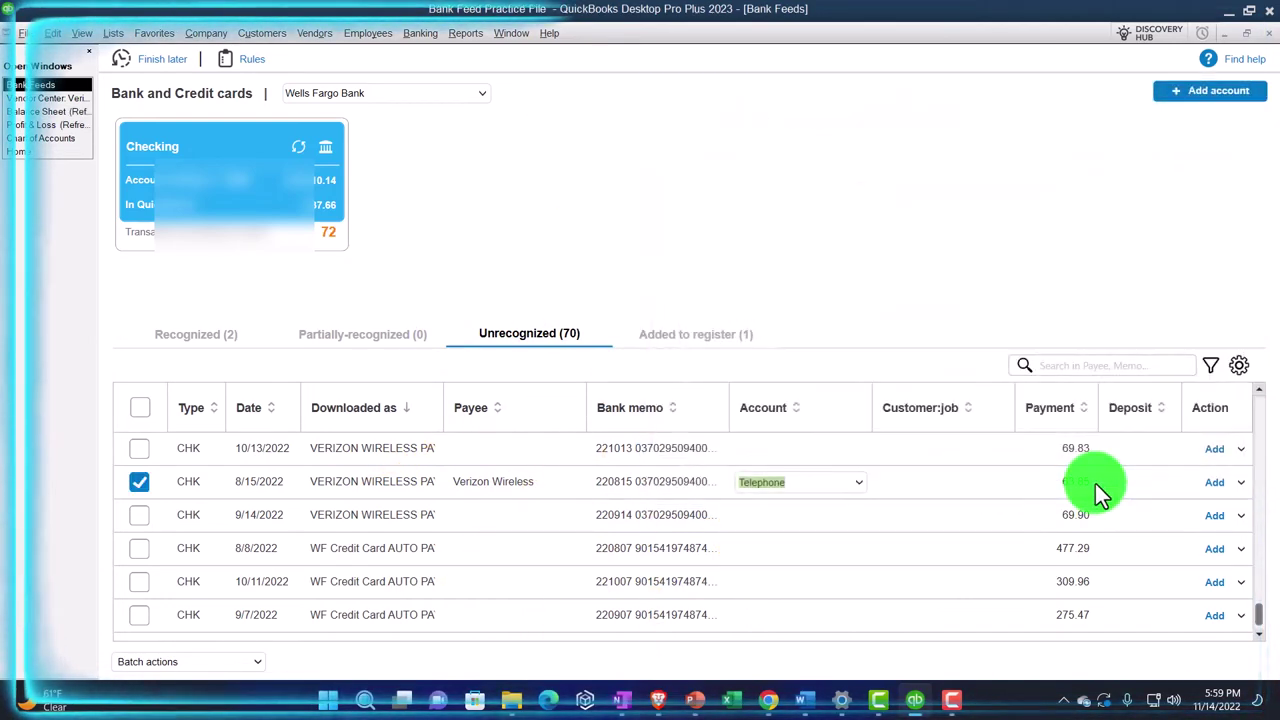
# Start a rule from the details of the 8/15/2022 Verizon Wireless payment and name it Verizon Wireless
pyautogui.click(1238, 484)
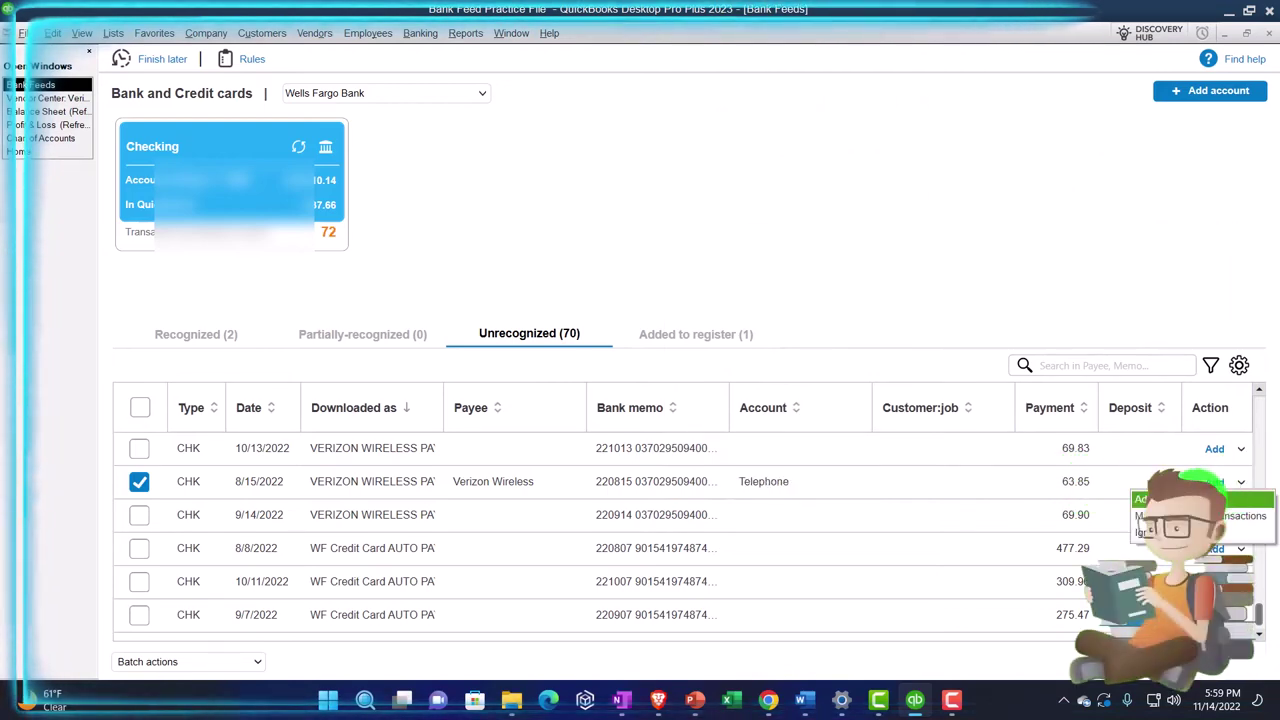
pyautogui.click(1145, 499)
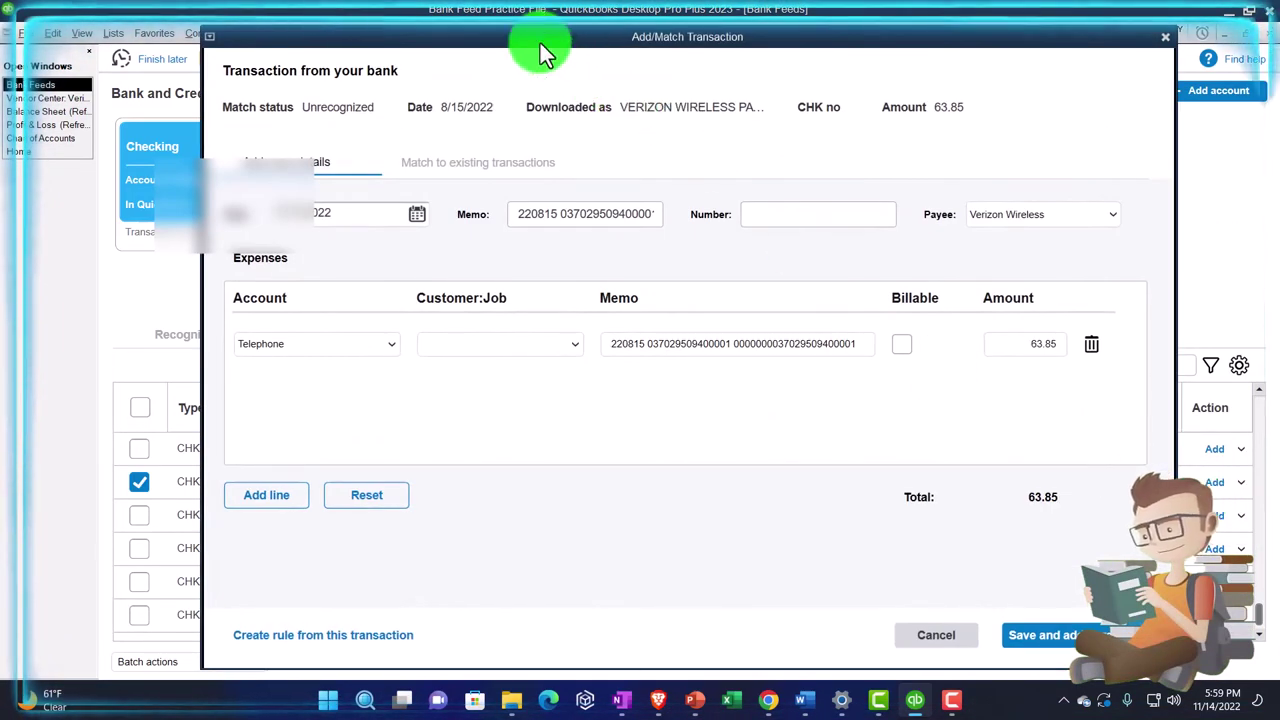
pyautogui.moveTo(590, 45); pyautogui.dragTo(632, 42)
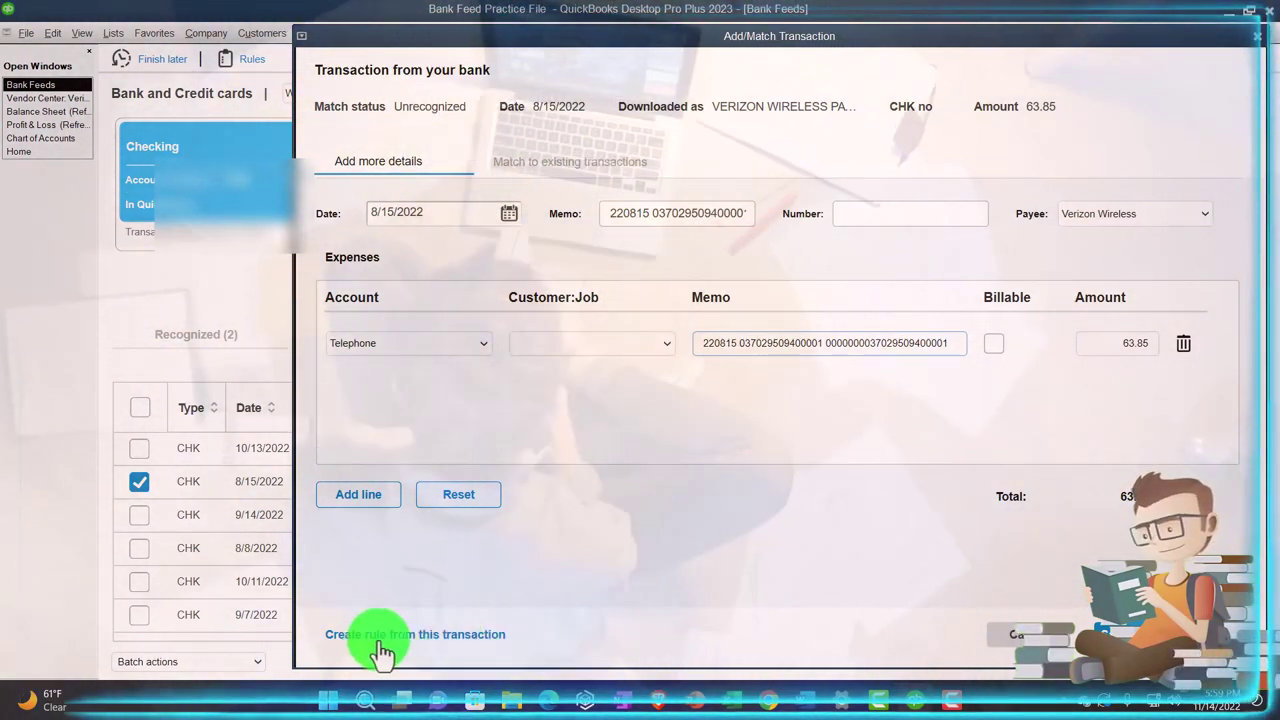
pyautogui.click(448, 640)
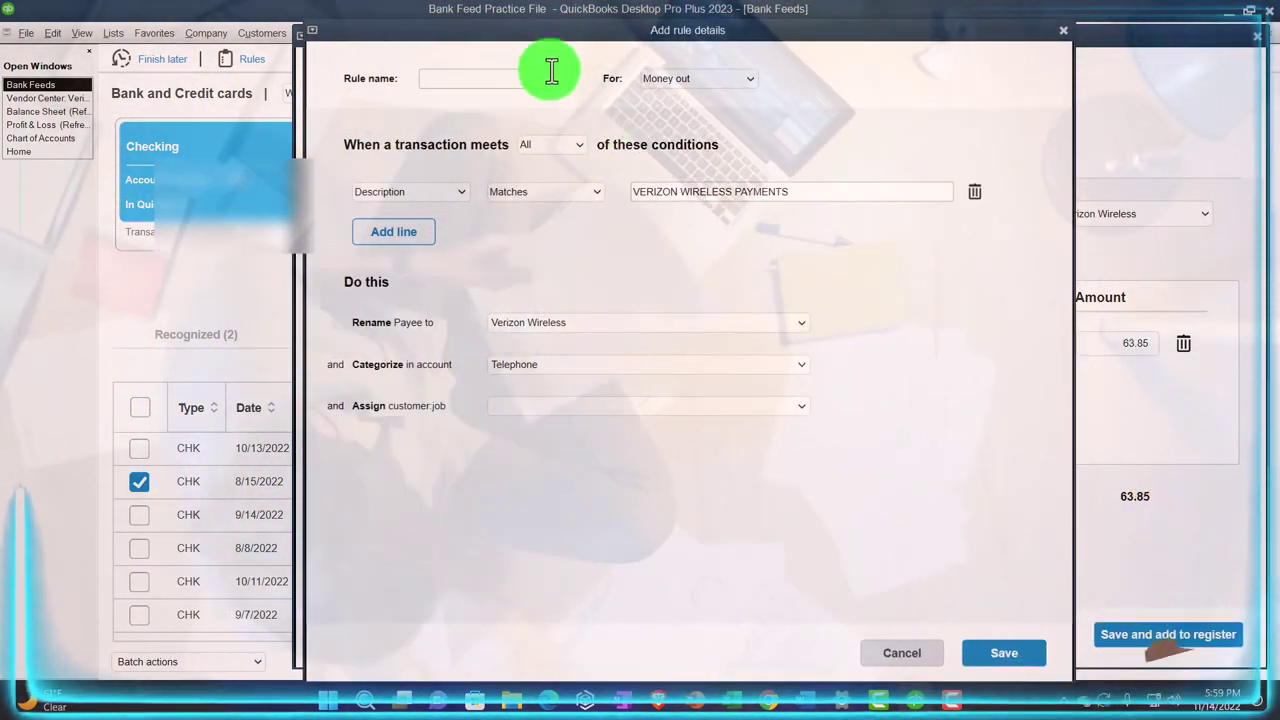
pyautogui.moveTo(564, 33); pyautogui.dragTo(728, 43)
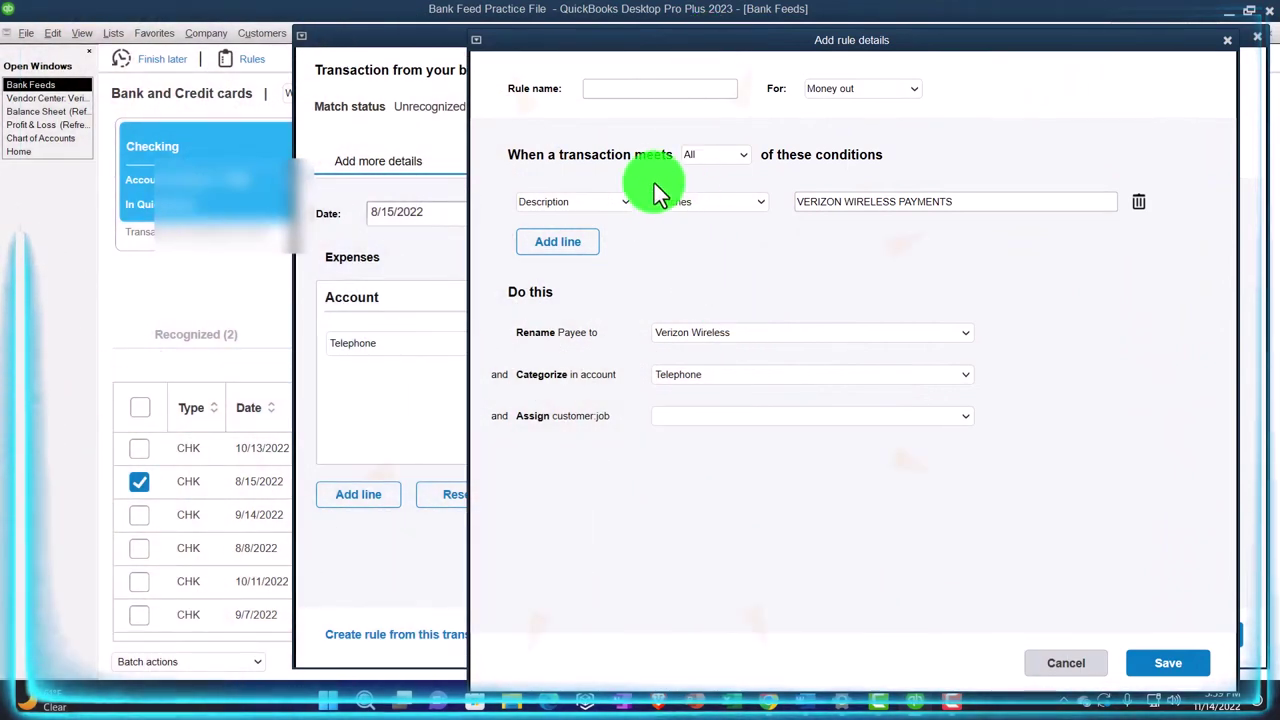
pyautogui.click(610, 90)
pyautogui.write('Ver')
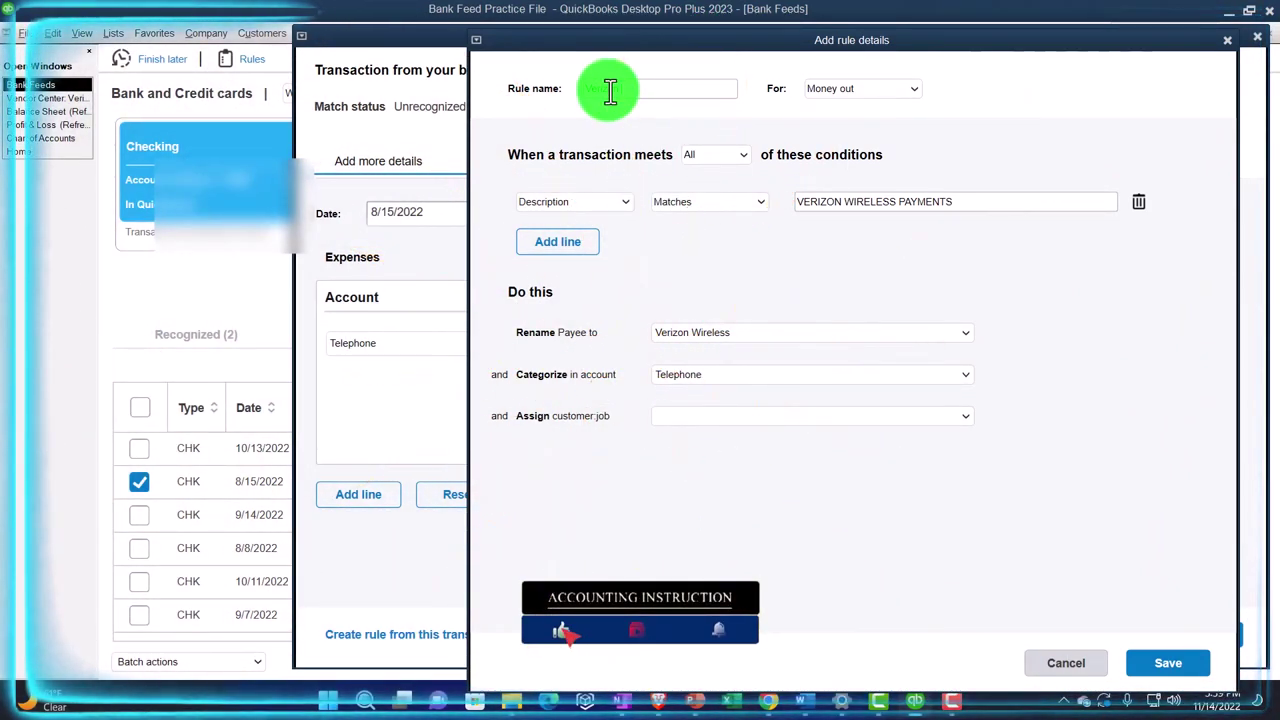
pyautogui.write('izon Wireless')
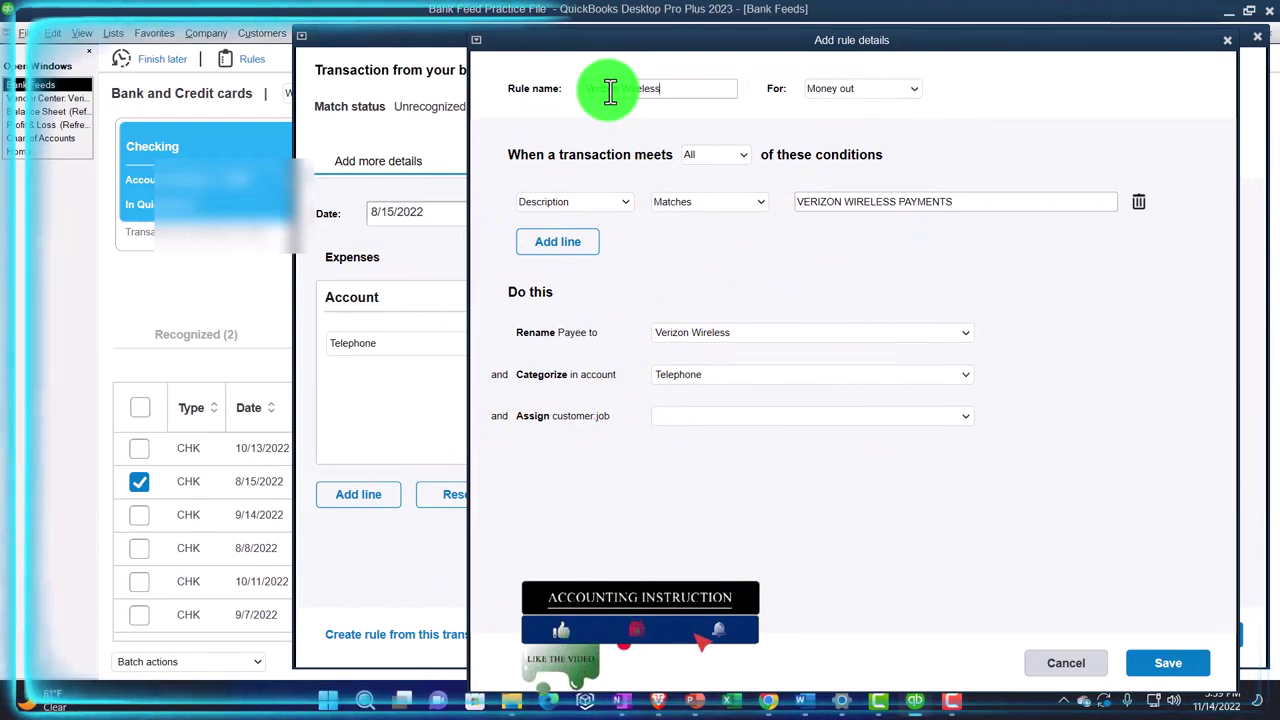
# Set the rule to meet Any of its conditions, with Description Contains VERIZON WIRELESS
pyautogui.click(721, 175)
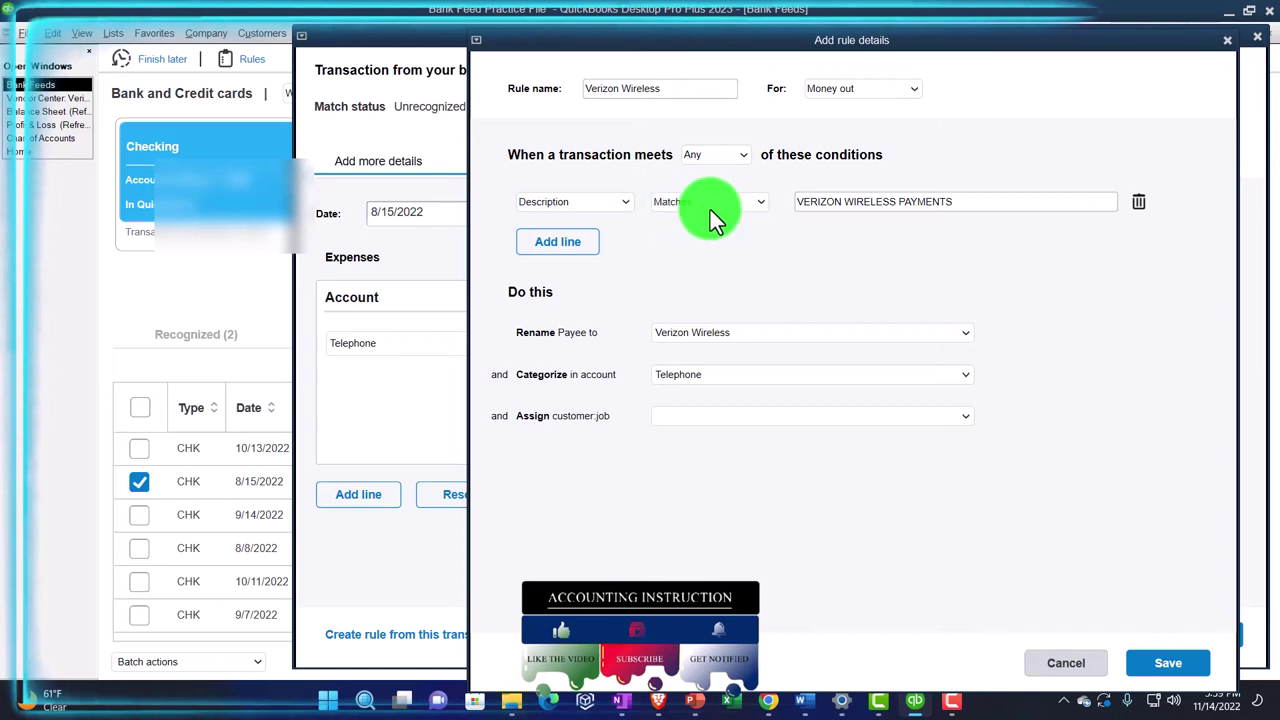
pyautogui.click(619, 202)
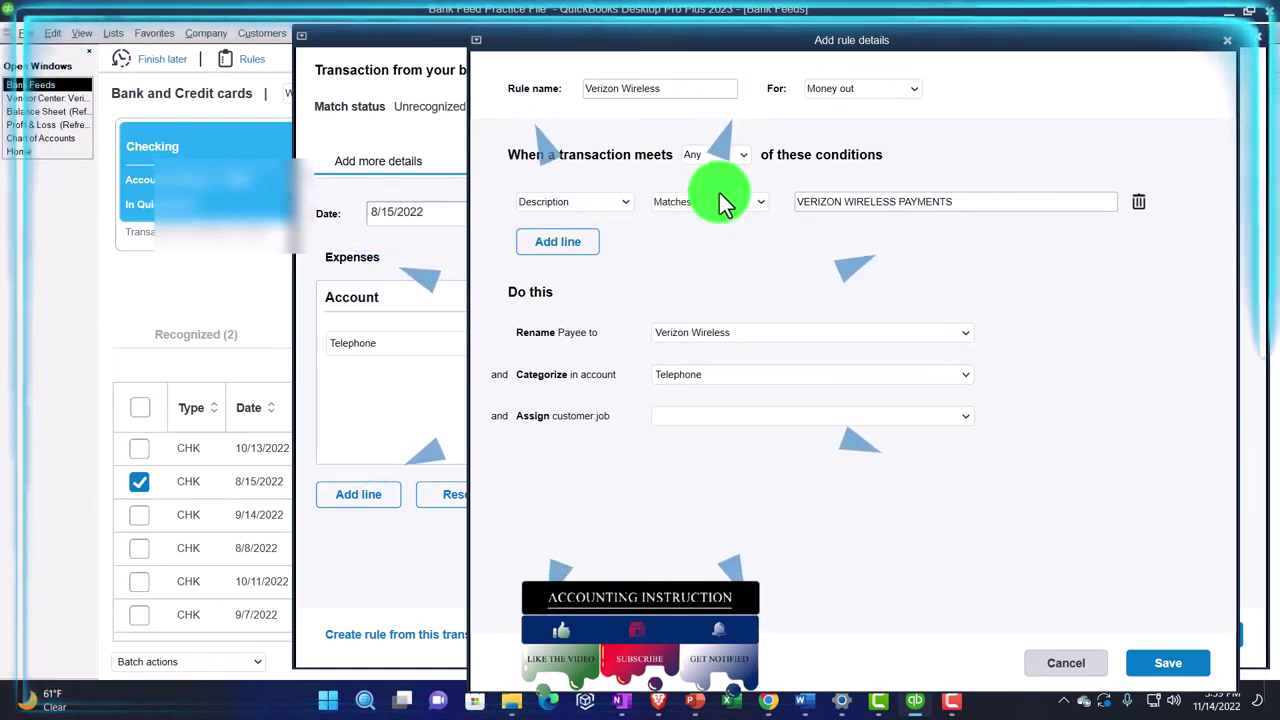
pyautogui.click(758, 200)
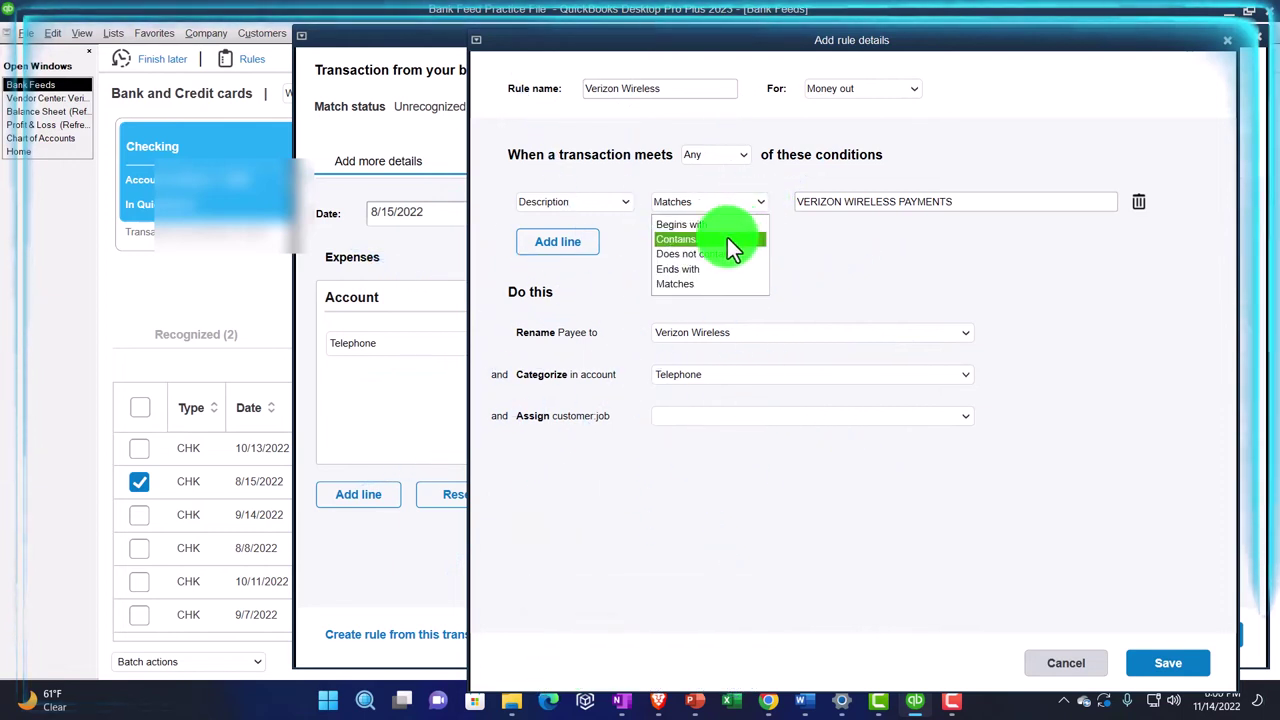
pyautogui.click(727, 239)
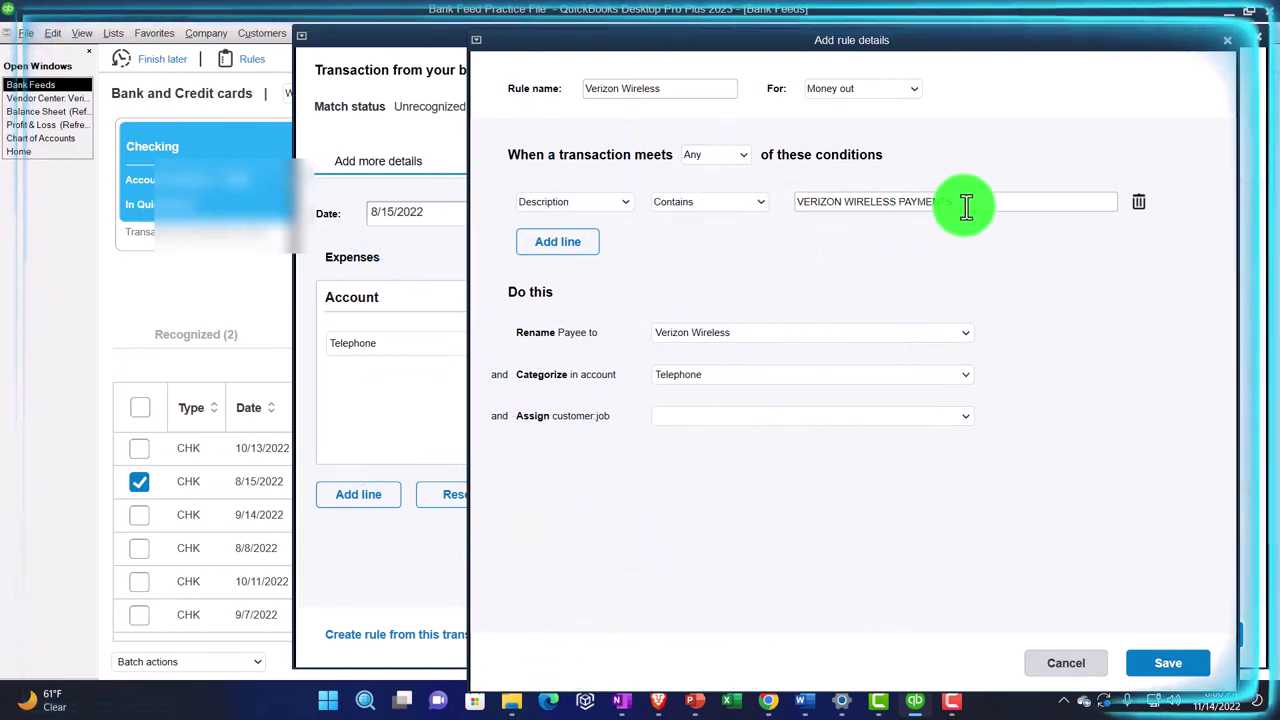
pyautogui.press('BackSpace')
pyautogui.press('BackSpace')
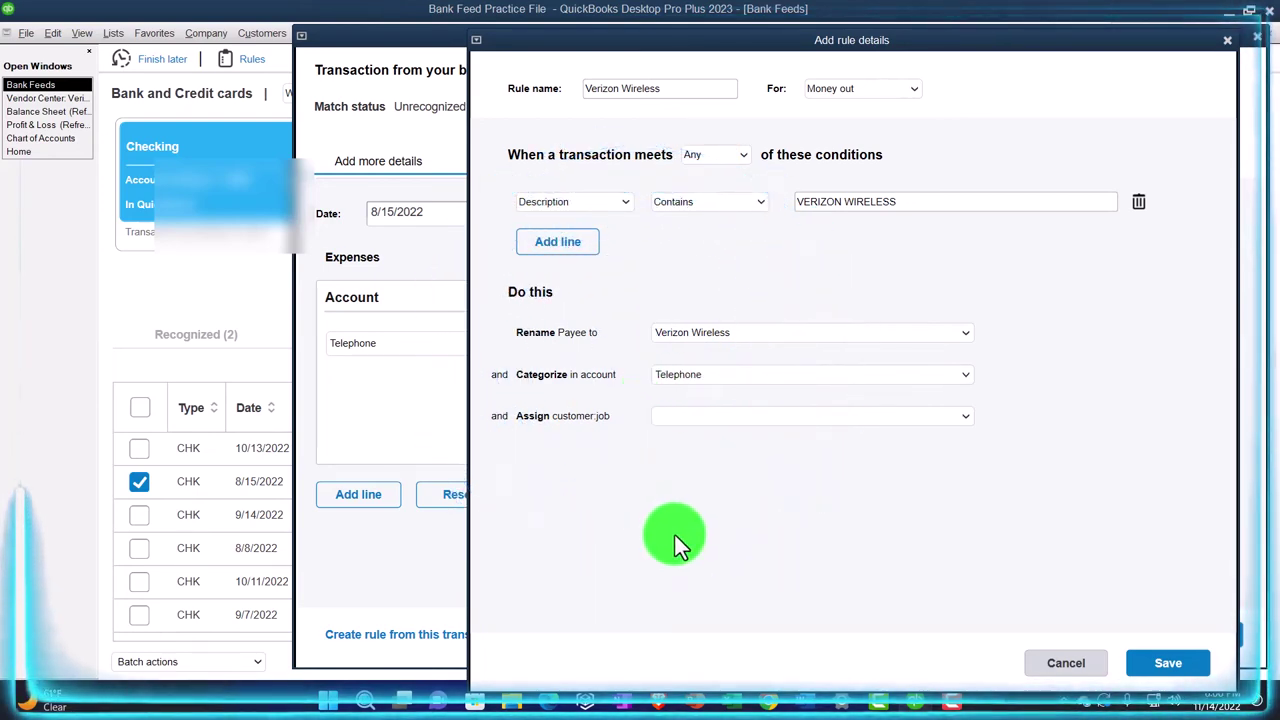
# Save the Verizon Wireless rule and add the 8/15/2022 payment to the register, accepting its past date
pyautogui.click(1166, 668)
pyautogui.click(1155, 655)
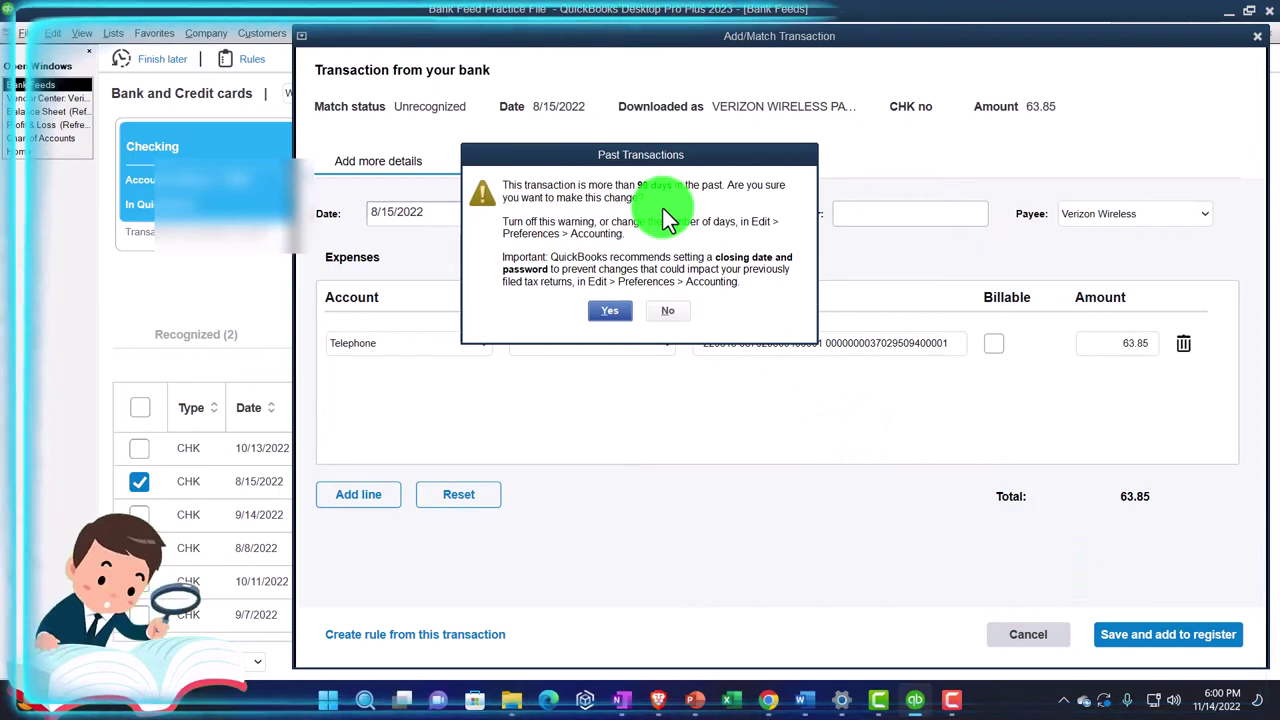
pyautogui.click(622, 313)
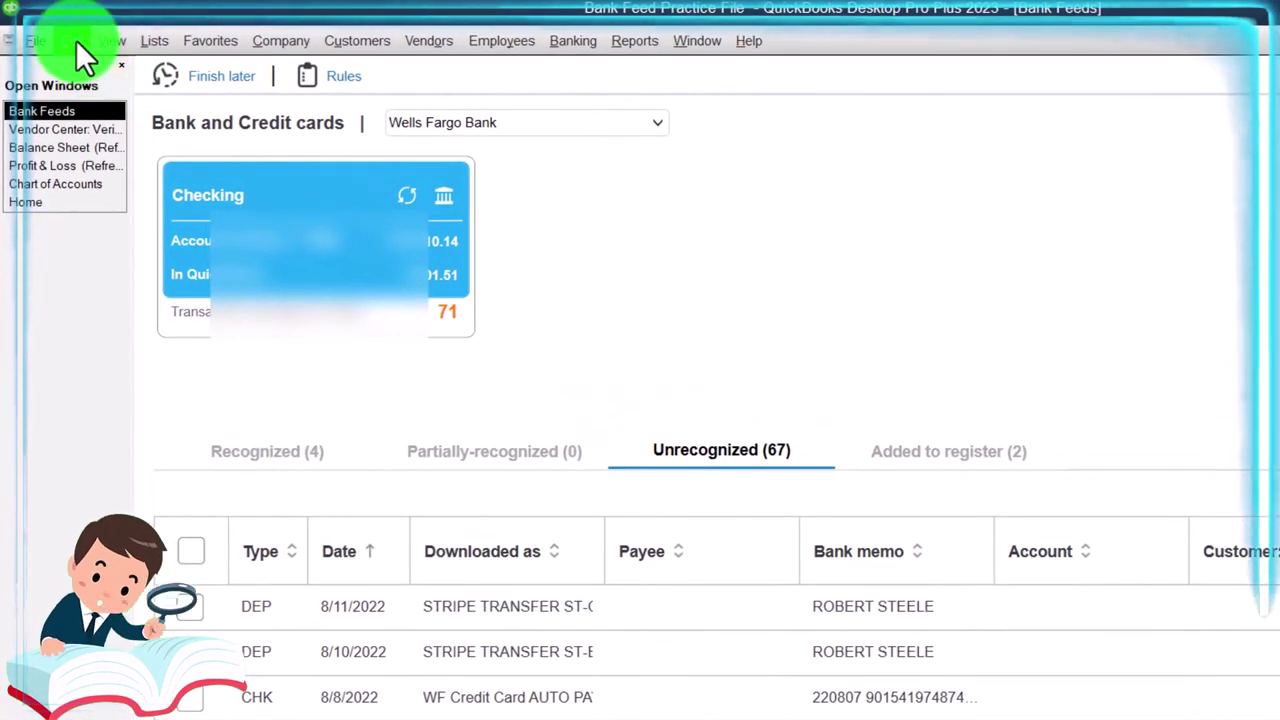
# In the company Reminders preferences, set Inventory to Reorder to Don't Remind Me
pyautogui.click(74, 40)
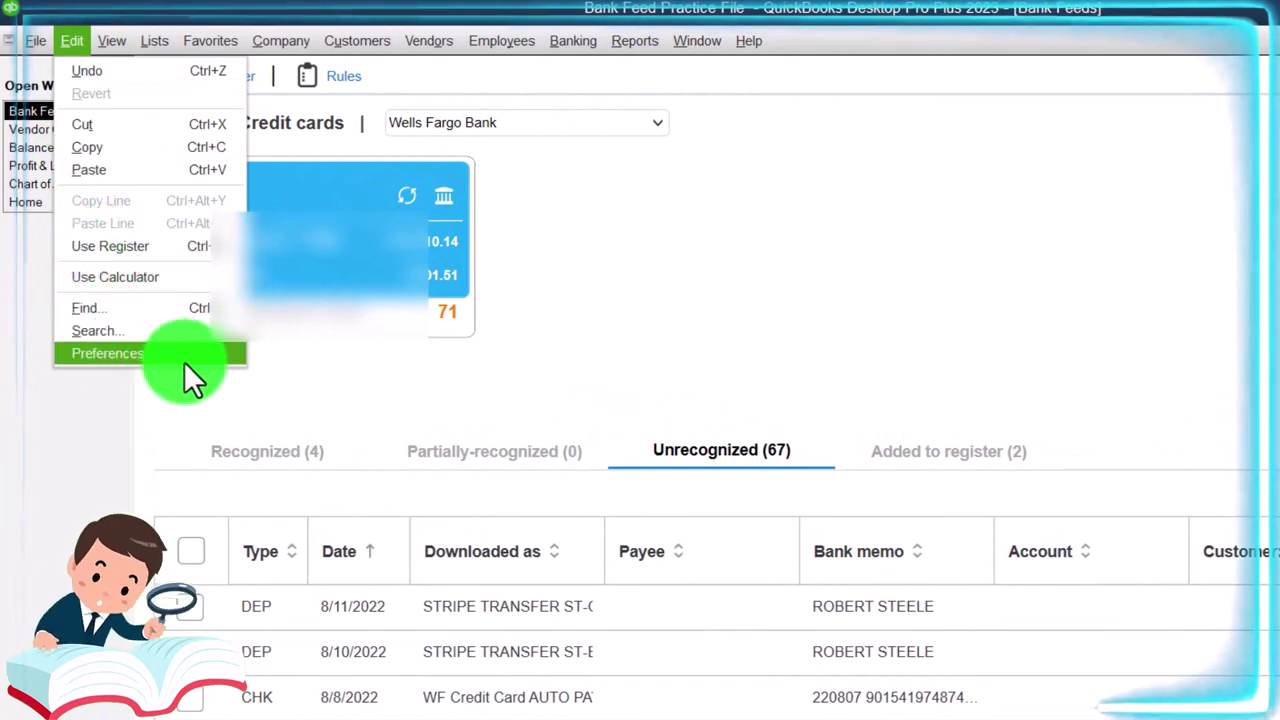
pyautogui.click(184, 356)
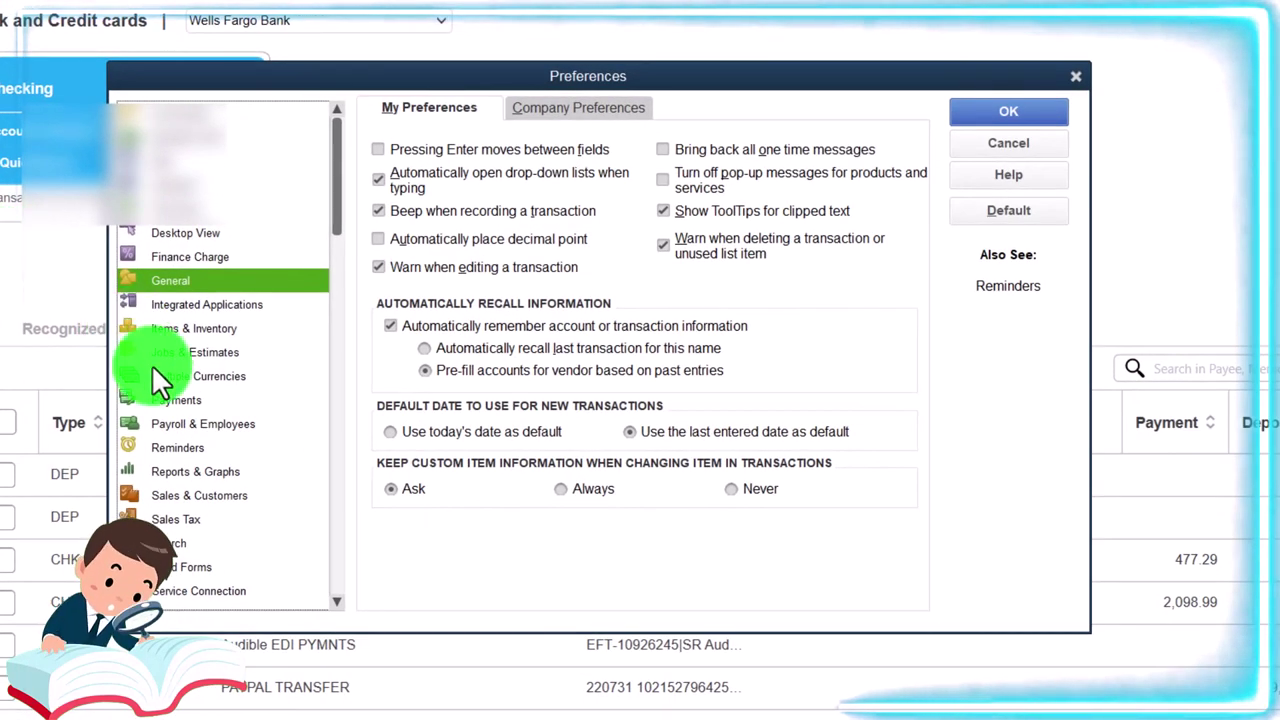
pyautogui.click(180, 447)
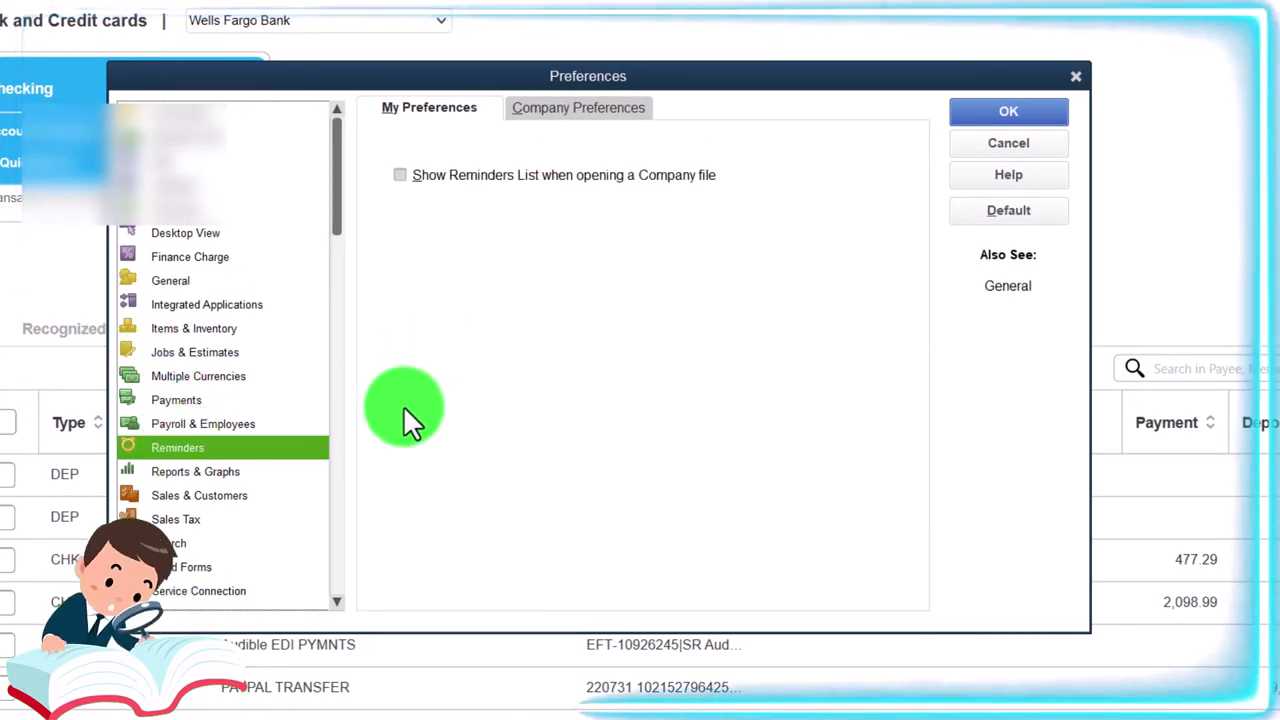
pyautogui.click(576, 110)
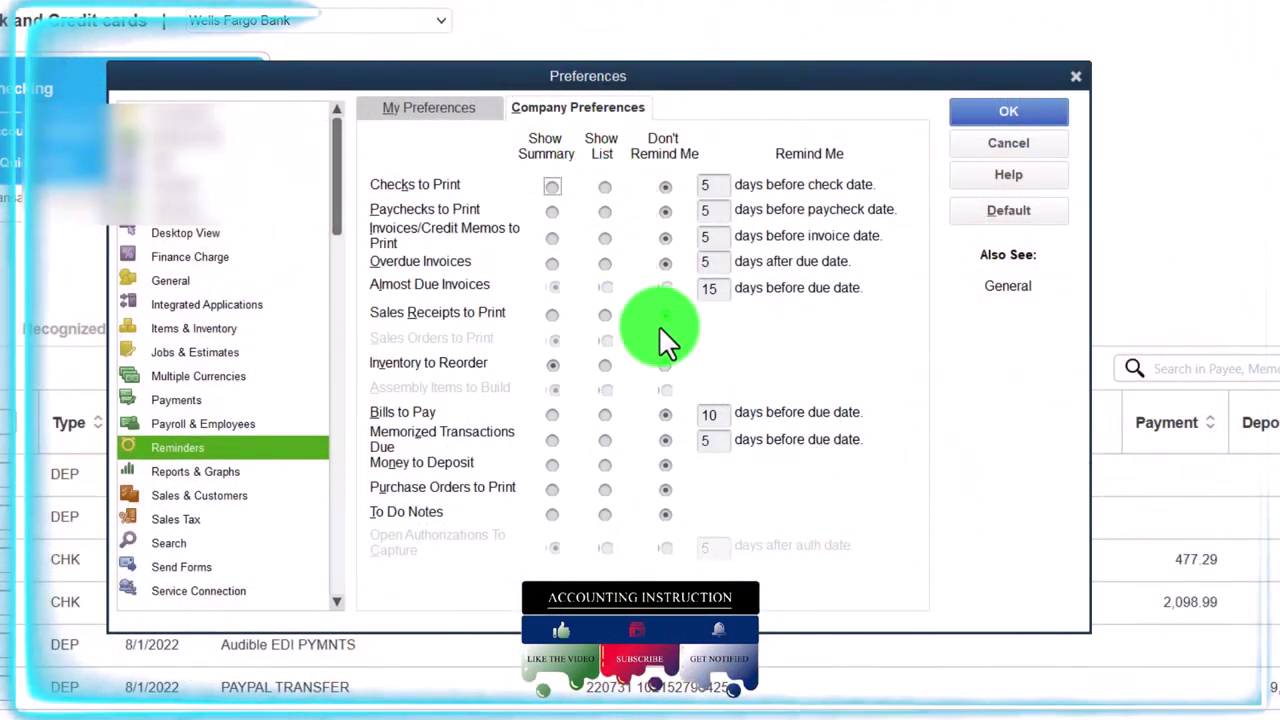
pyautogui.click(665, 364)
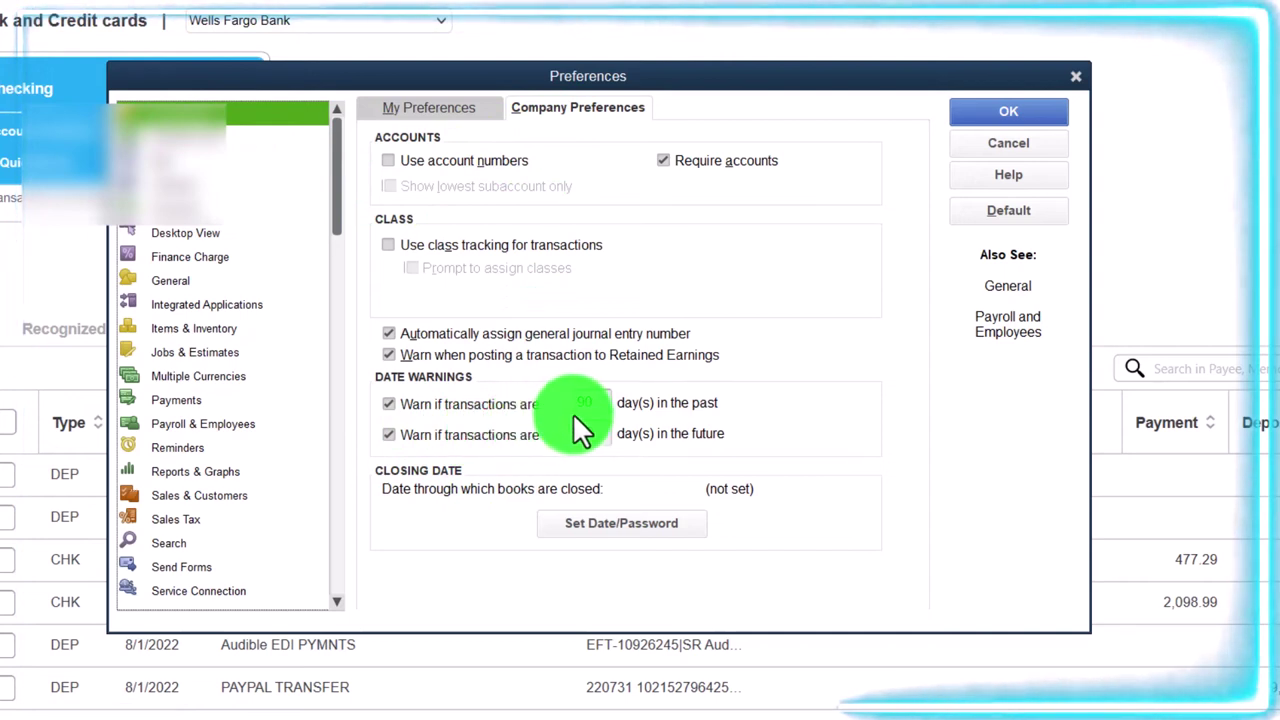
# Turn off both date warnings for past and future transactions in the company accounting preferences and save the preferences
pyautogui.click(390, 405)
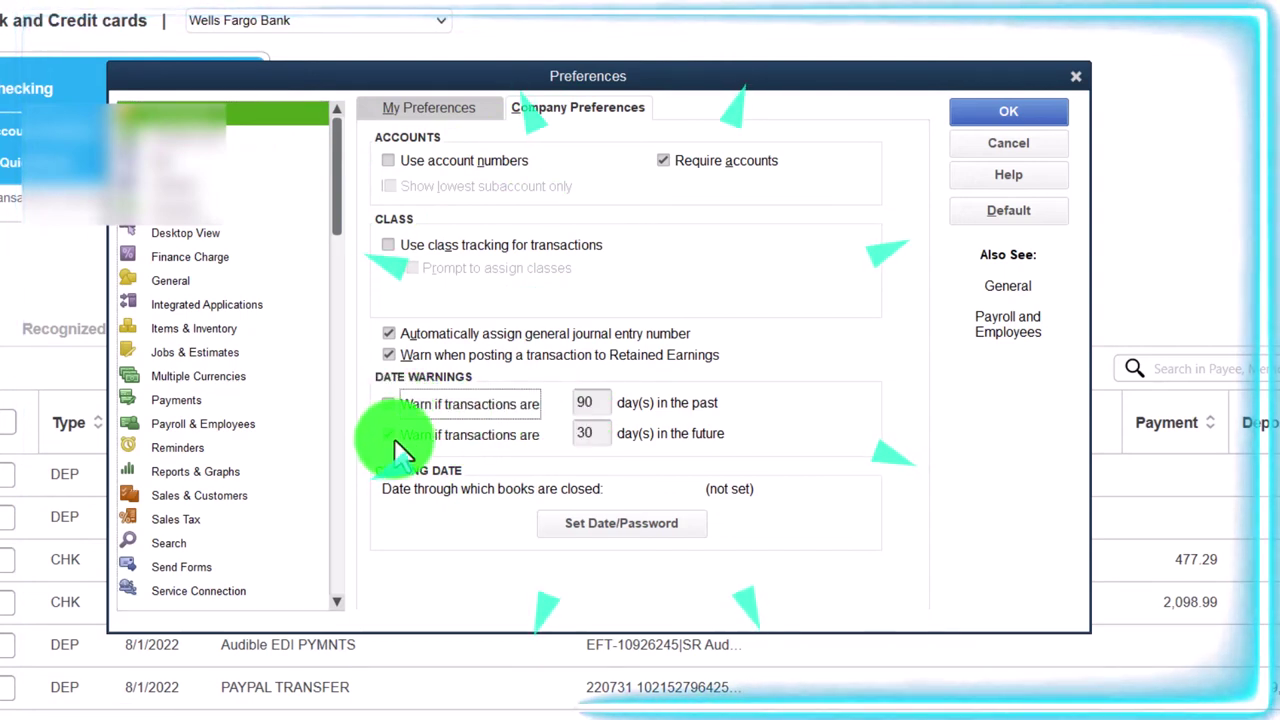
pyautogui.click(390, 436)
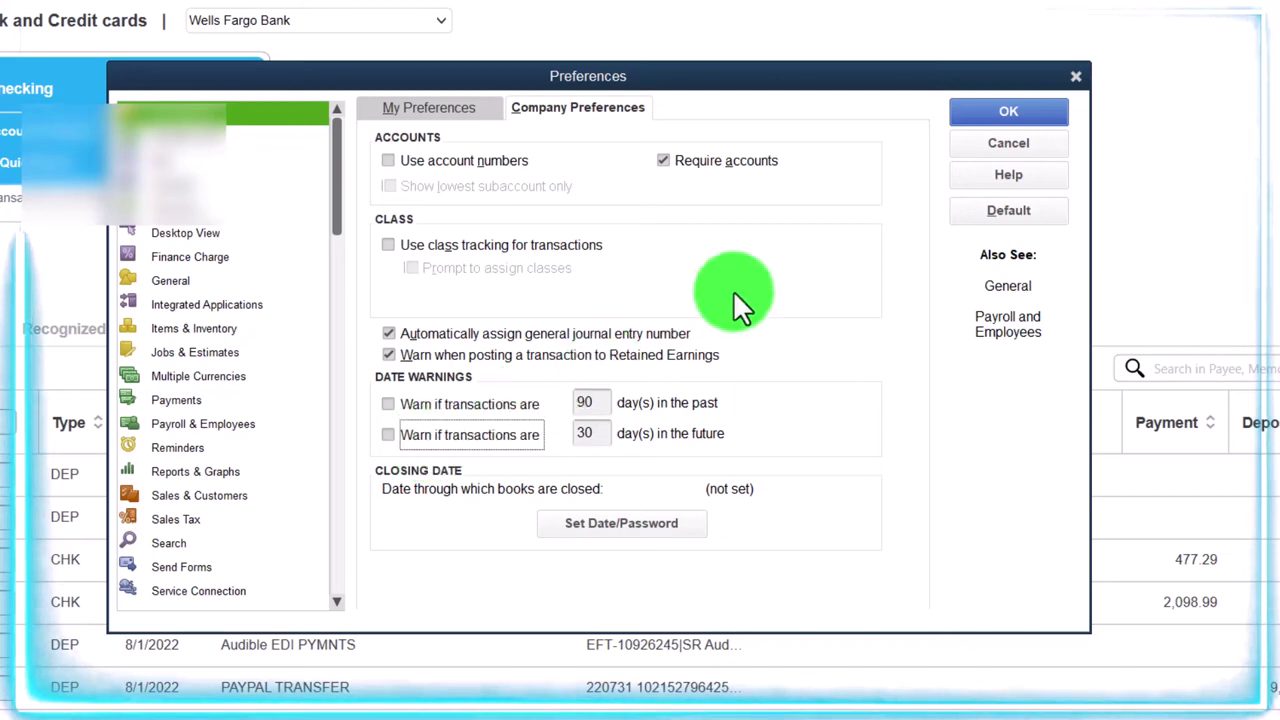
pyautogui.click(985, 113)
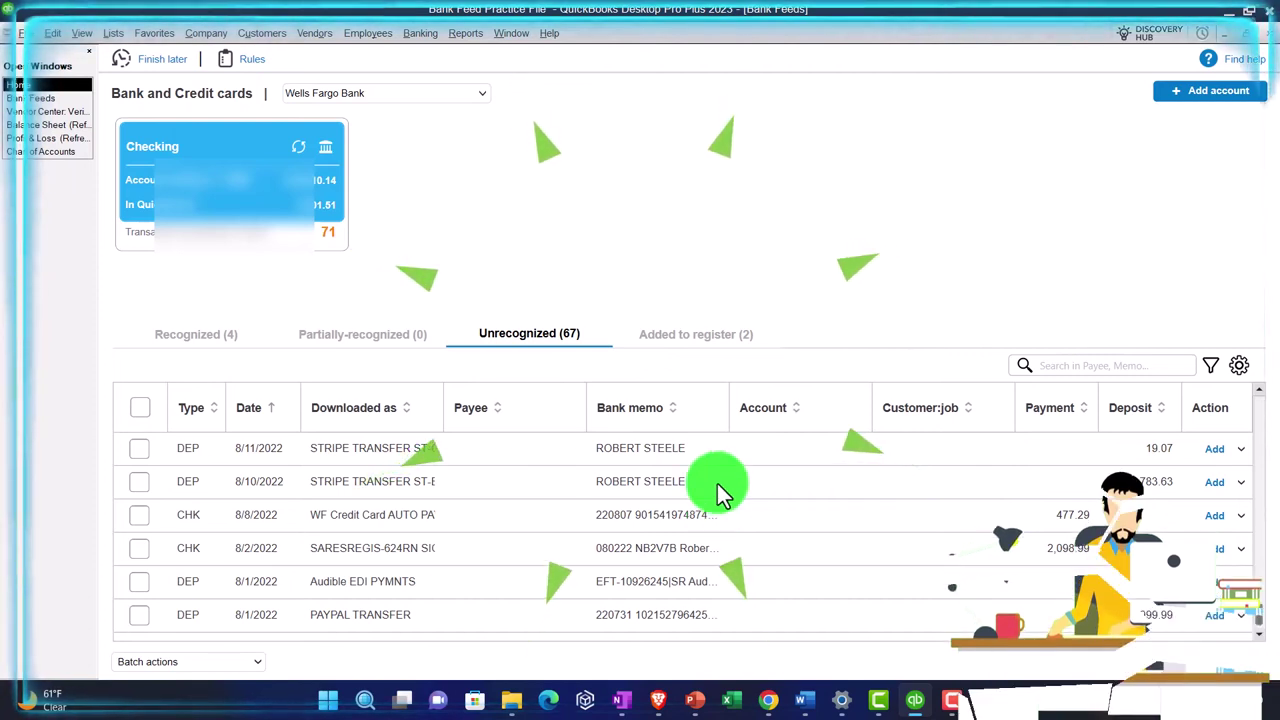
# Review the bank feed transactions already added to the register and the recognized ones matched by rules
pyautogui.click(703, 338)
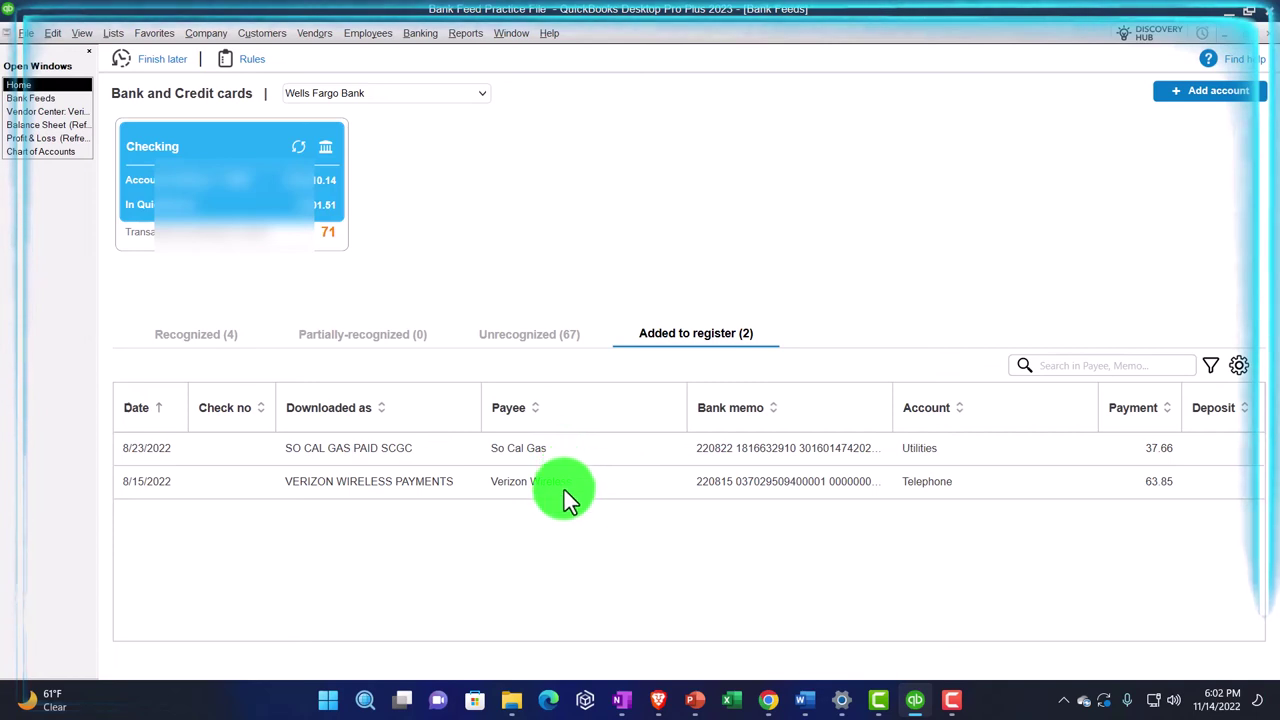
pyautogui.click(195, 335)
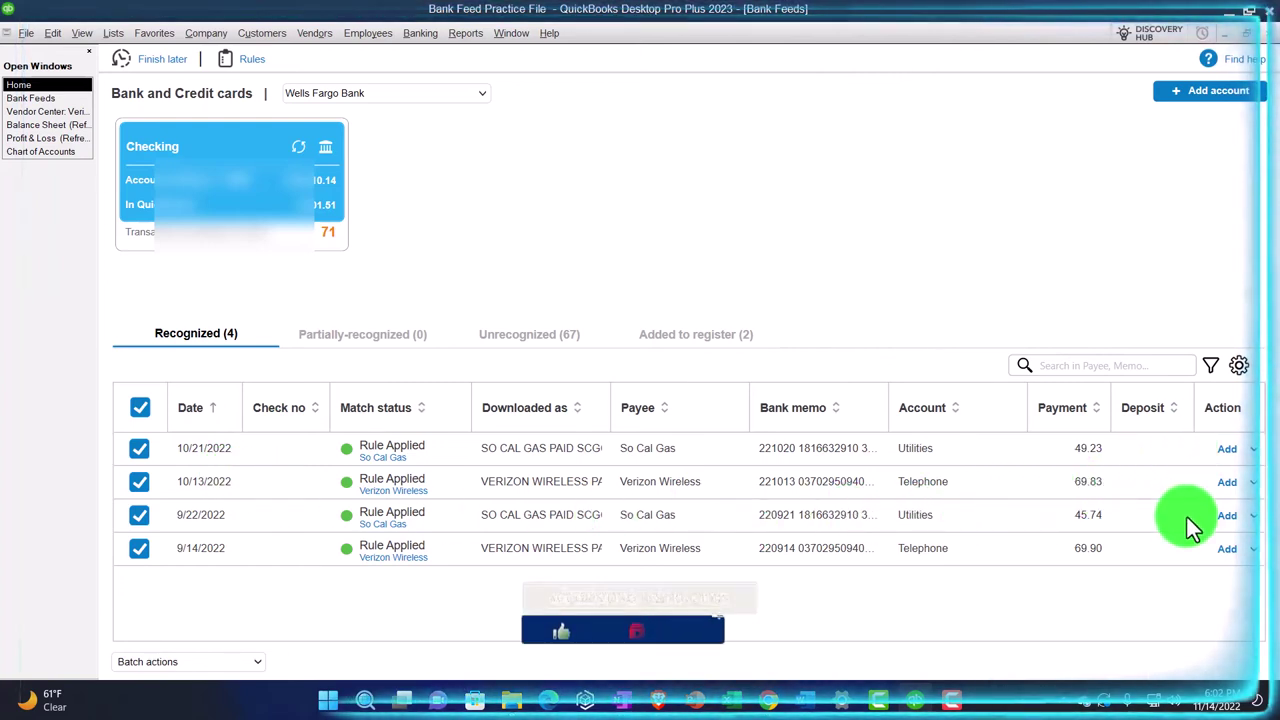
# Trace the Balance Sheet's Checking balance to the 08/15/2022 Verizon Wireless check, and return to the report
pyautogui.click(50, 125)
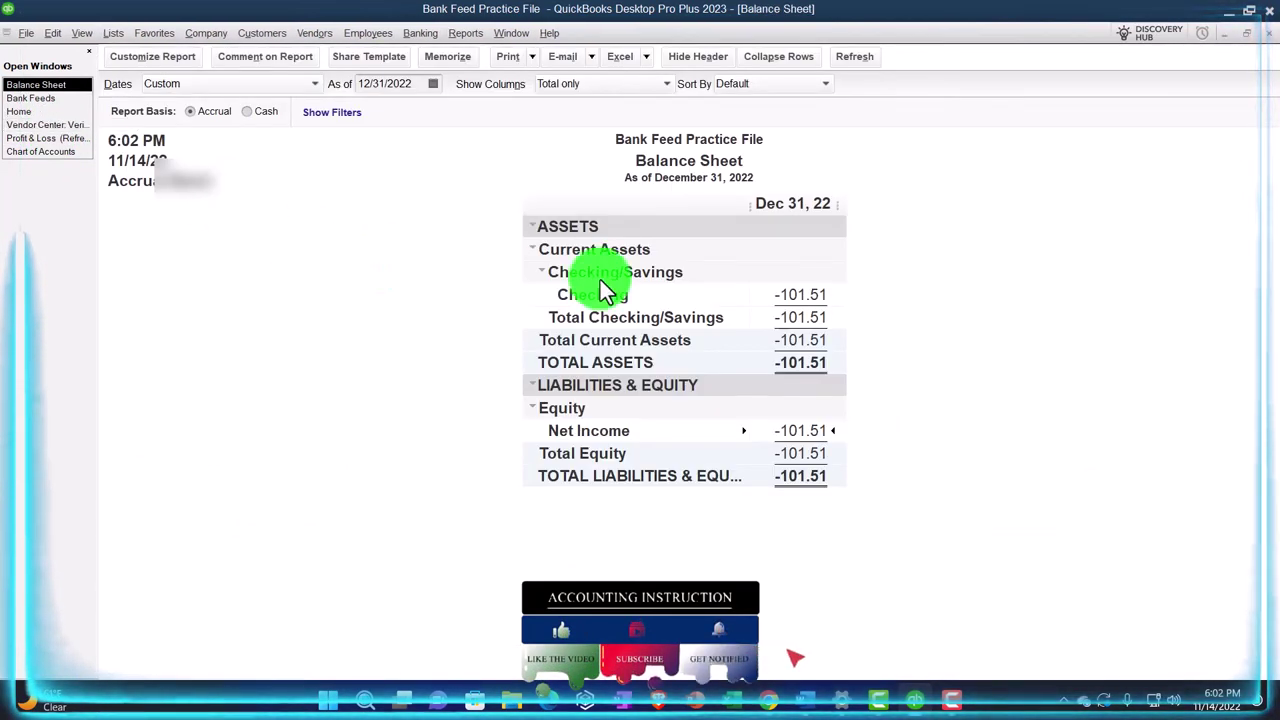
pyautogui.doubleClick(789, 294)
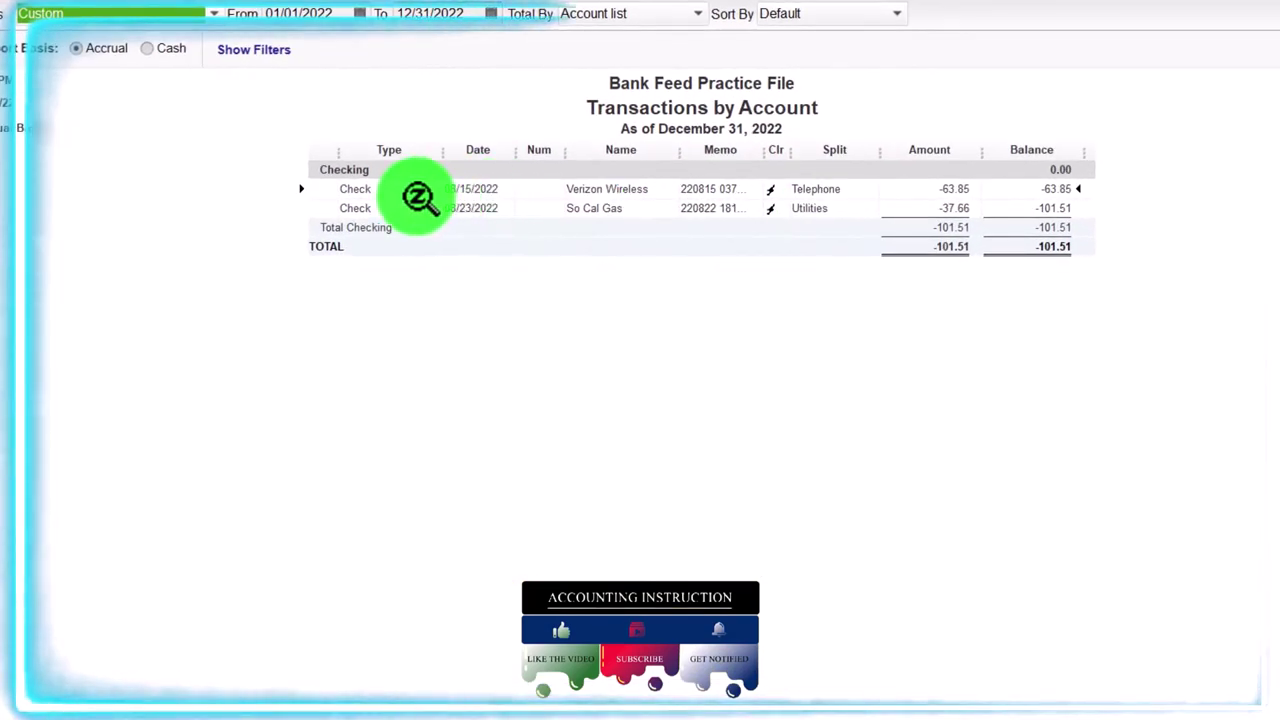
pyautogui.doubleClick(924, 200)
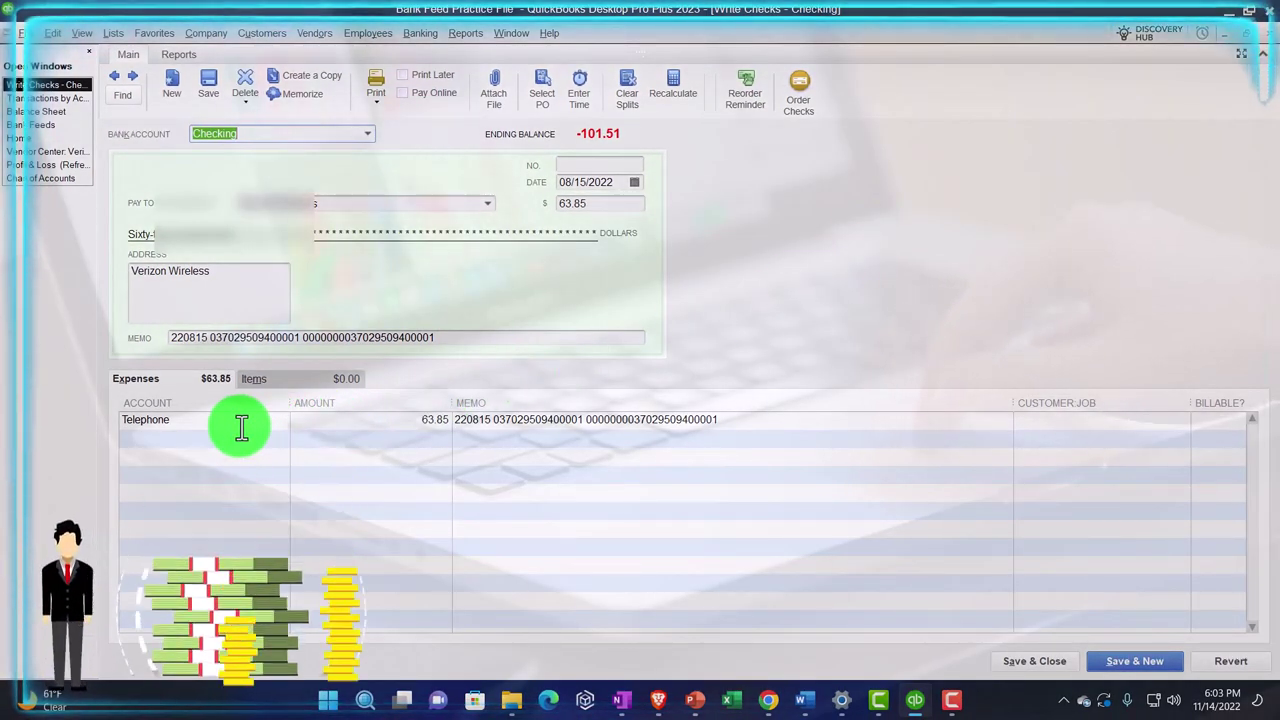
pyautogui.click(1265, 52)
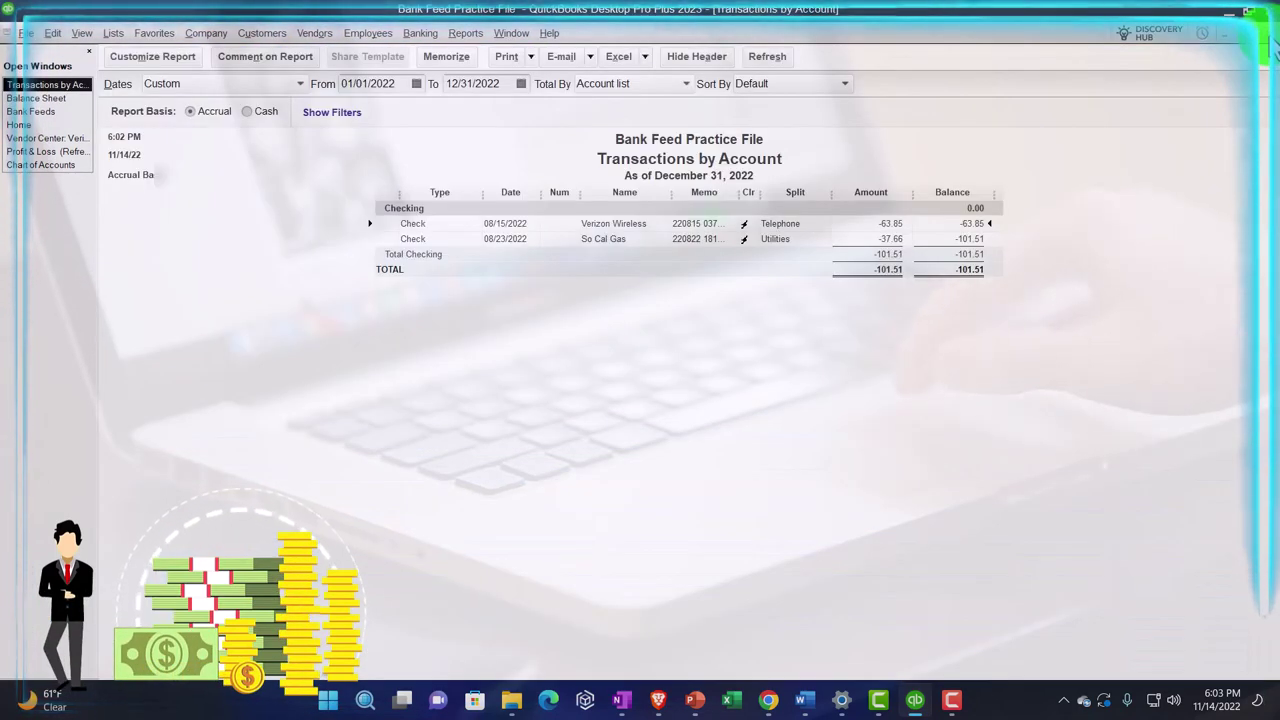
pyautogui.click(1272, 52)
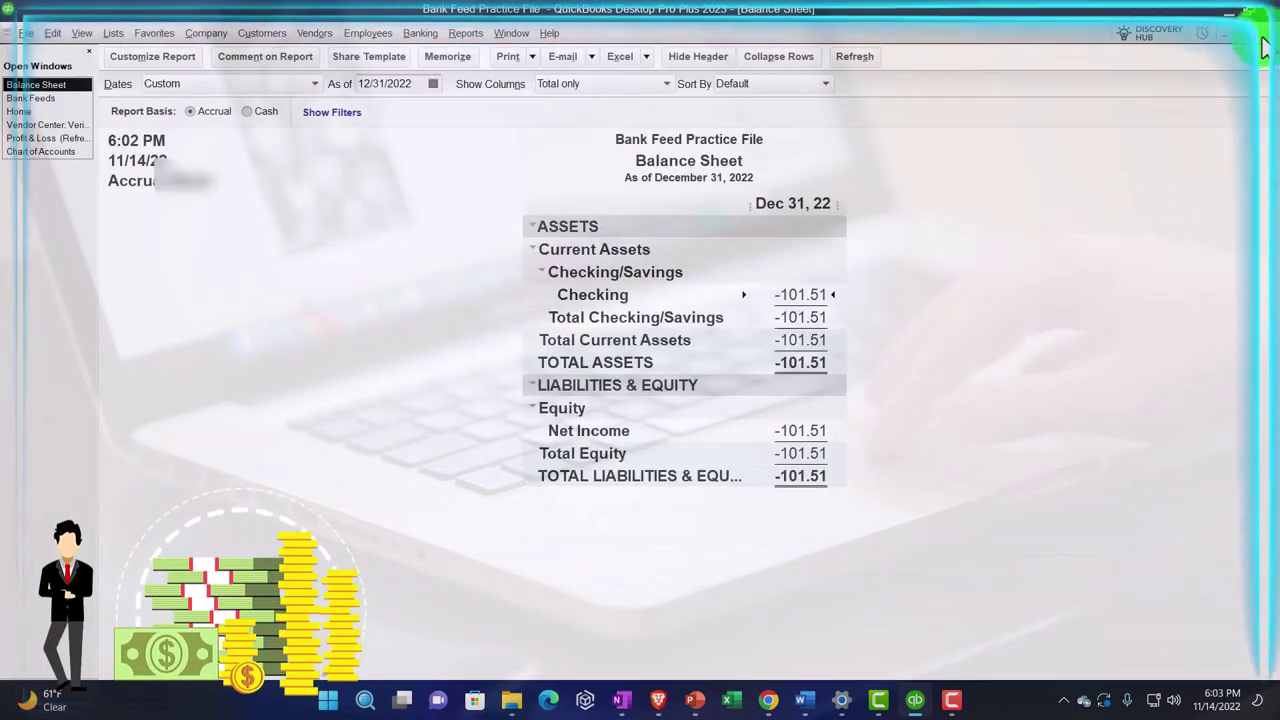
# Trace the Telephone expense on the Profit & Loss report to its source check, and return to the report
pyautogui.click(57, 138)
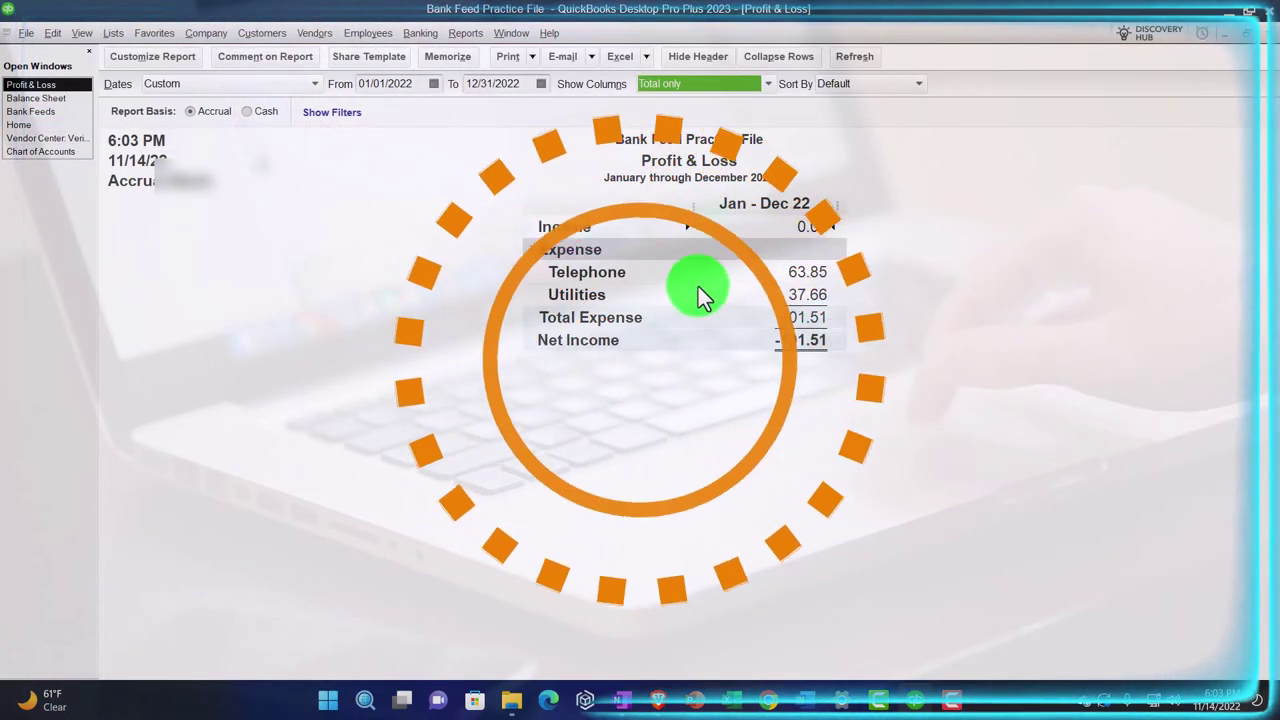
pyautogui.doubleClick(800, 273)
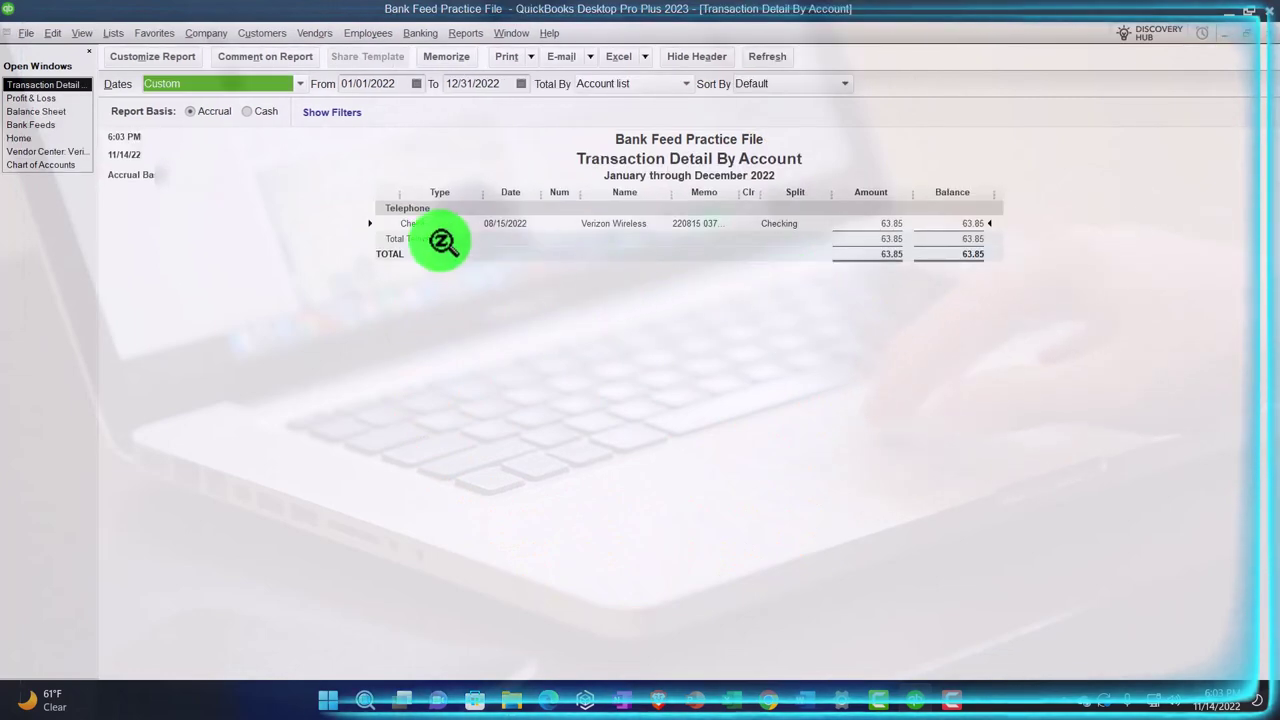
pyautogui.doubleClick(884, 228)
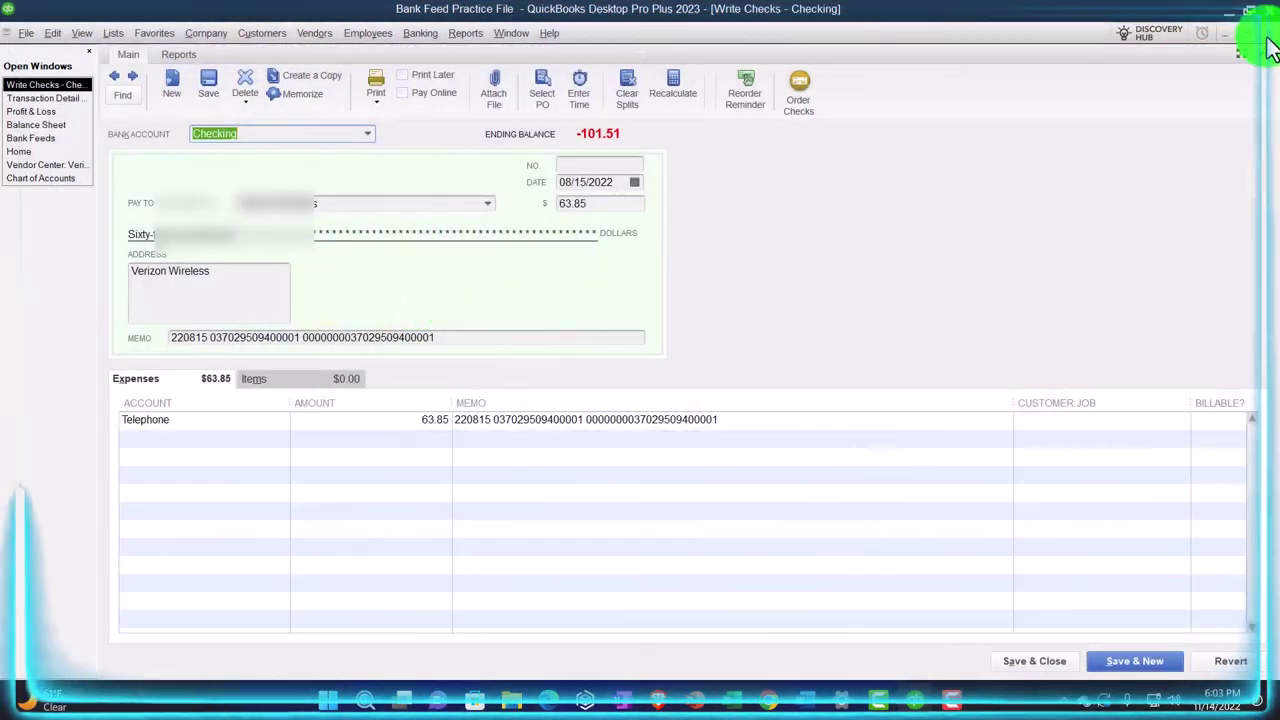
pyautogui.click(1268, 46)
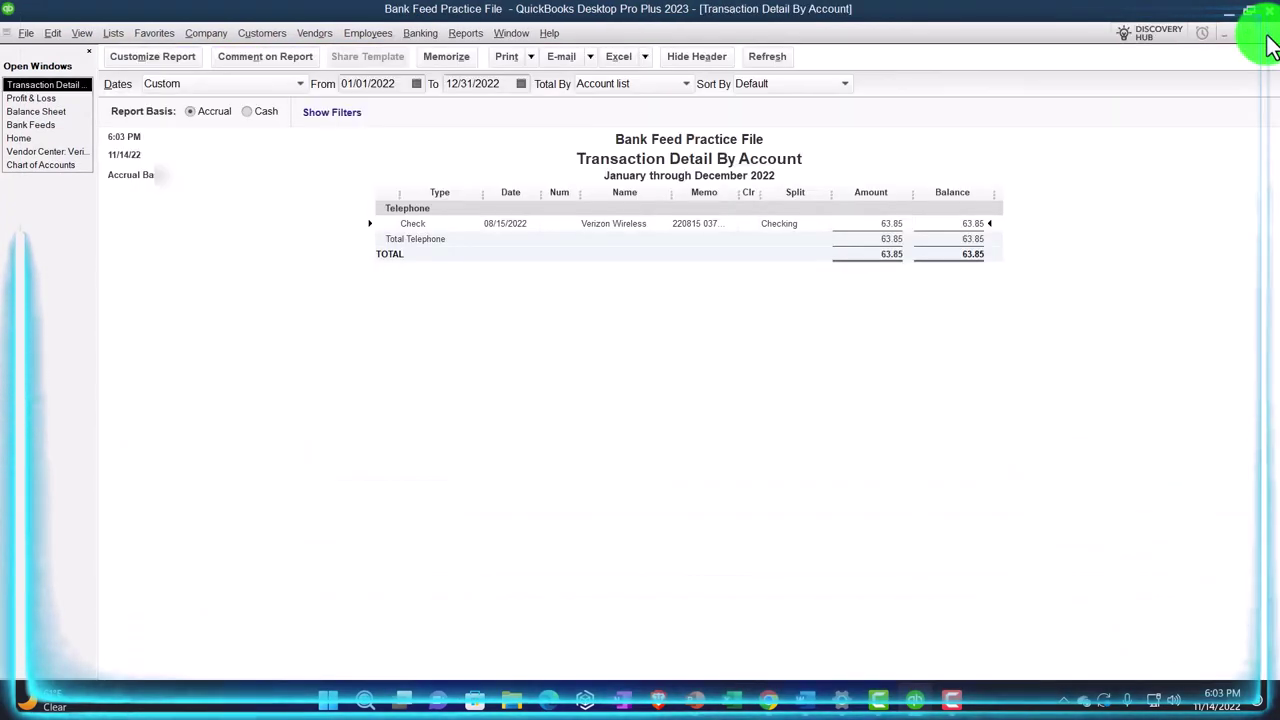
pyautogui.click(1266, 38)
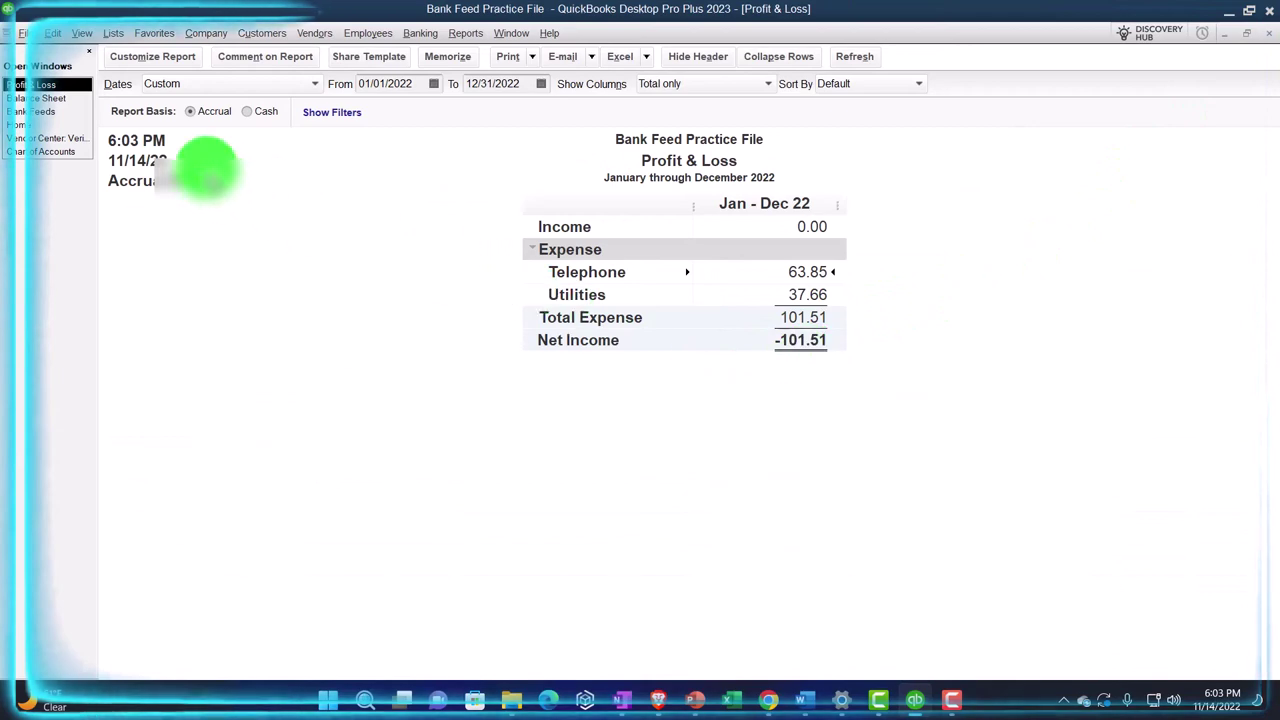
# Set the Balance Sheet's as-of date to 01/01/2023 to see how net income rolls into equity
pyautogui.click(40, 98)
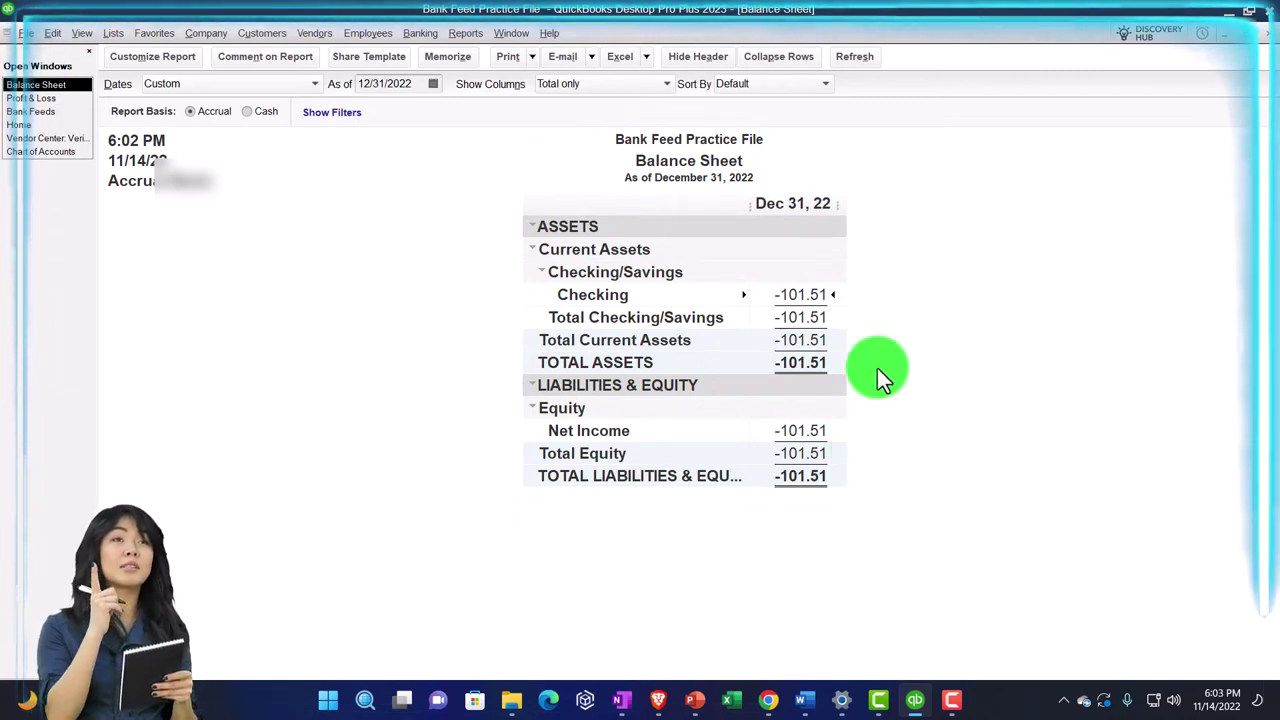
pyautogui.click(420, 84)
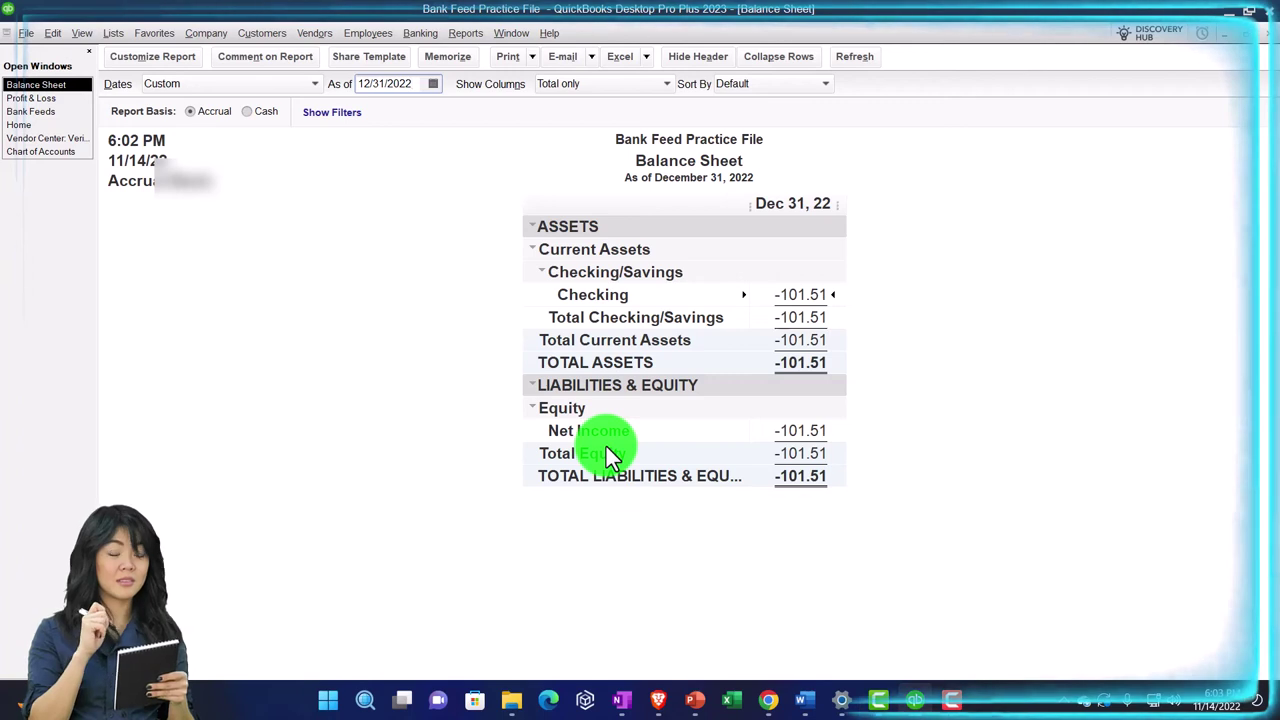
pyautogui.press('Tab')
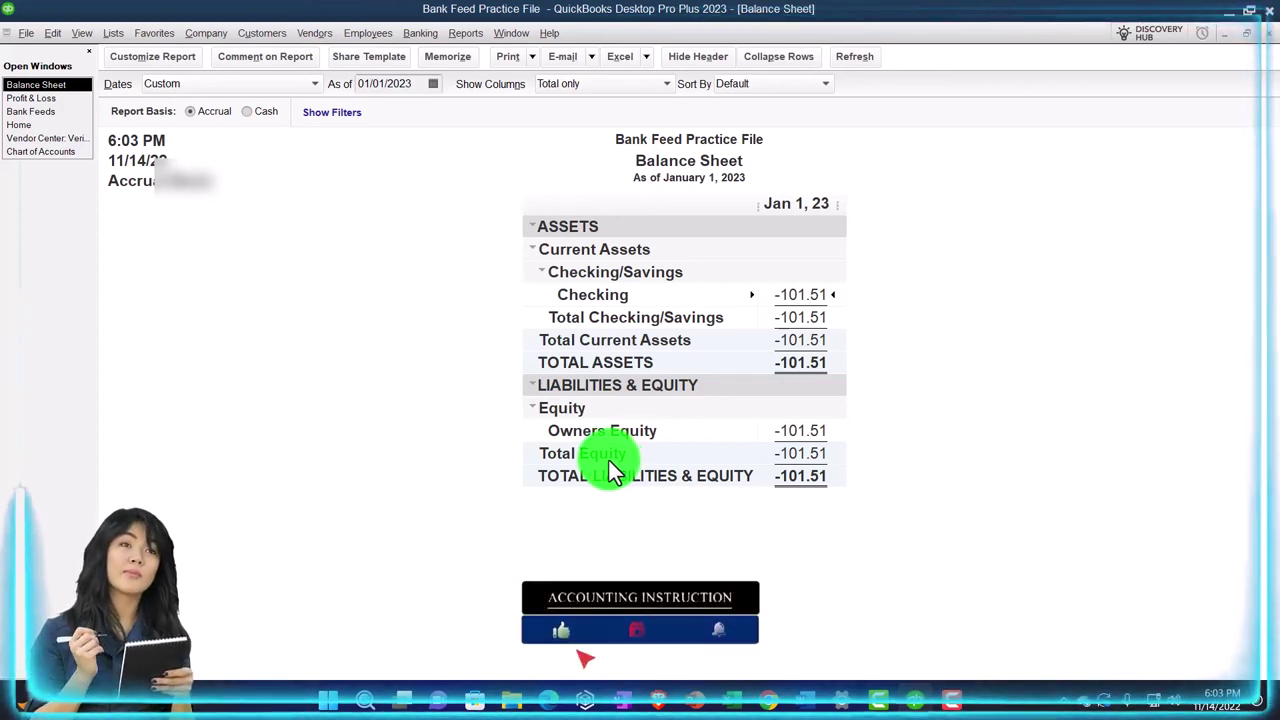
# Widen the Name column of the vendor list in the Vendor Center
pyautogui.click(57, 140)
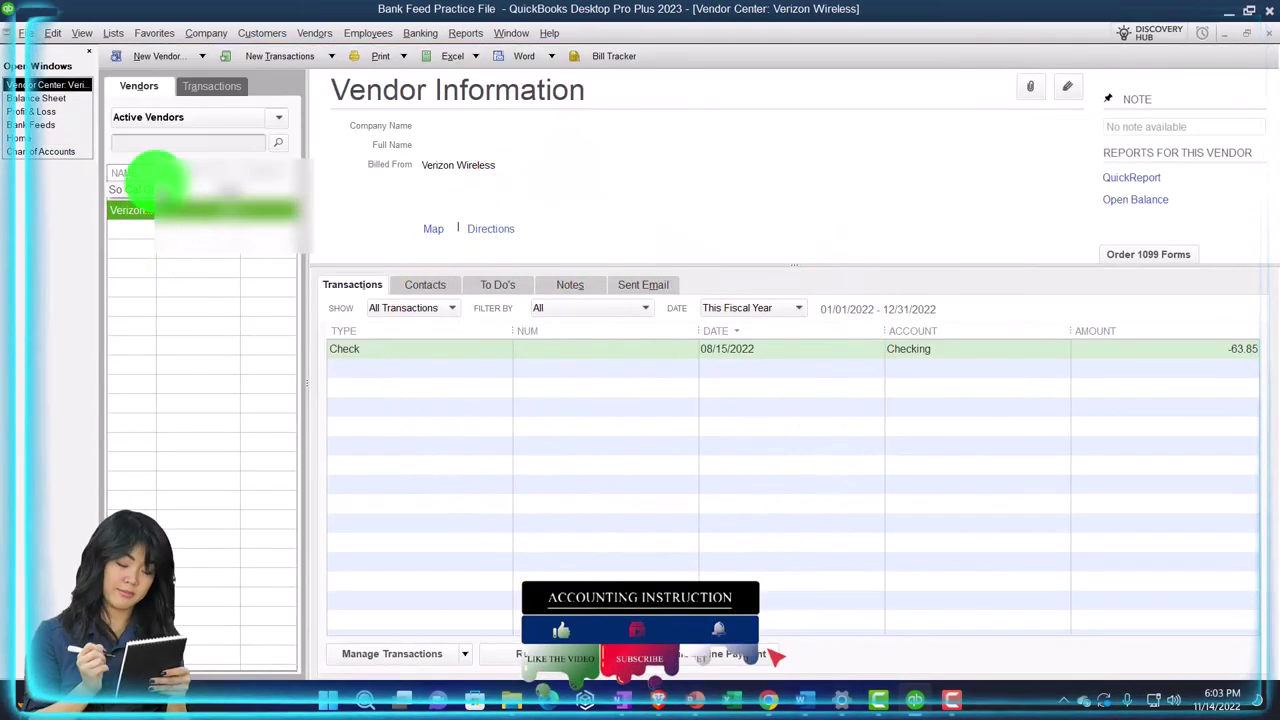
pyautogui.moveTo(153, 177); pyautogui.dragTo(191, 178)
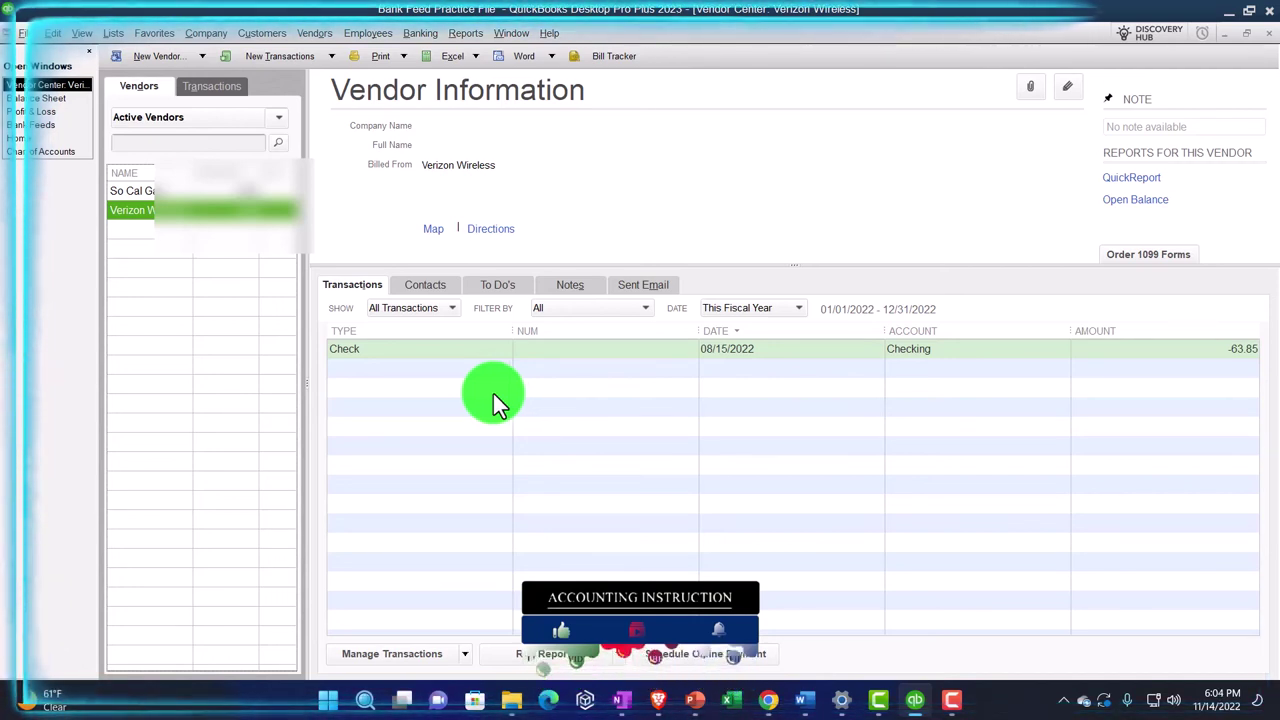
# Review the bank feed rules list and the Verizon Wireless rule's details, and close both without making changes
pyautogui.click(45, 124)
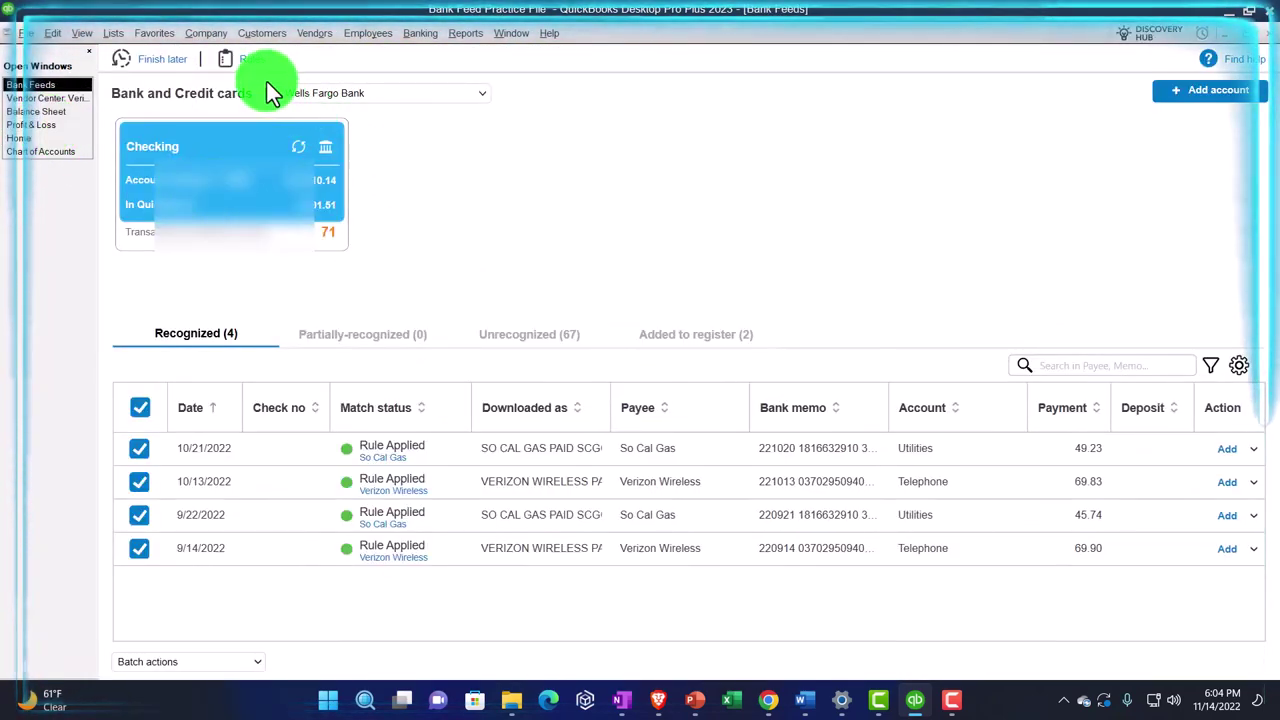
pyautogui.click(255, 64)
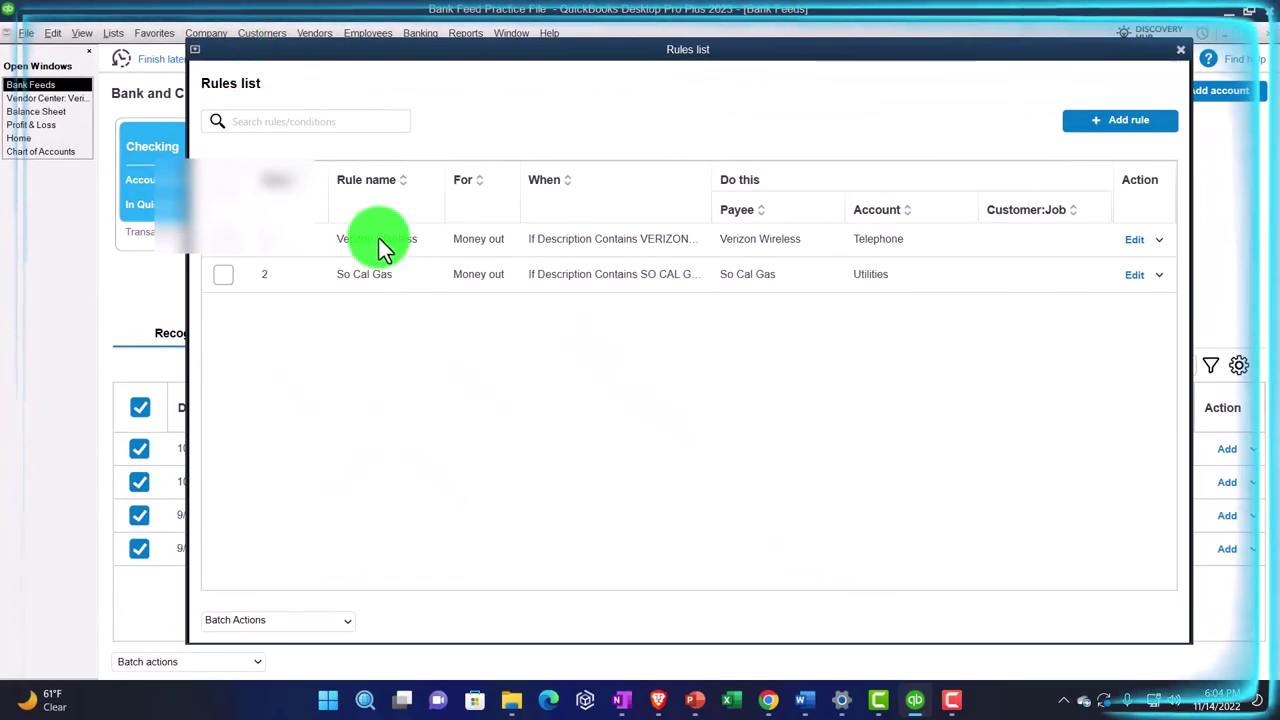
pyautogui.click(1135, 240)
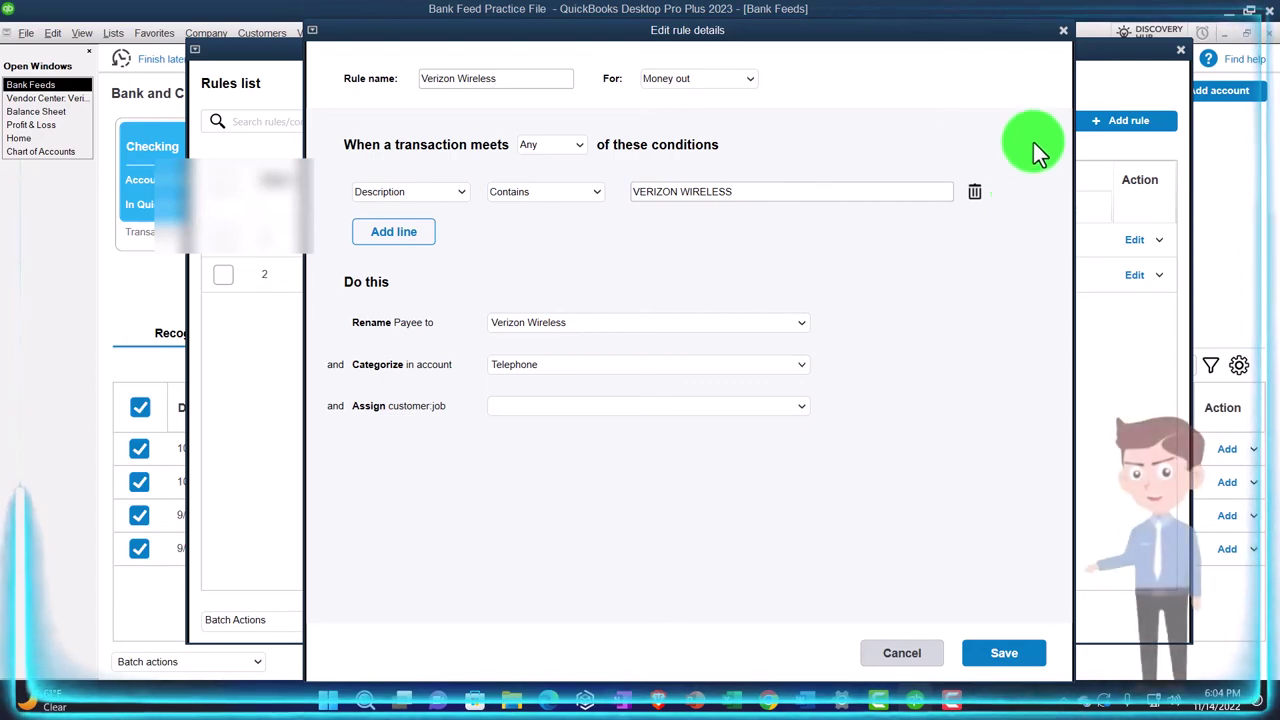
pyautogui.click(1064, 31)
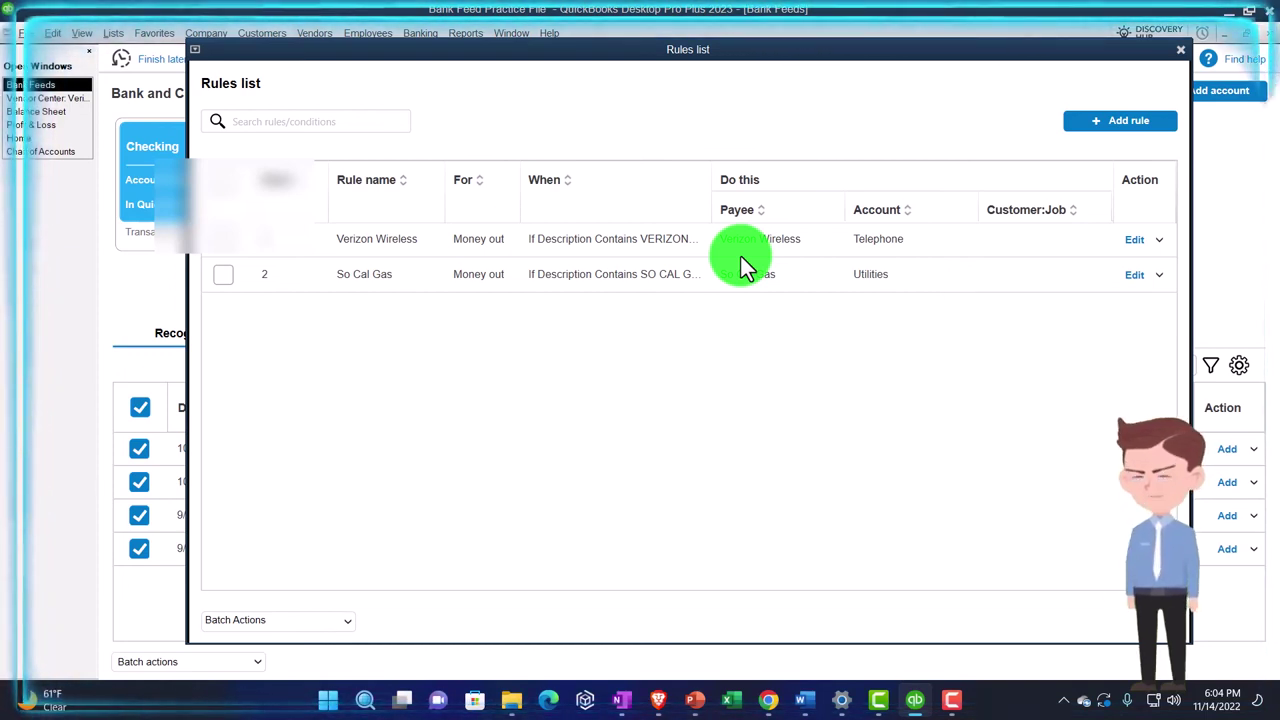
pyautogui.click(1181, 50)
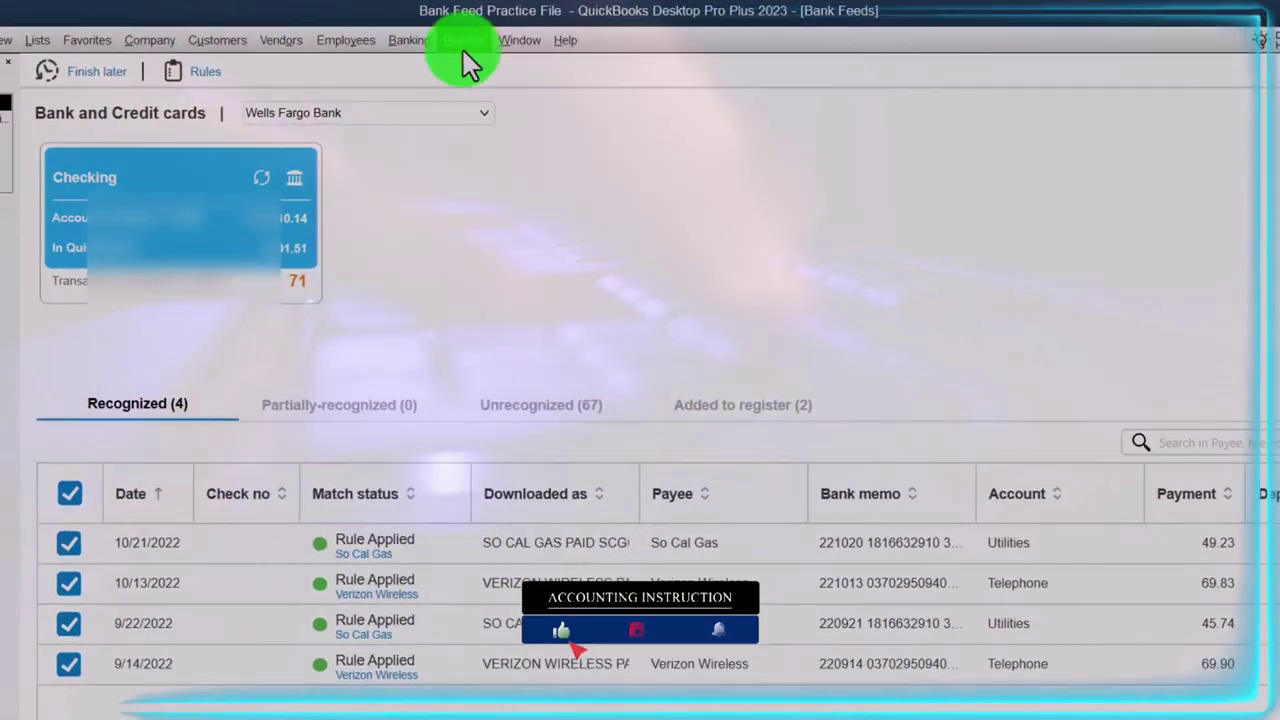
# Open the Trial Balance report and set its date range from 01/01/2022 to 12/31/2022
pyautogui.click(463, 42)
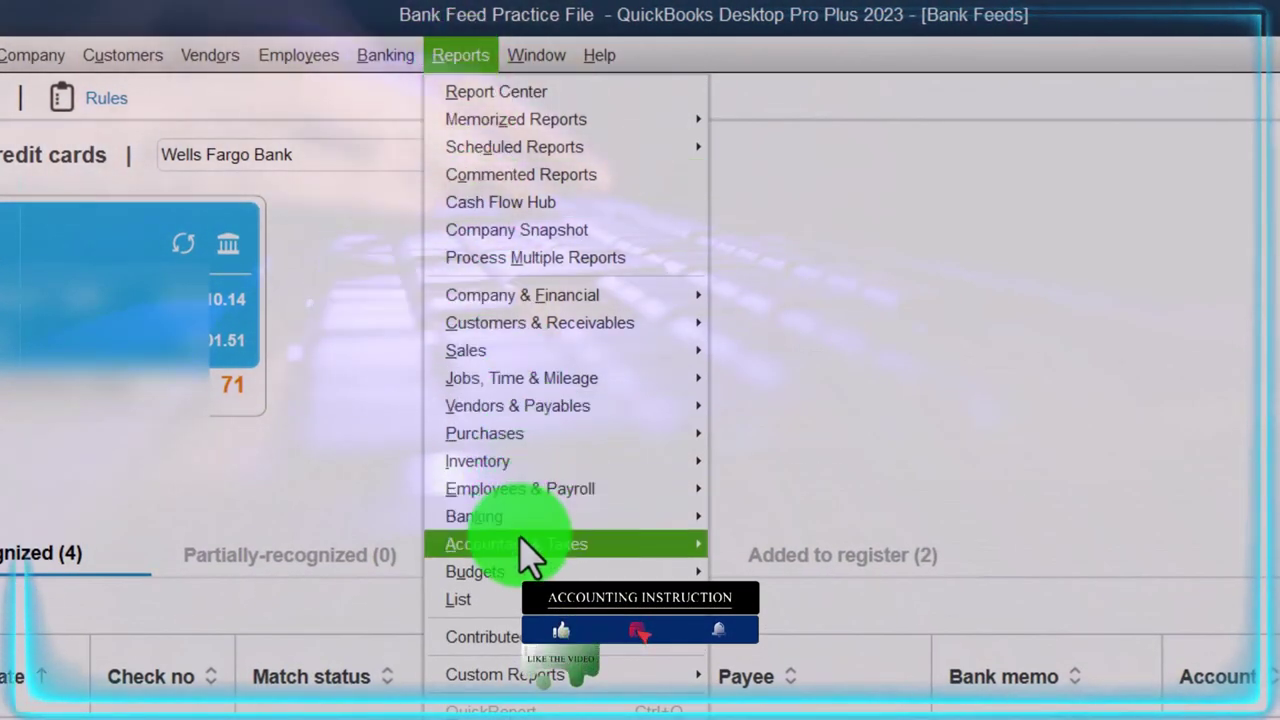
pyautogui.moveTo(527, 545)
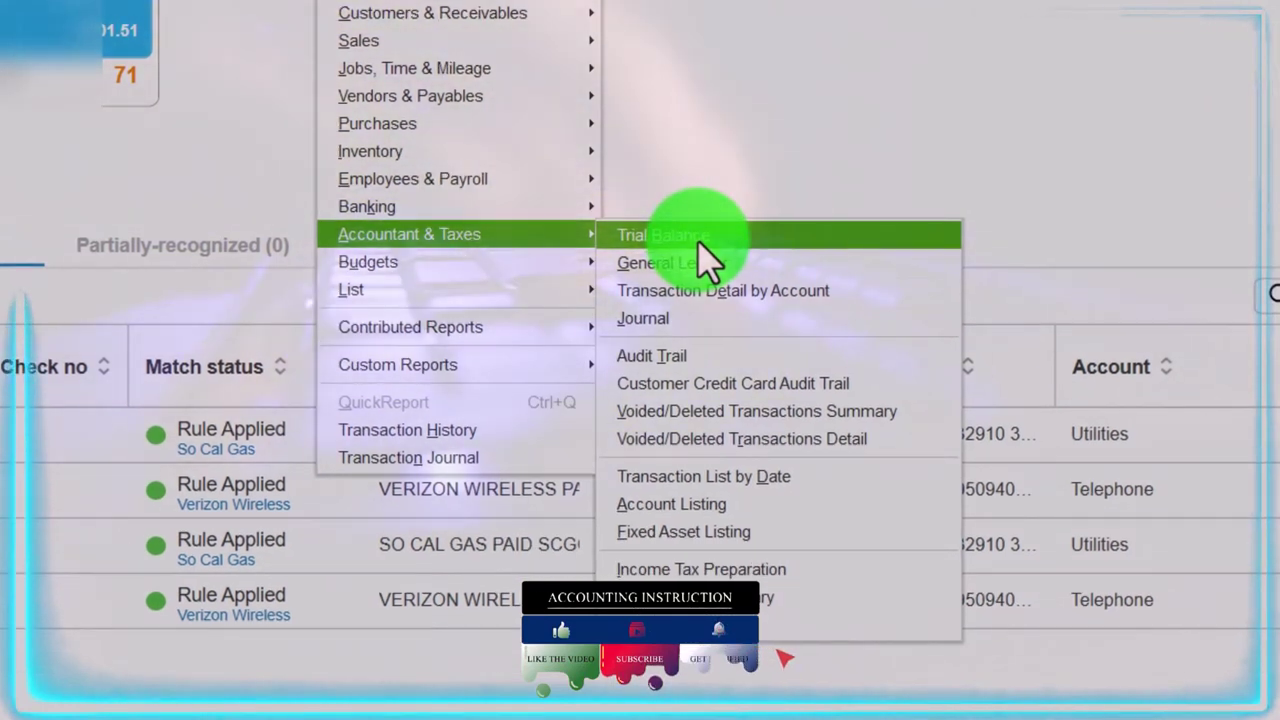
pyautogui.click(698, 242)
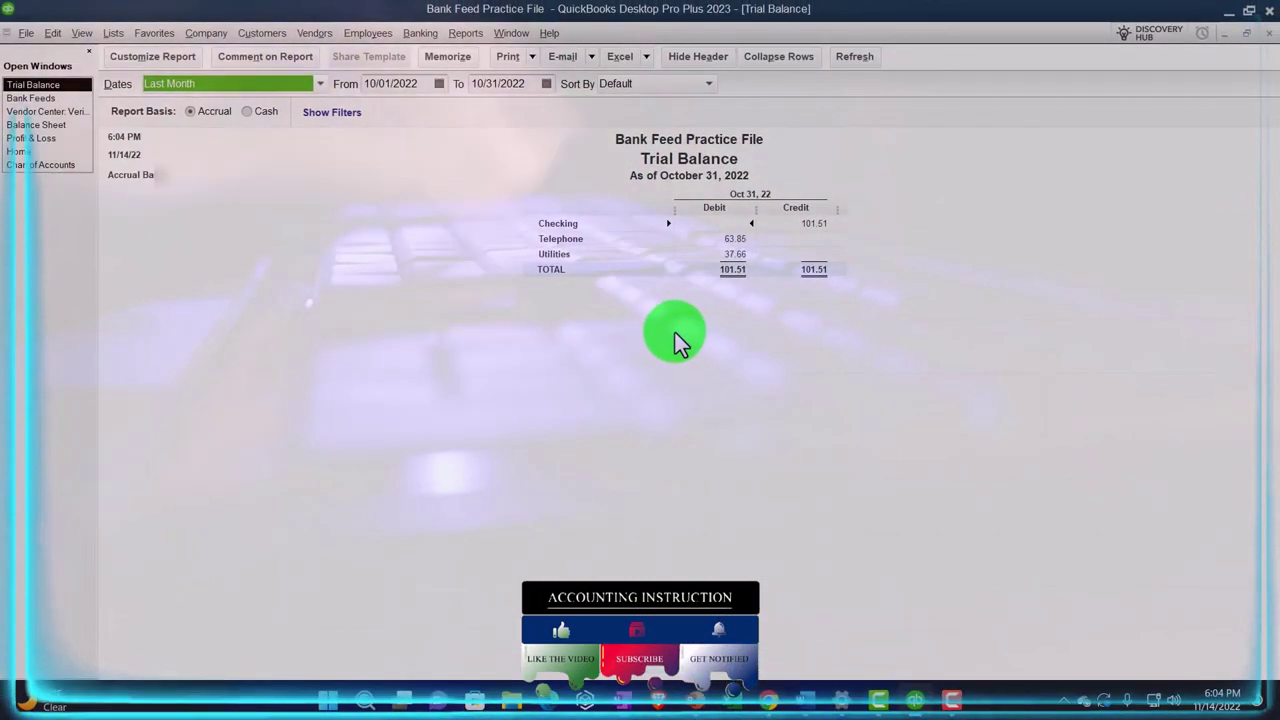
pyautogui.write('01/01/2022')
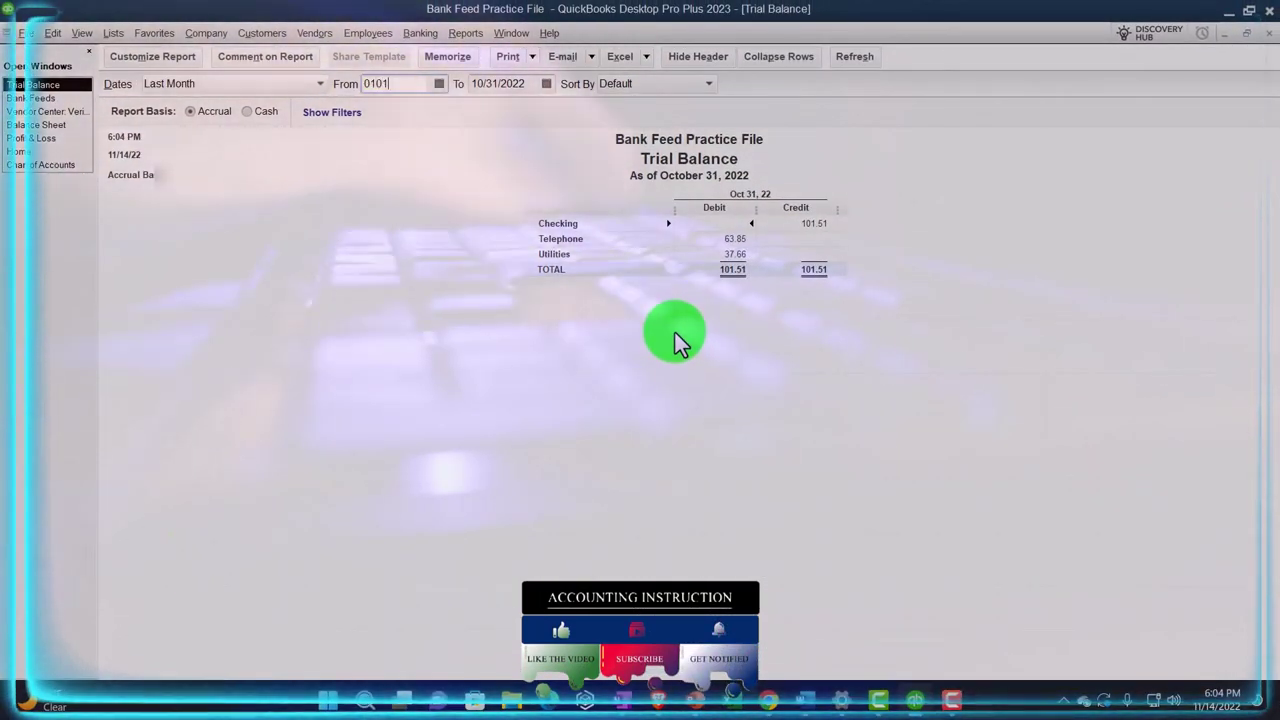
pyautogui.press('Tab')
pyautogui.write('12/31/2022')
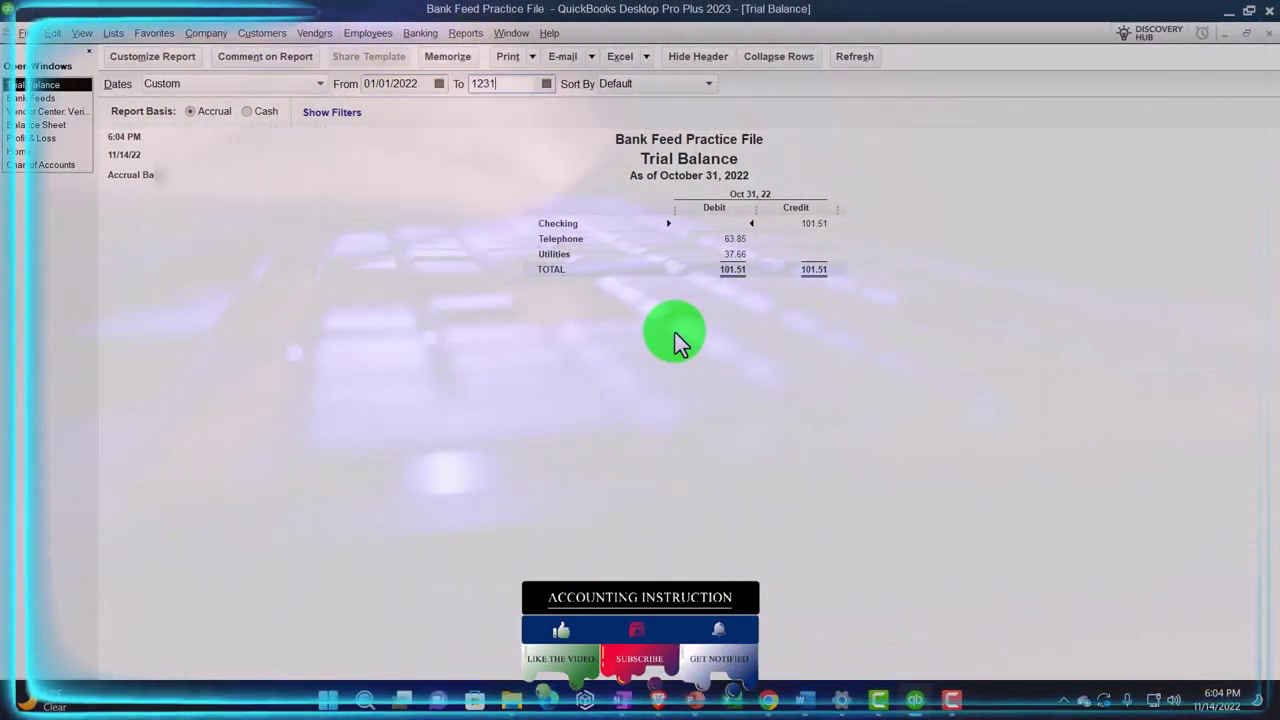
# Enlarge the Trial Balance's column label font together with all related fonts, and widen the account name column
pyautogui.press('Tab')
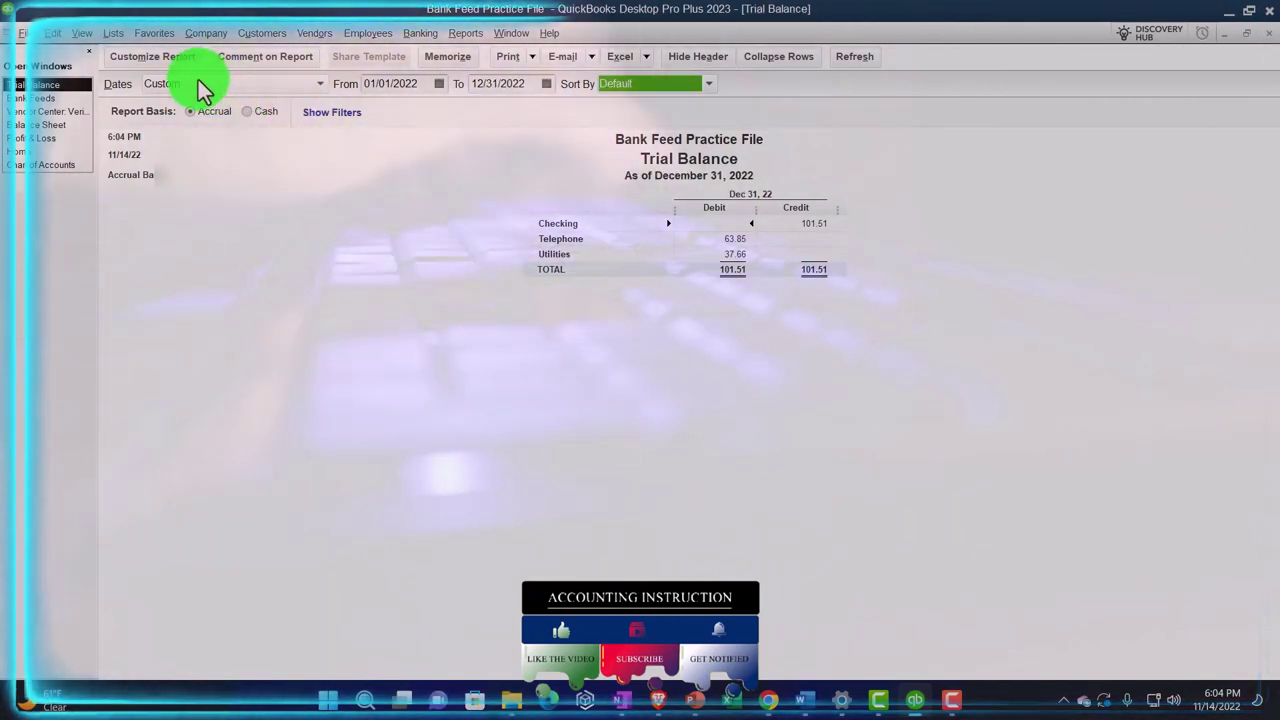
pyautogui.click(167, 59)
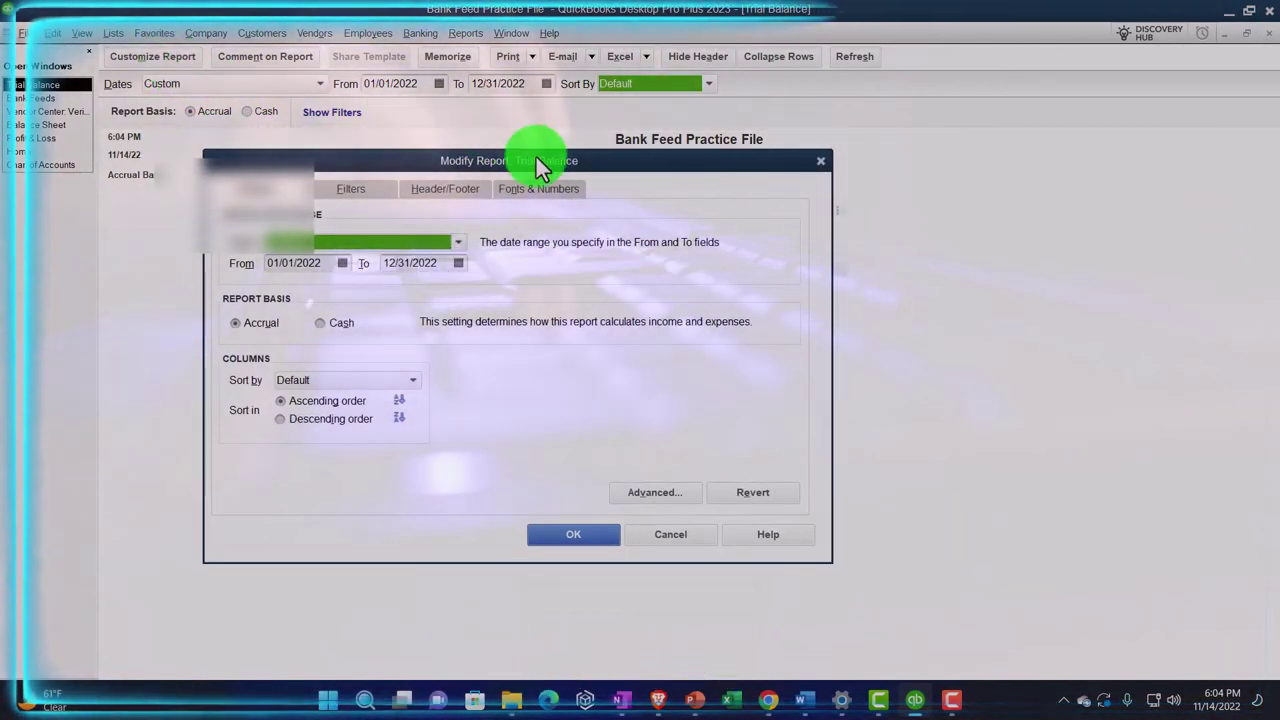
pyautogui.click(538, 188)
pyautogui.click(484, 398)
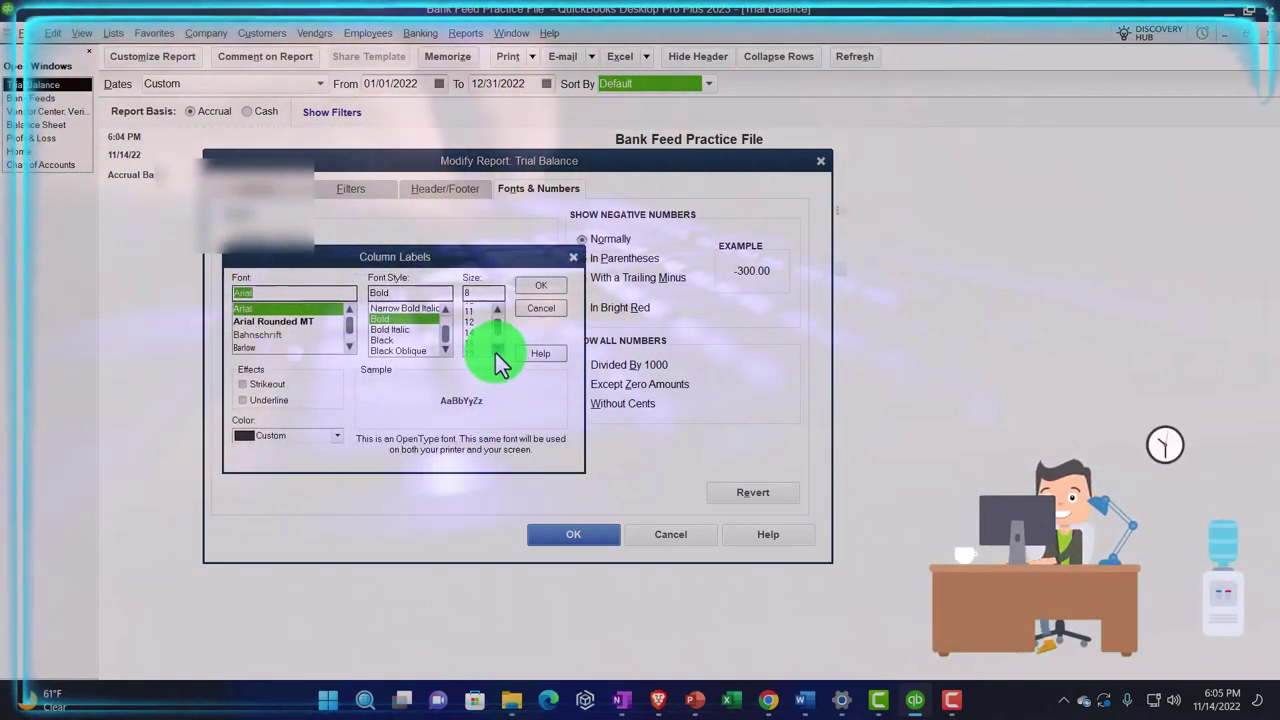
pyautogui.click(475, 340)
pyautogui.click(540, 286)
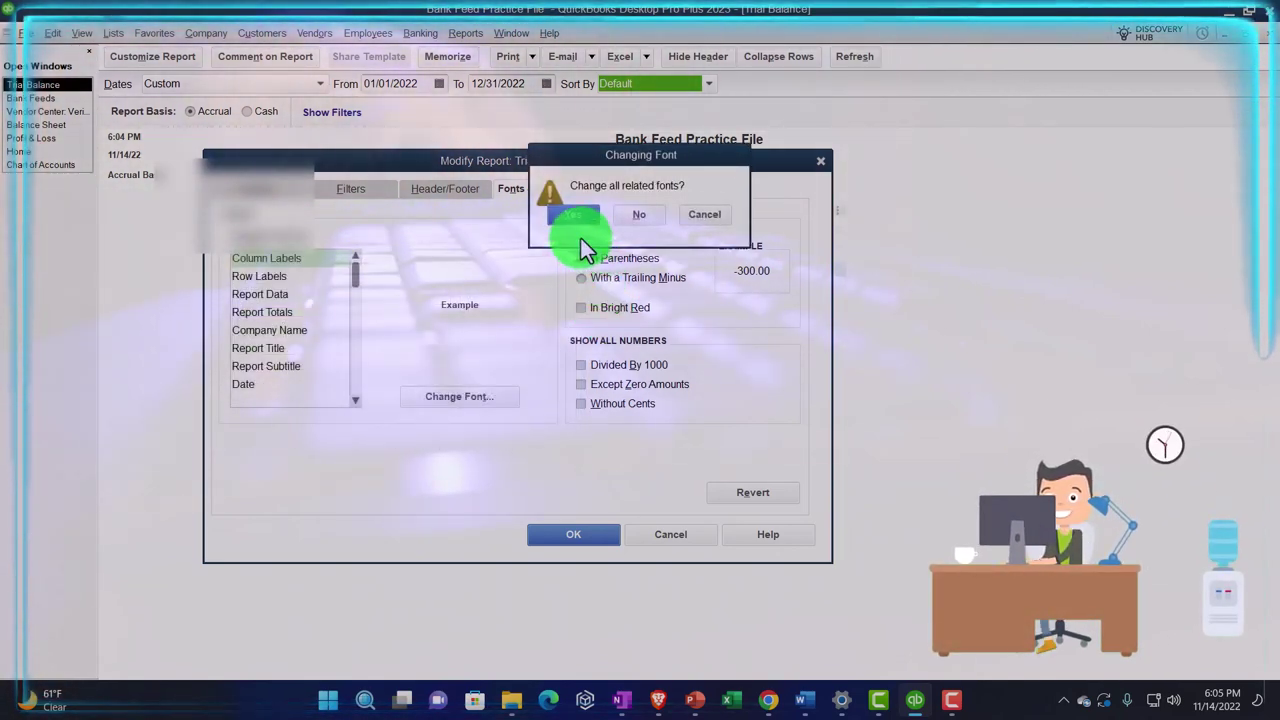
pyautogui.click(577, 219)
pyautogui.click(607, 537)
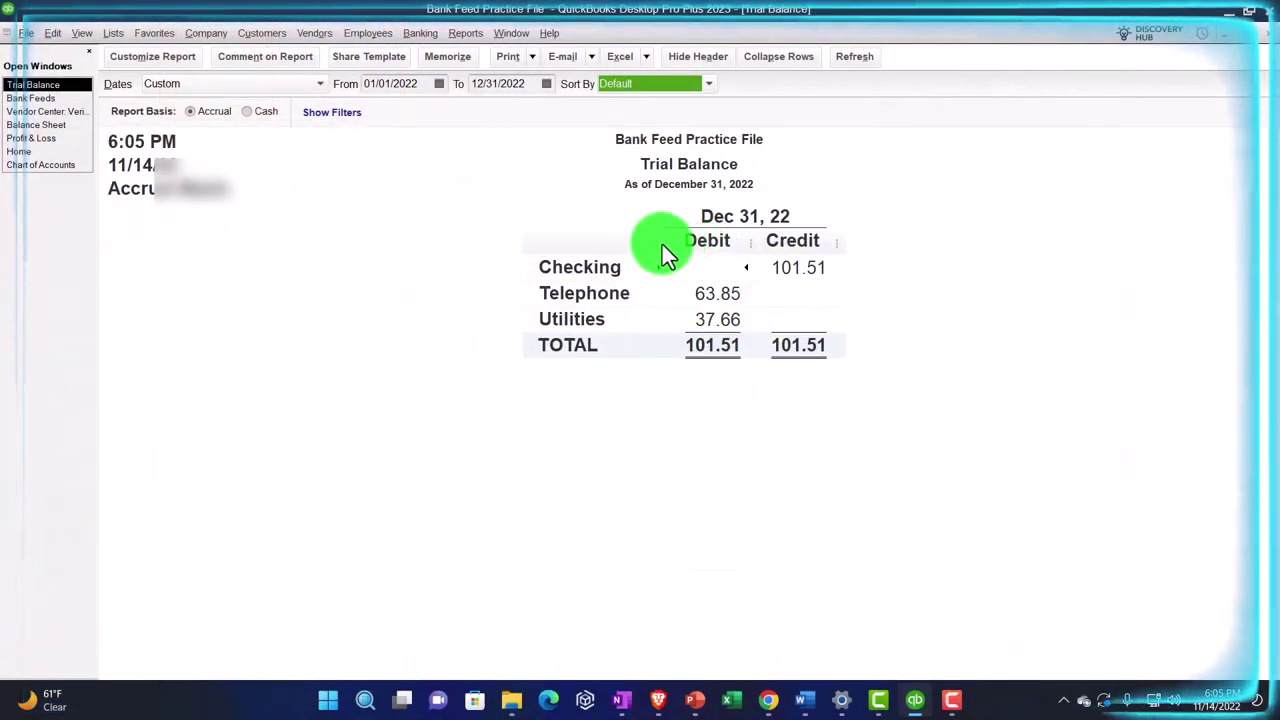
pyautogui.moveTo(668, 255); pyautogui.dragTo(697, 257)
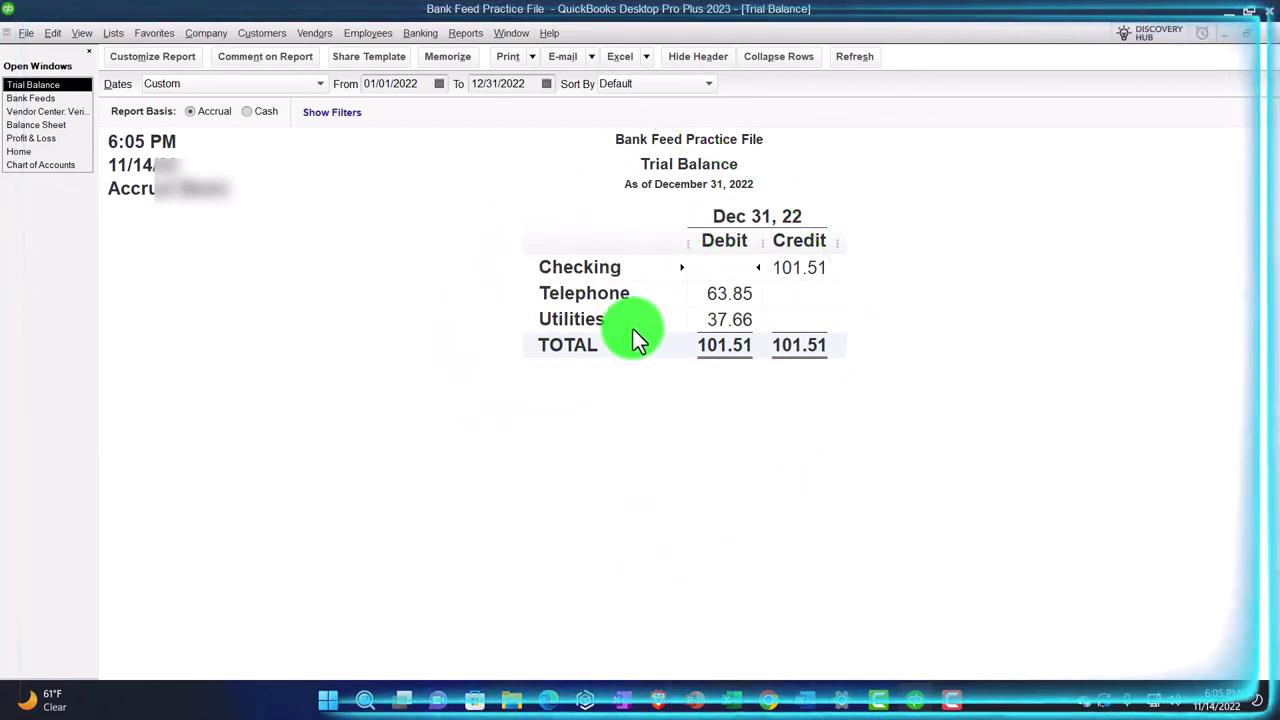
# Open the transaction detail behind the Trial Balance's Checking amount, review it, and close the detail report
pyautogui.doubleClick(794, 267)
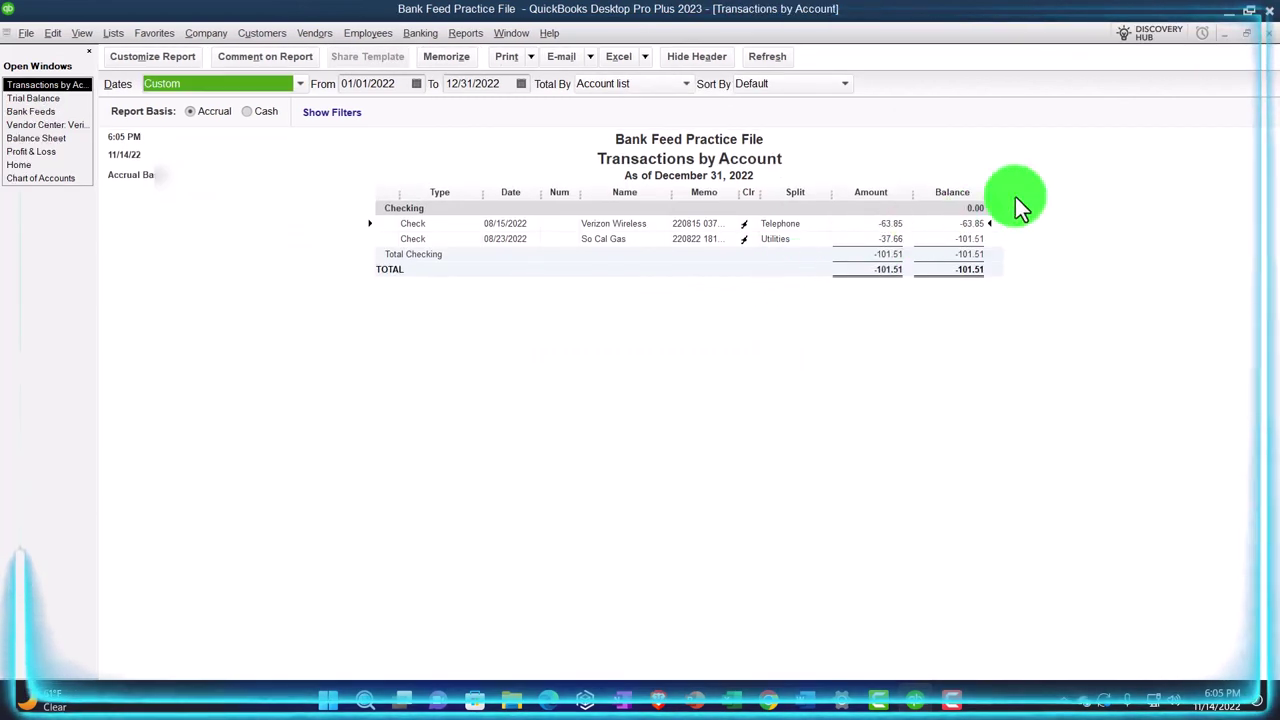
pyautogui.click(1266, 33)
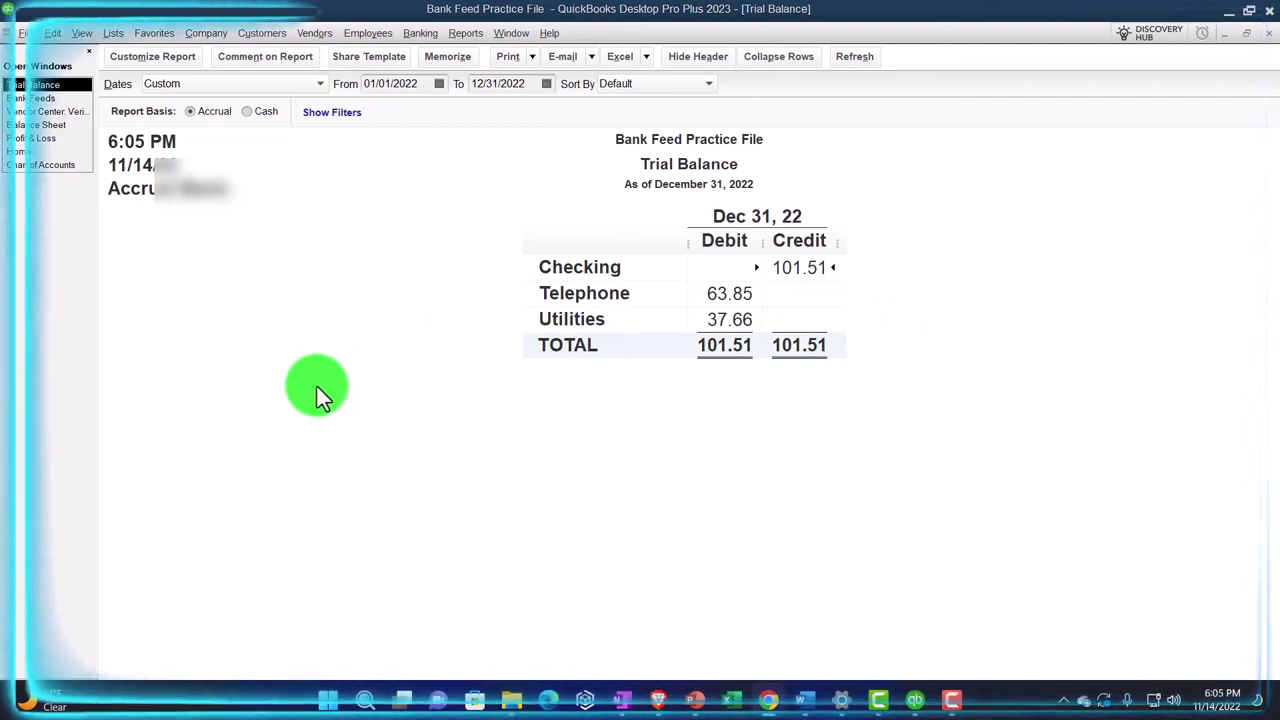
# Return to the bank feeds, view the recognized and unrecognized Wells Fargo transactions, and go to the Home page
pyautogui.click(48, 99)
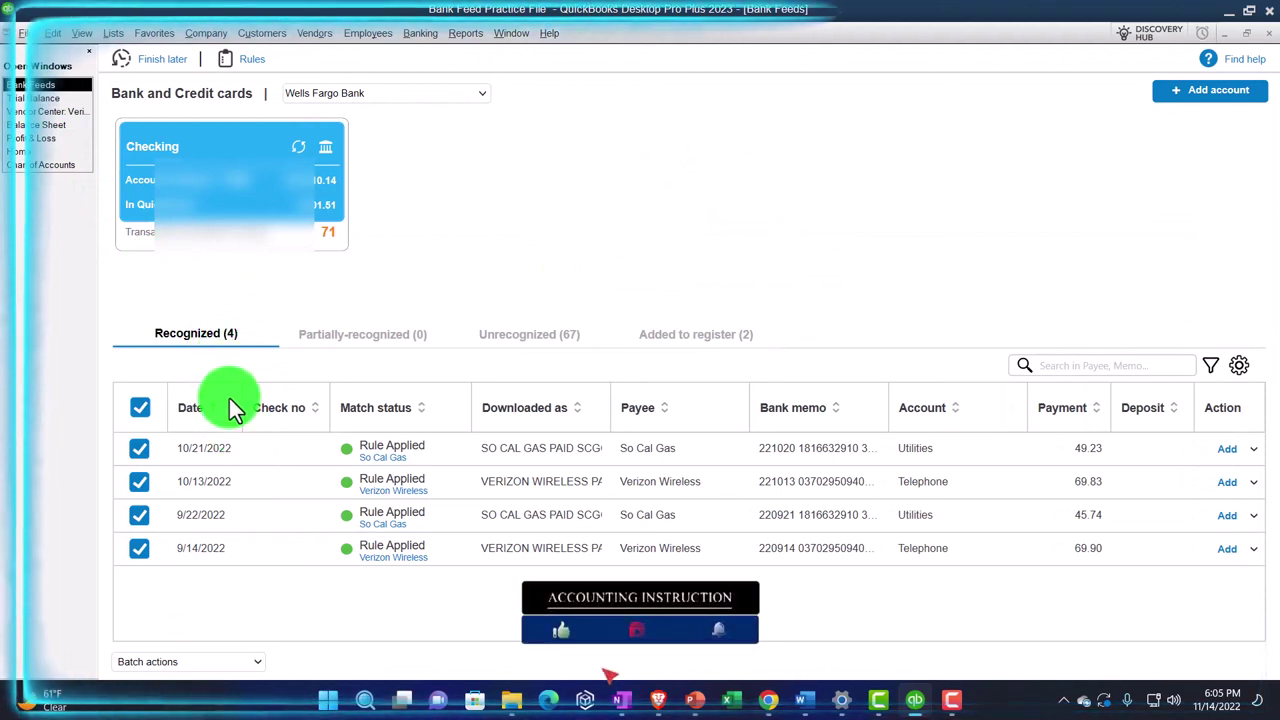
pyautogui.click(516, 336)
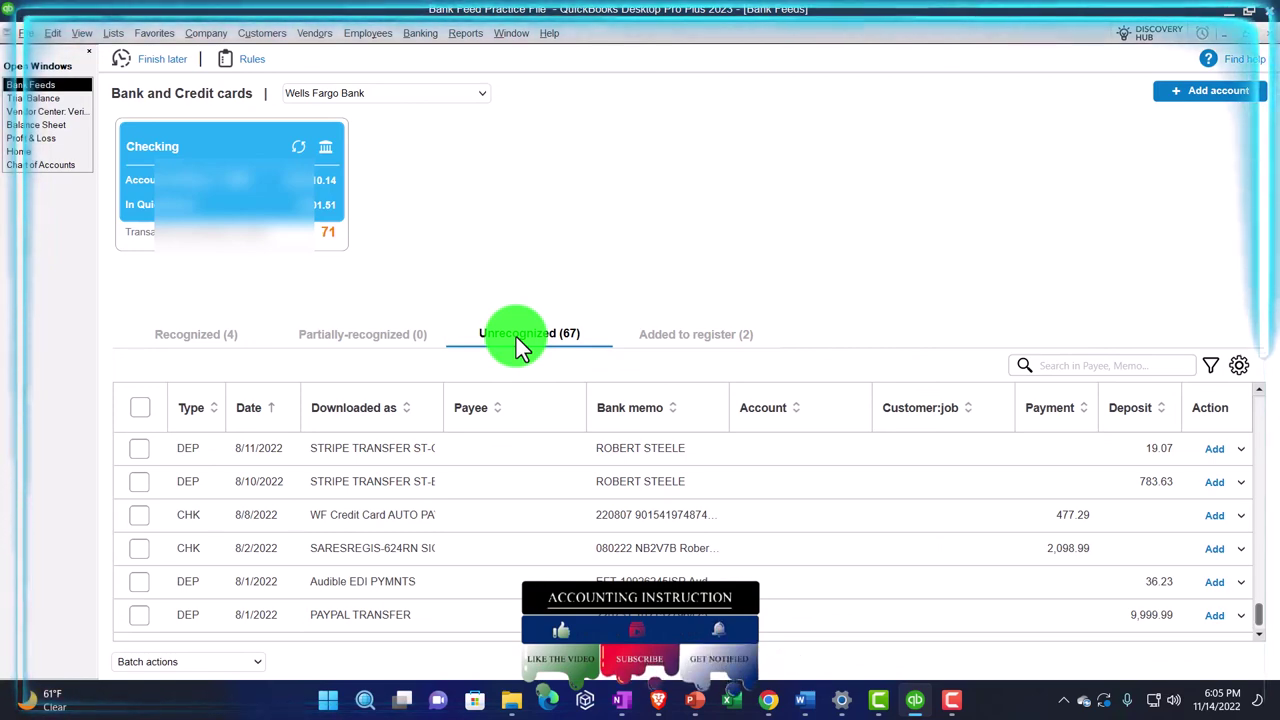
pyautogui.click(24, 158)
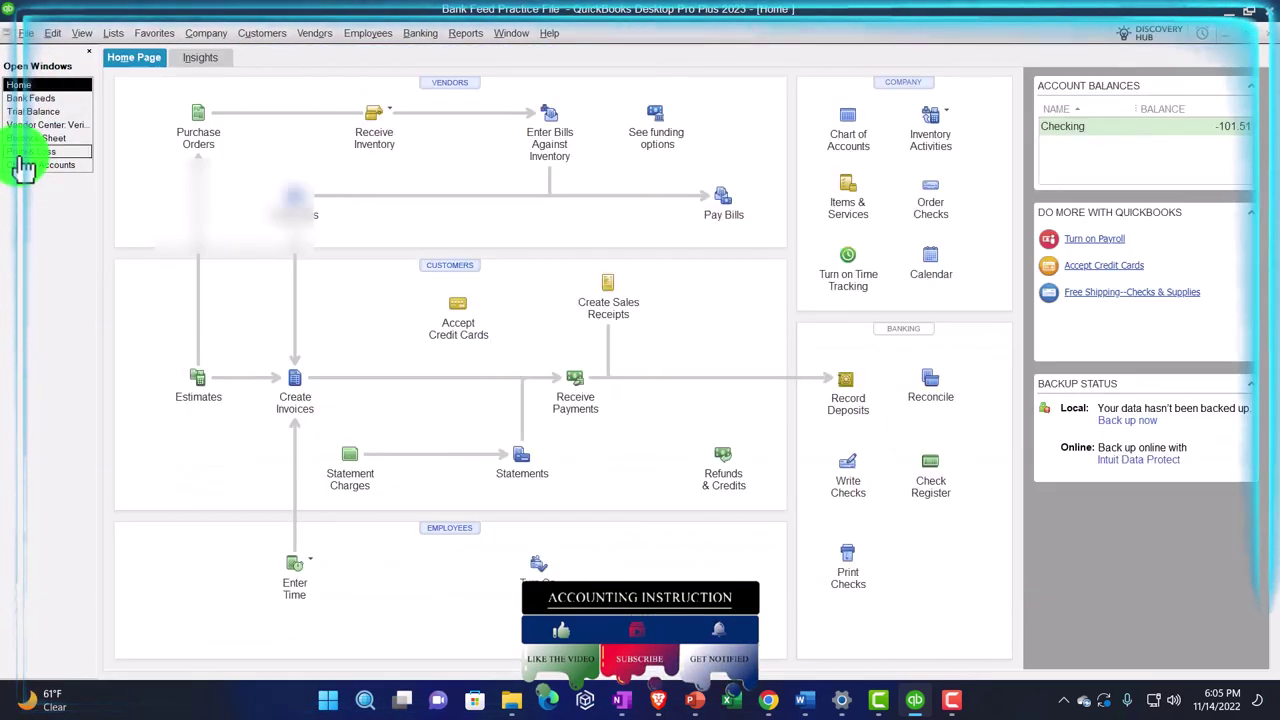